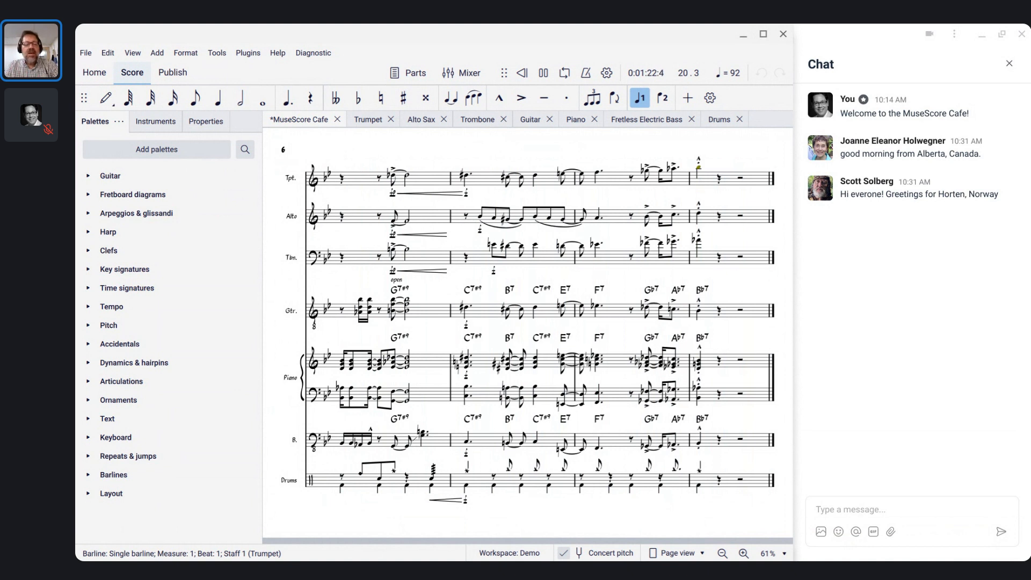
# Stop the playback and close the MuseScore Cafe score without saving its changes
pyautogui.click(357, 211)
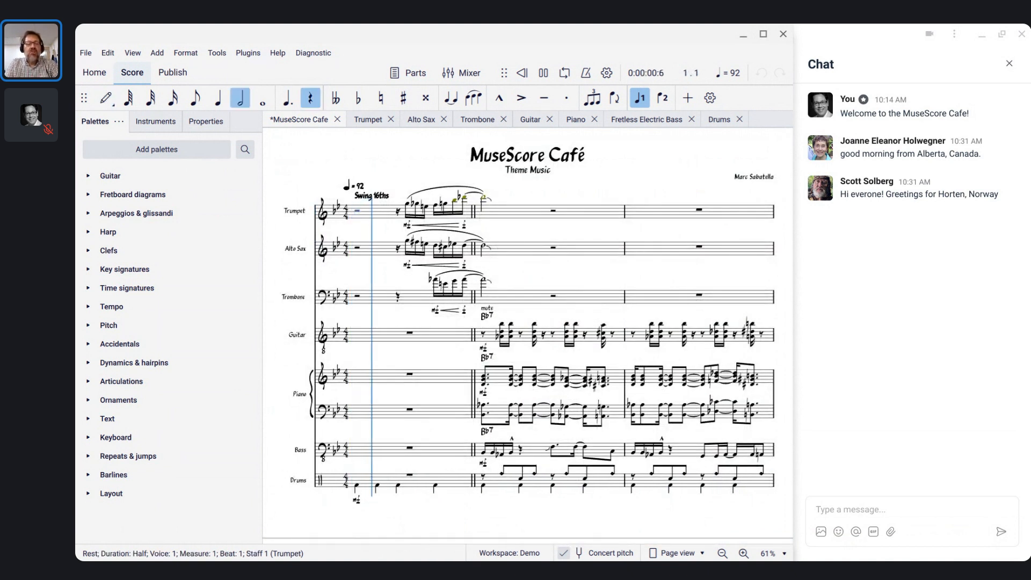
pyautogui.press('Escape')
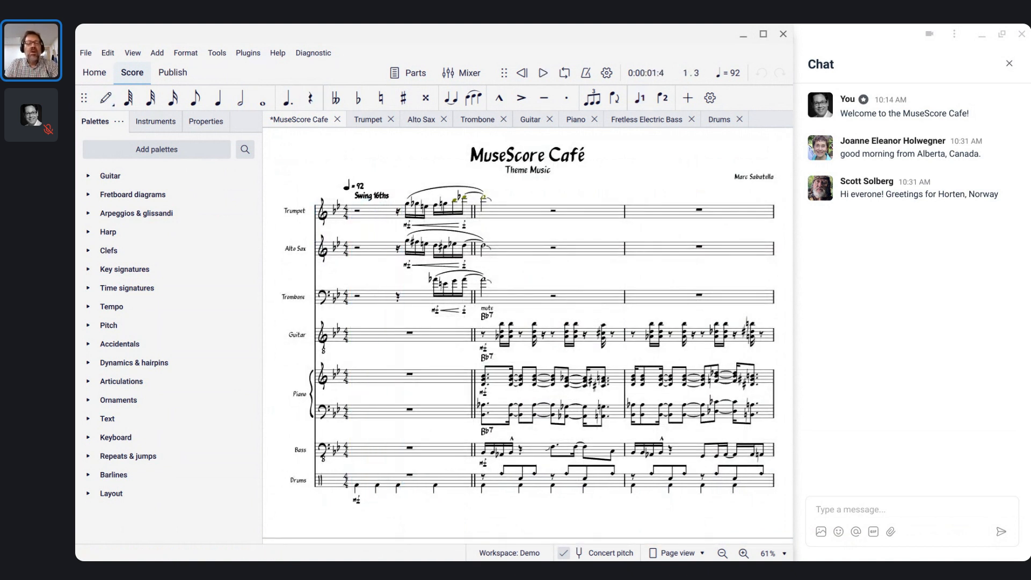
pyautogui.click(315, 210)
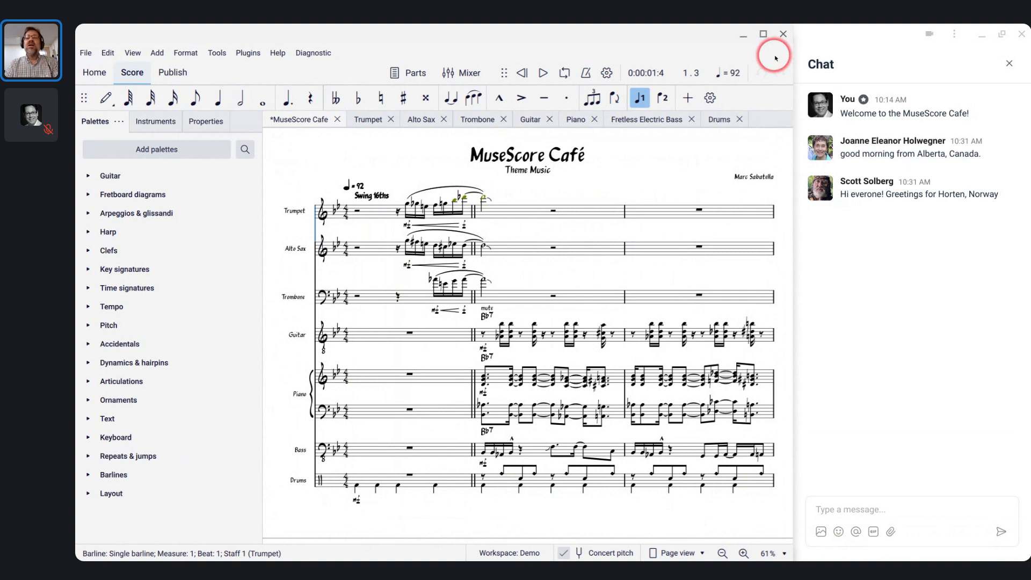
pyautogui.click(783, 34)
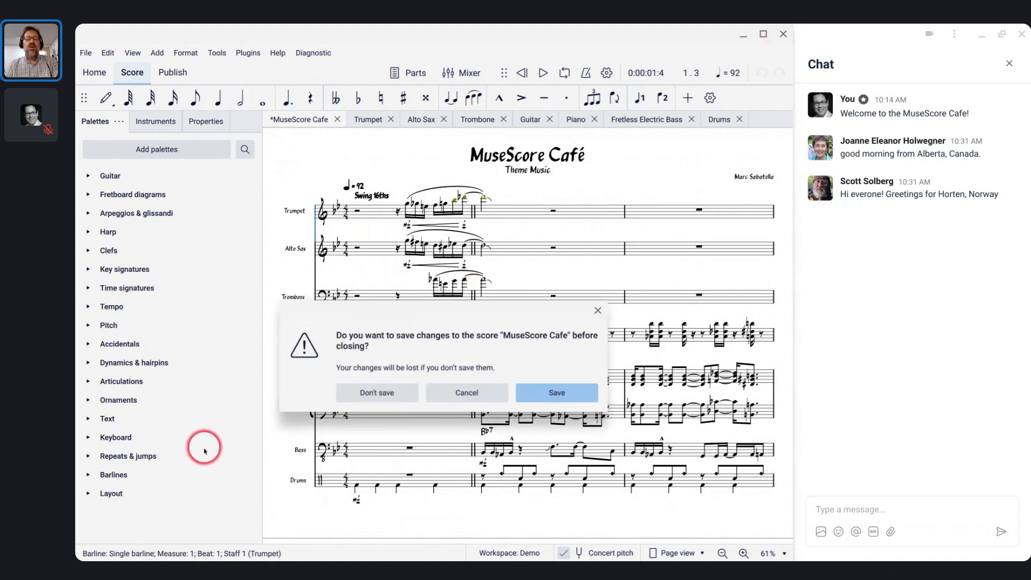
pyautogui.click(390, 393)
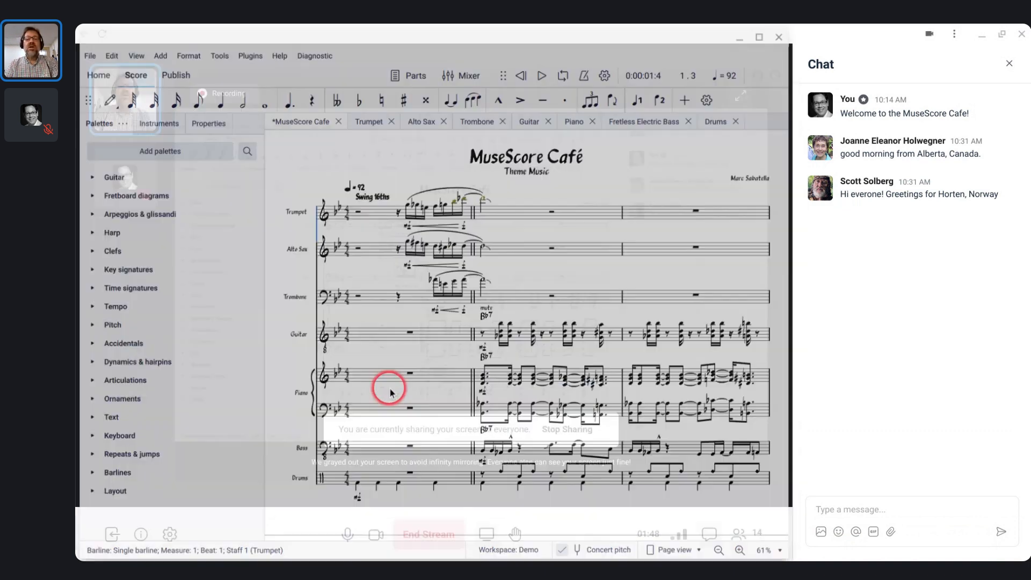
pyautogui.hotkey('alt', 'Tab')
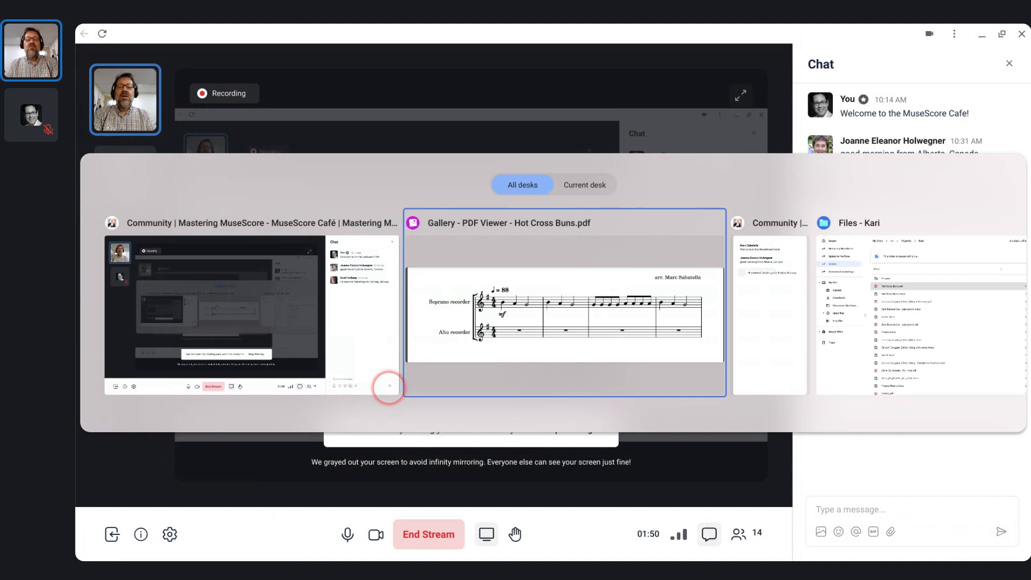
pyautogui.press('Tab')
pyautogui.press('Tab')
pyautogui.press('Tab')
pyautogui.press('Tab')
pyautogui.press('Tab')
pyautogui.press('Tab')
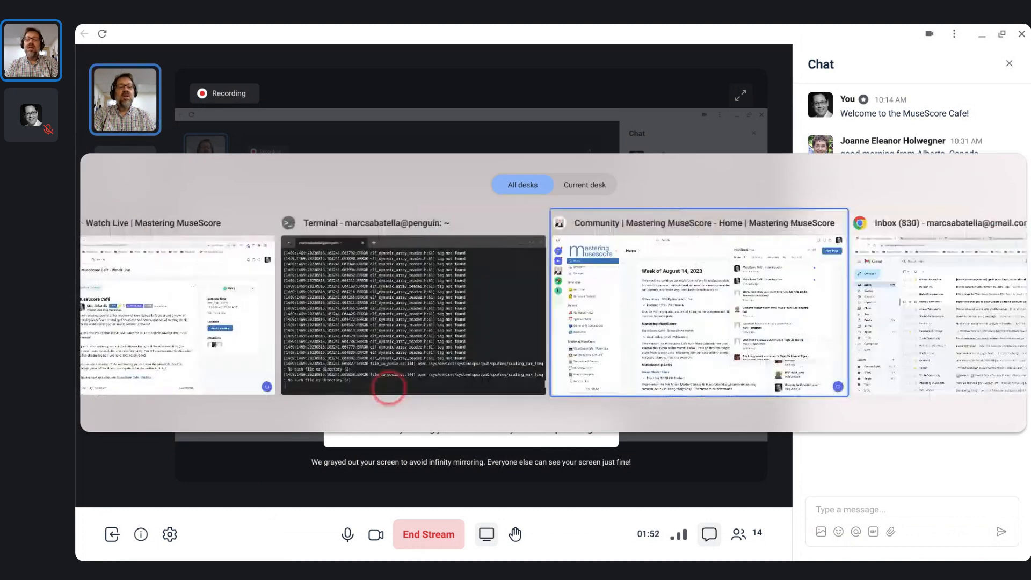
pyautogui.press('Tab')
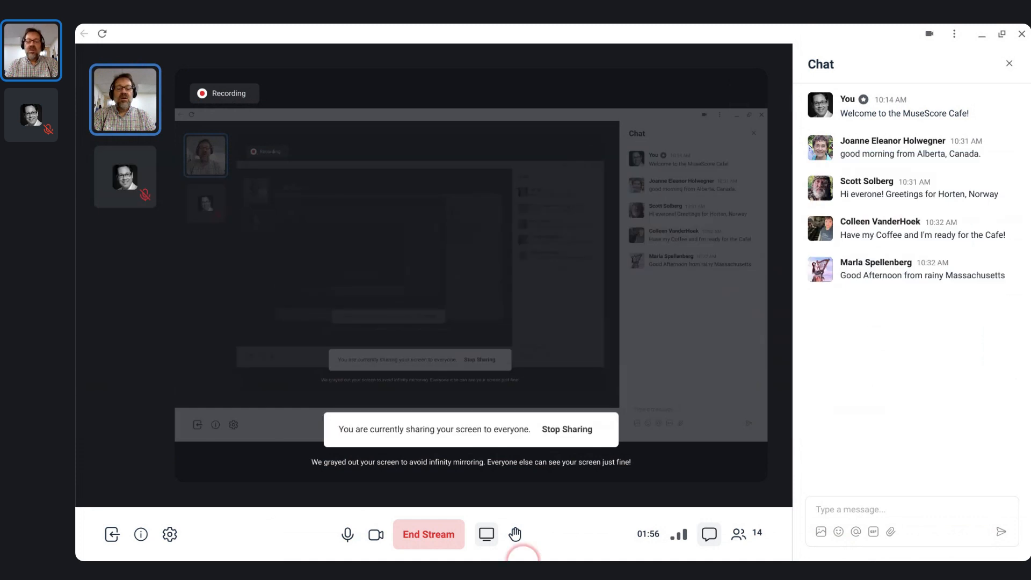
# Switch to the terminal and relaunch MuseScore from it
pyautogui.moveTo(717, 556)
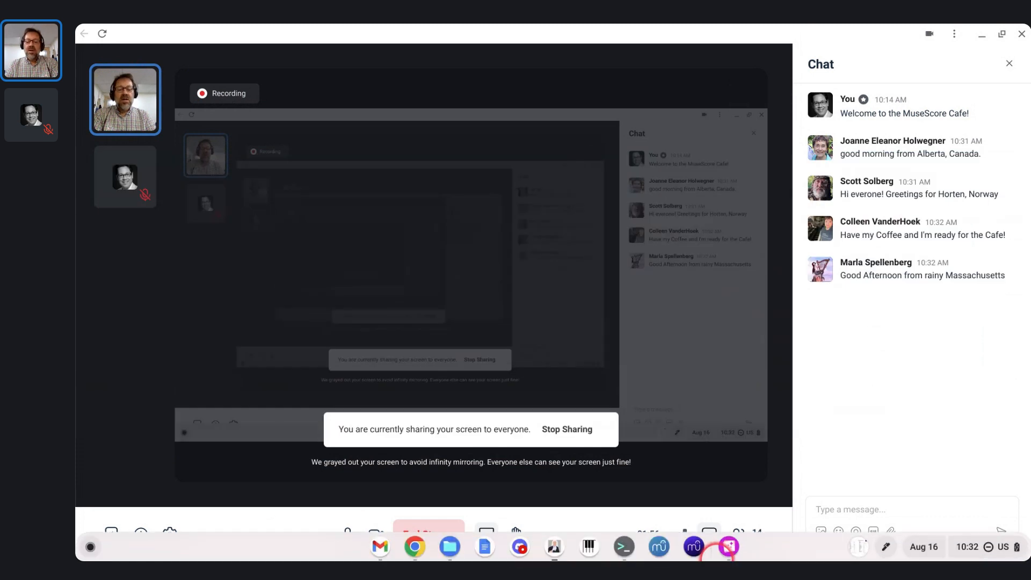
pyautogui.click(623, 548)
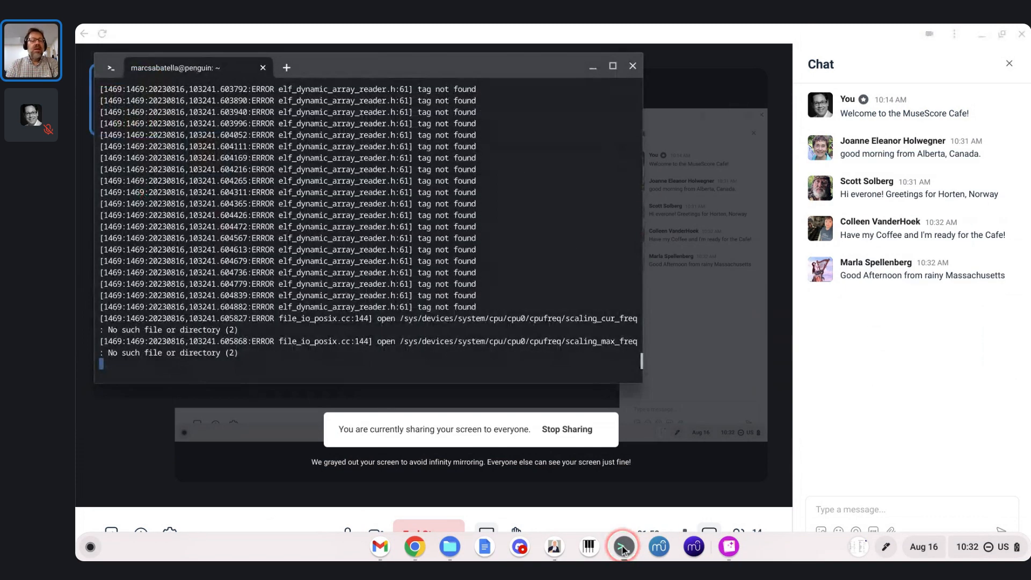
pyautogui.press('Return')
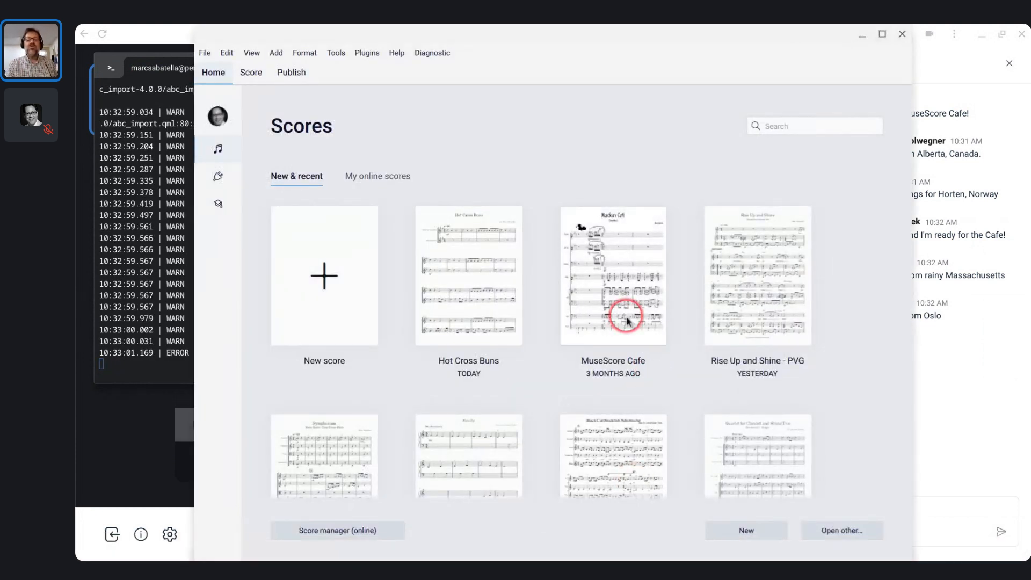
# Open the MuseScore Cafe score from the recent scores and move its window clear of the chat
pyautogui.click(661, 287)
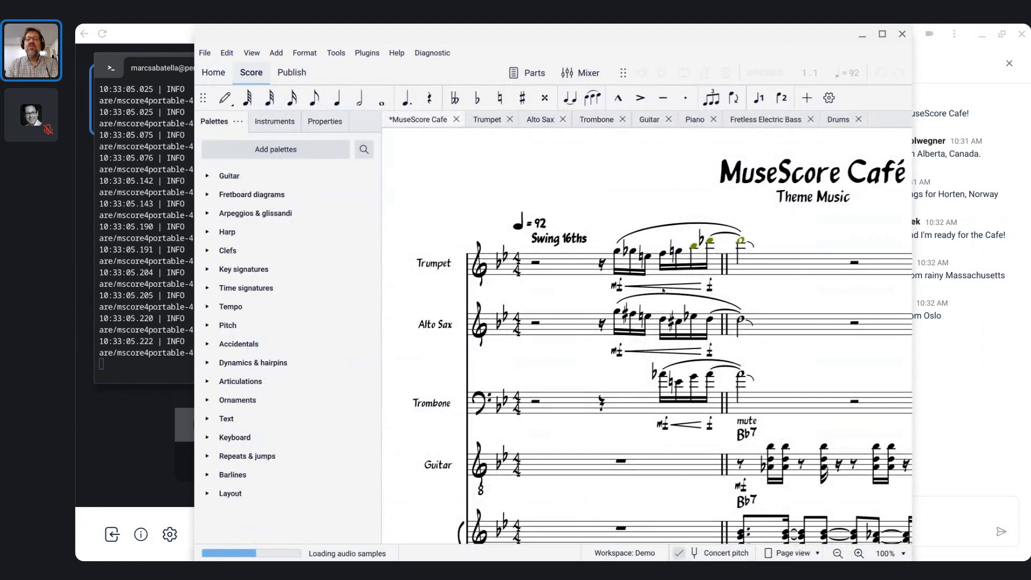
pyautogui.click(663, 288)
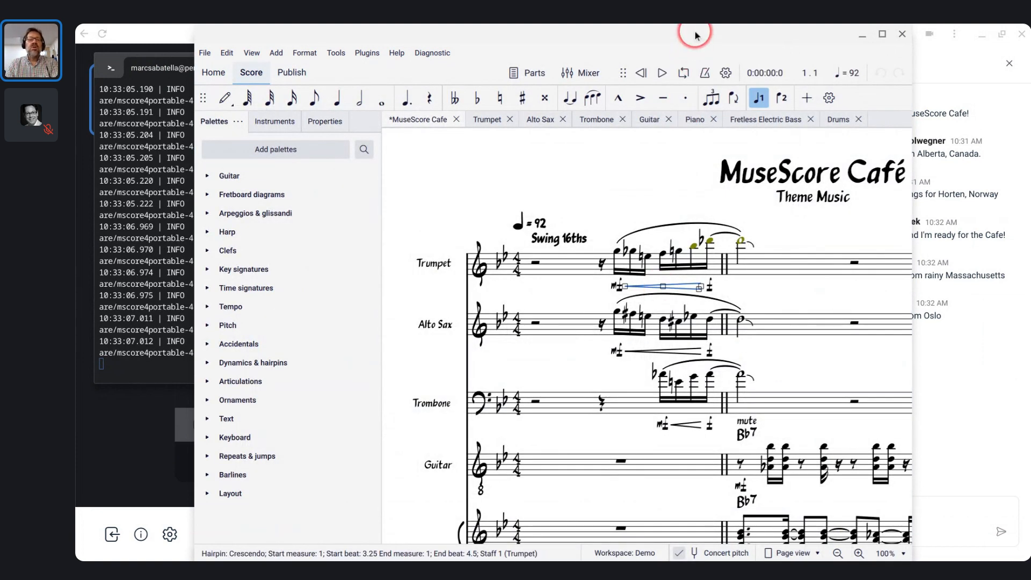
pyautogui.moveTo(694, 33); pyautogui.dragTo(565, 32)
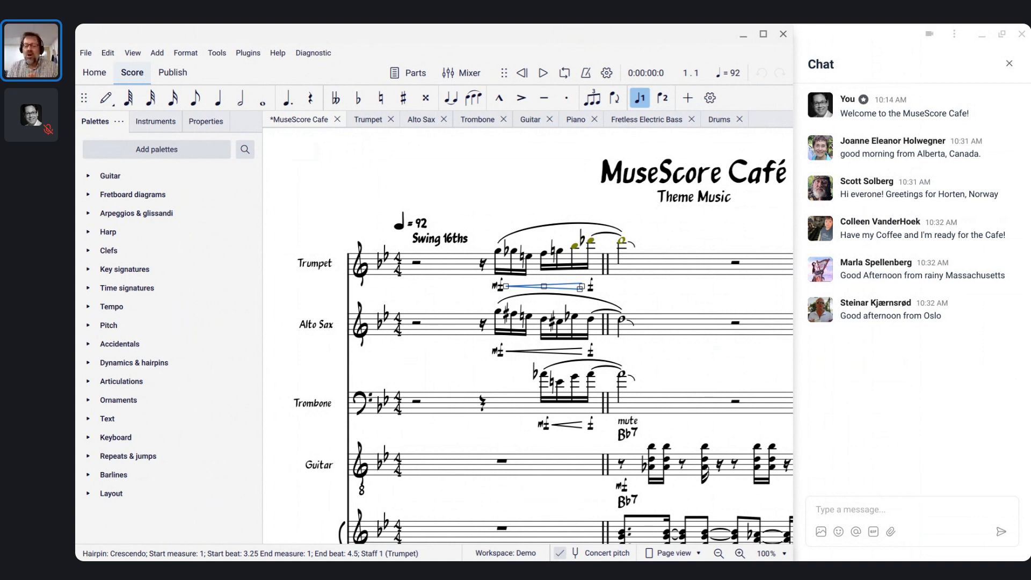
# Start a new score in a second window and dismiss the template dialog to reach the recent scores
pyautogui.hotkey('ctrl', 'n')
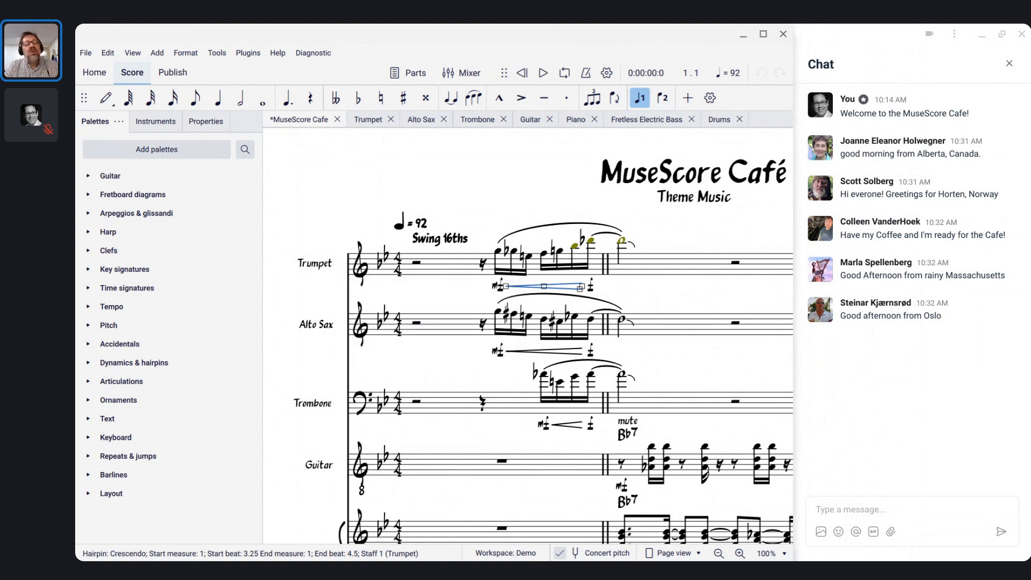
pyautogui.click(385, 140)
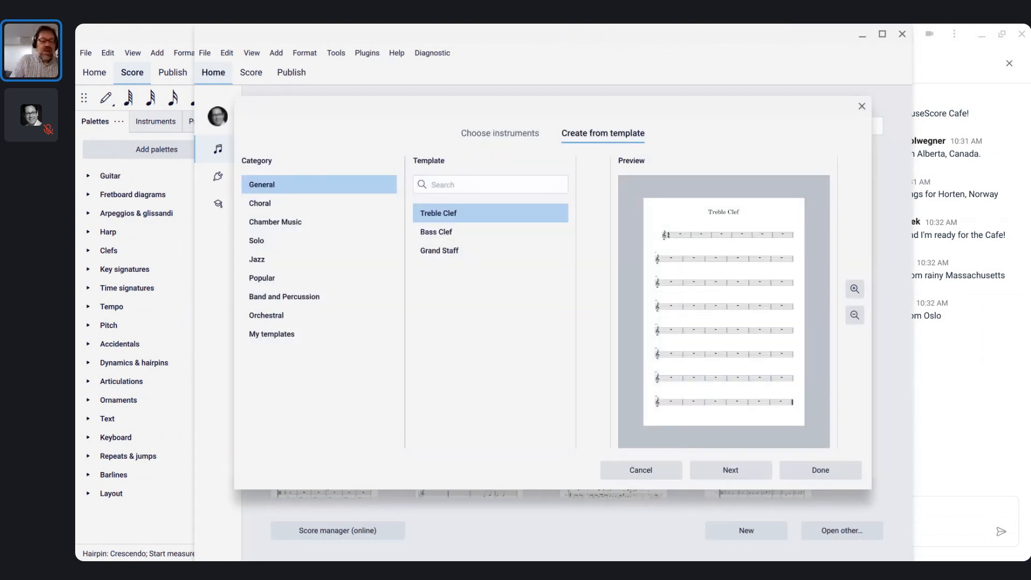
pyautogui.press('Escape')
pyautogui.press('Escape')
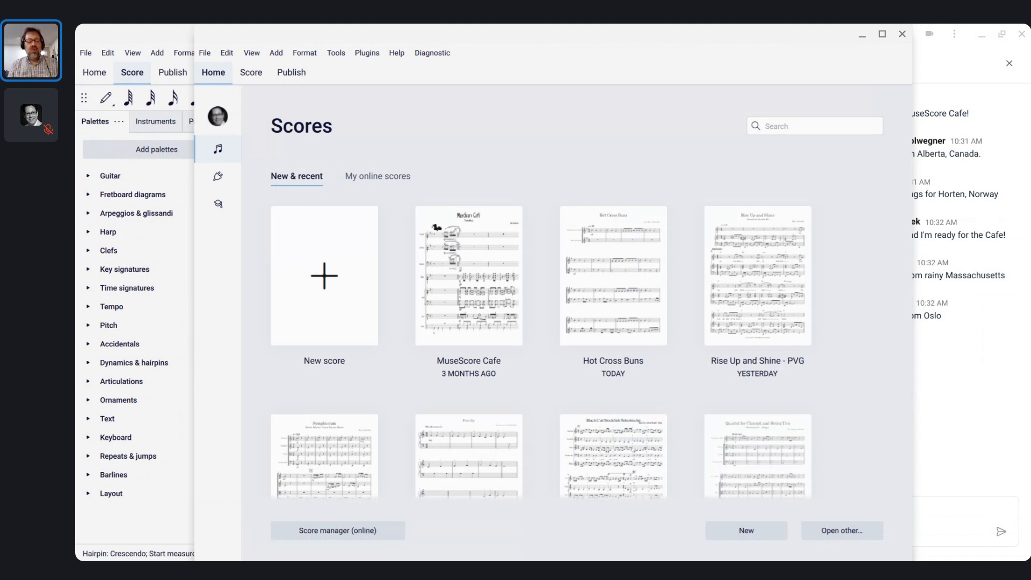
# Open Hot Cross Buns from the recent scores and move its window clear of the chat
pyautogui.press('Tab')
pyautogui.press('Tab')
pyautogui.press('Tab')
pyautogui.press('Tab')
pyautogui.press('Tab')
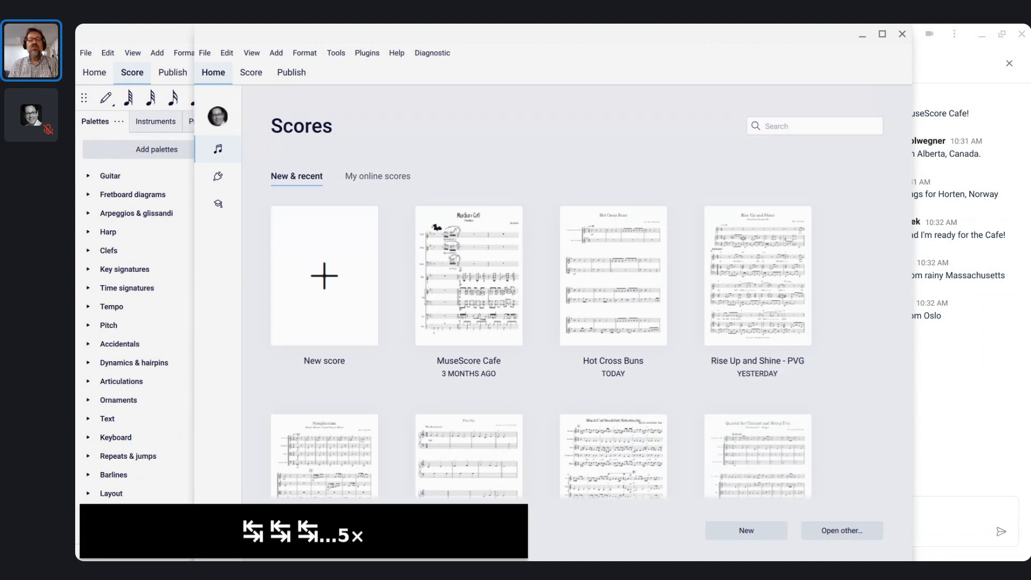
pyautogui.hotkey('shift', 'Tab')
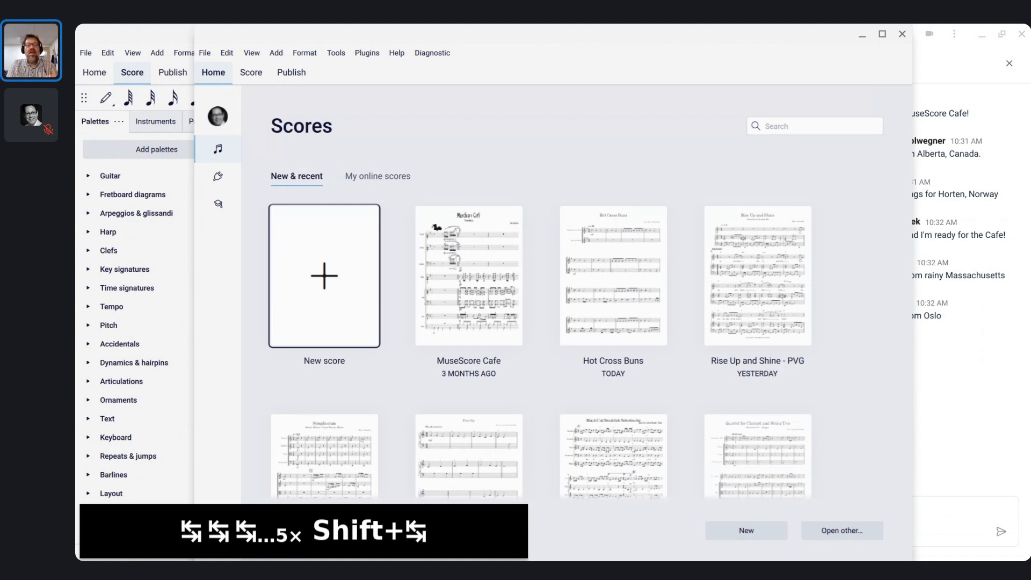
pyautogui.press('Right')
pyautogui.press('Right')
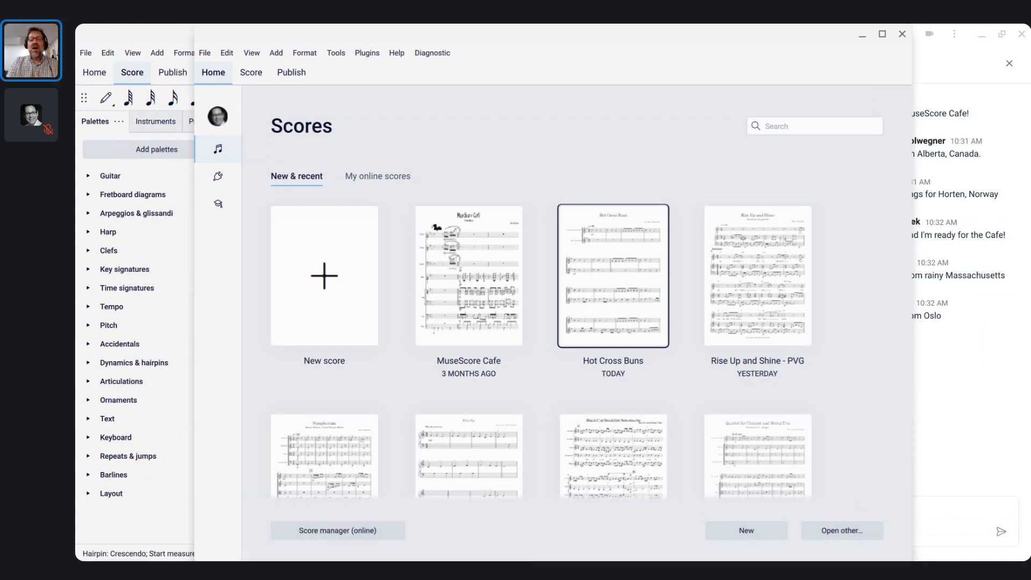
pyautogui.press('Return')
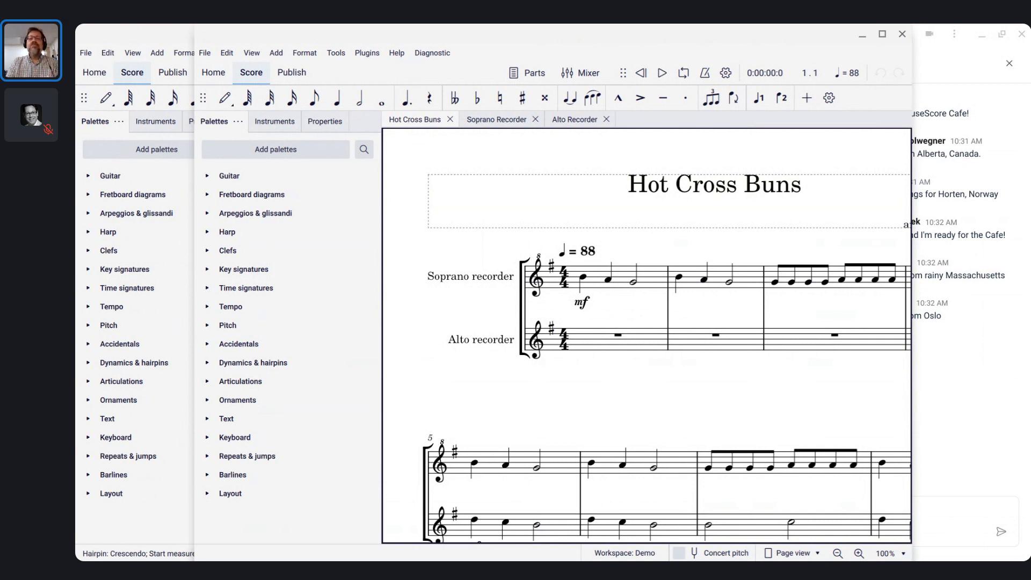
pyautogui.moveTo(463, 32); pyautogui.dragTo(341, 31)
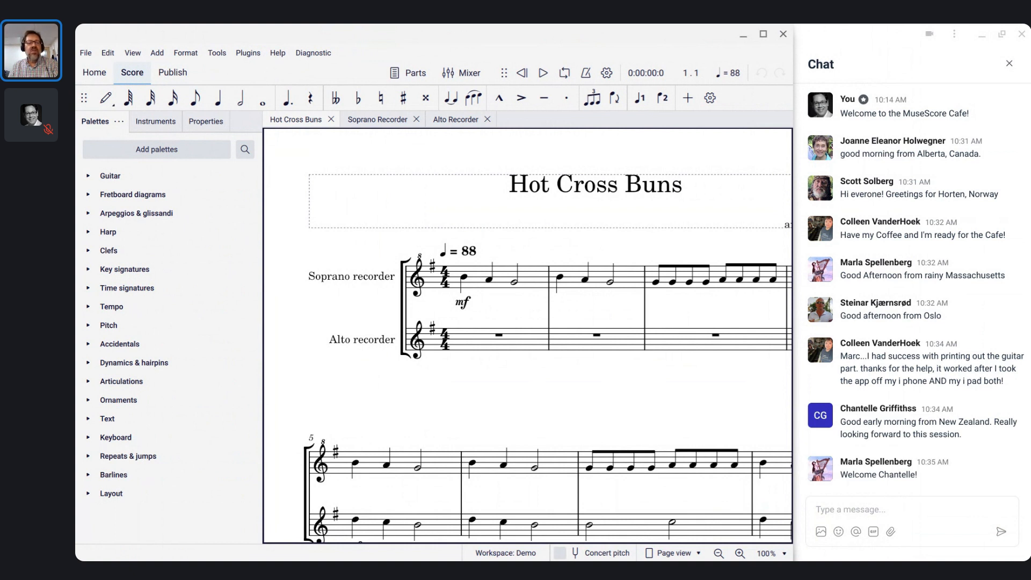
# Play Hot Cross Buns from the beginning and stop the playback in measure 8
pyautogui.press('space')
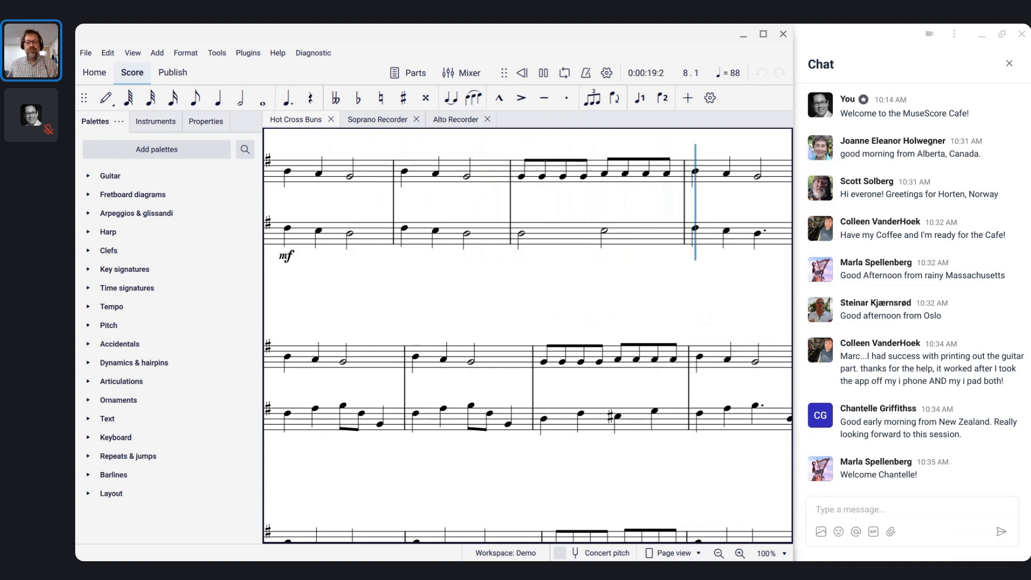
pyautogui.press('space')
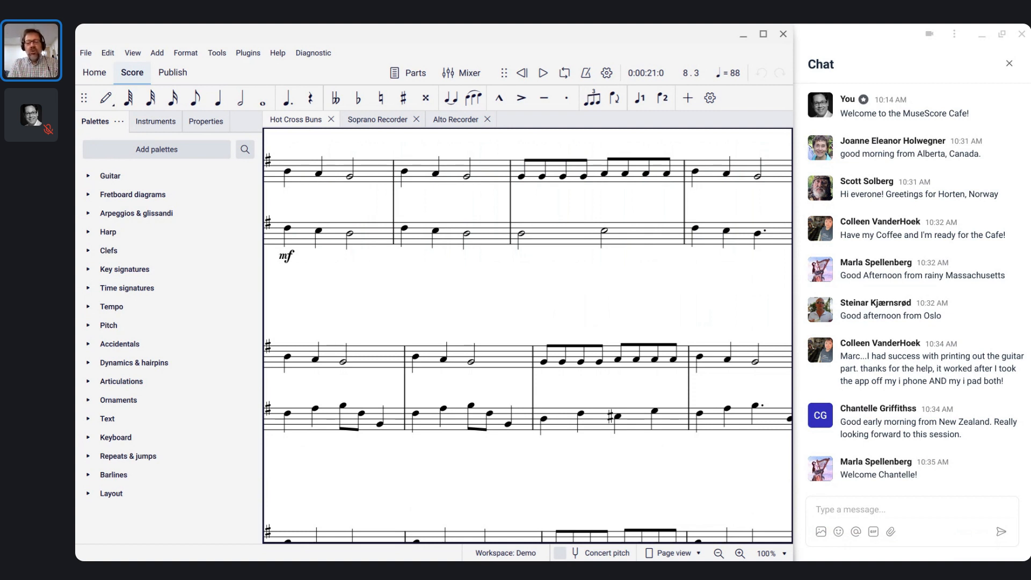
# Jump to the end of the score, go back by measures to measure 29 of the Alto recorder, and play from there
pyautogui.hotkey('ctrl', 'End')
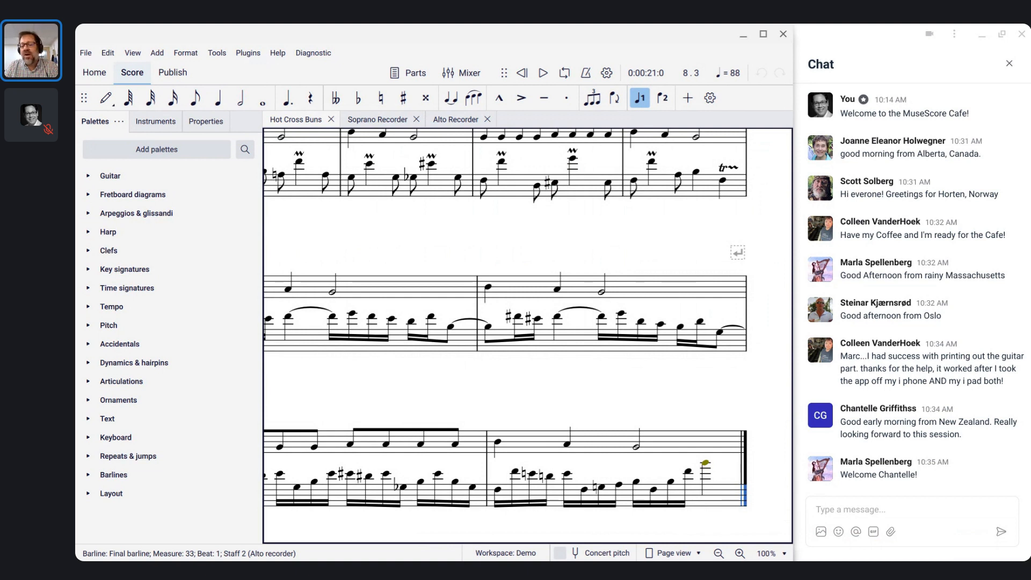
pyautogui.hotkey('ctrl', 'Left')
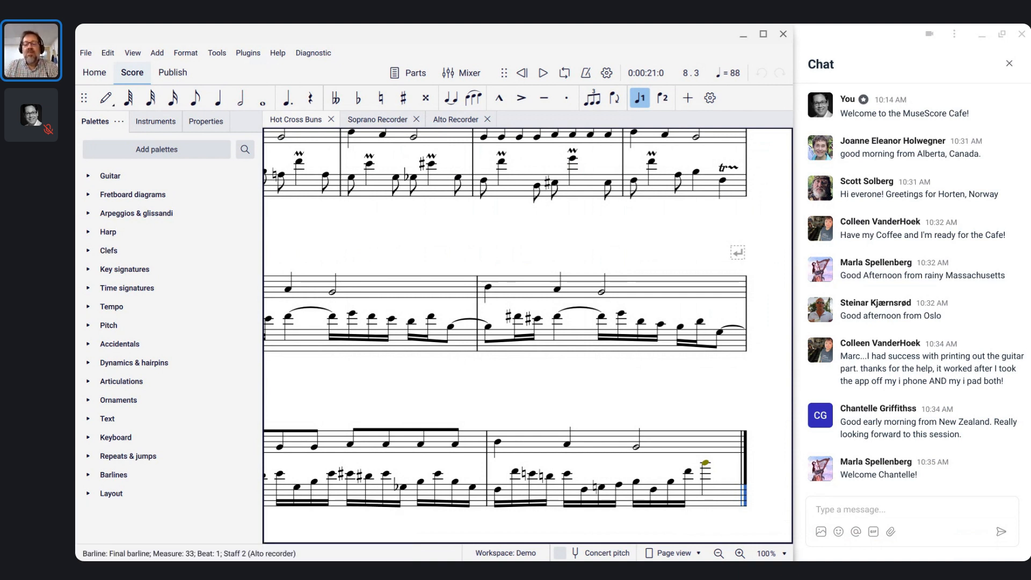
pyautogui.hotkey('alt', 'Left')
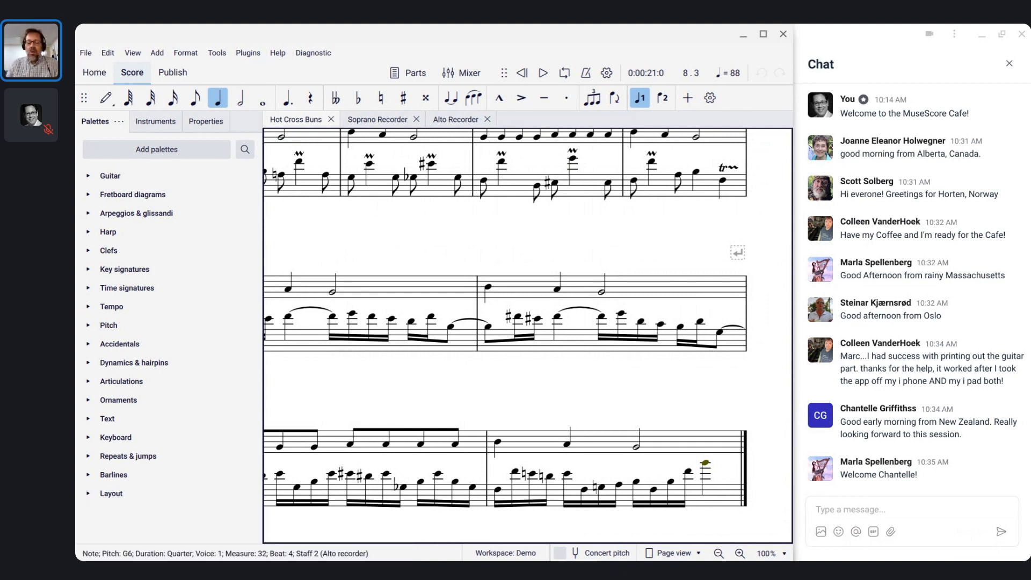
pyautogui.hotkey('ctrl', 'Left')
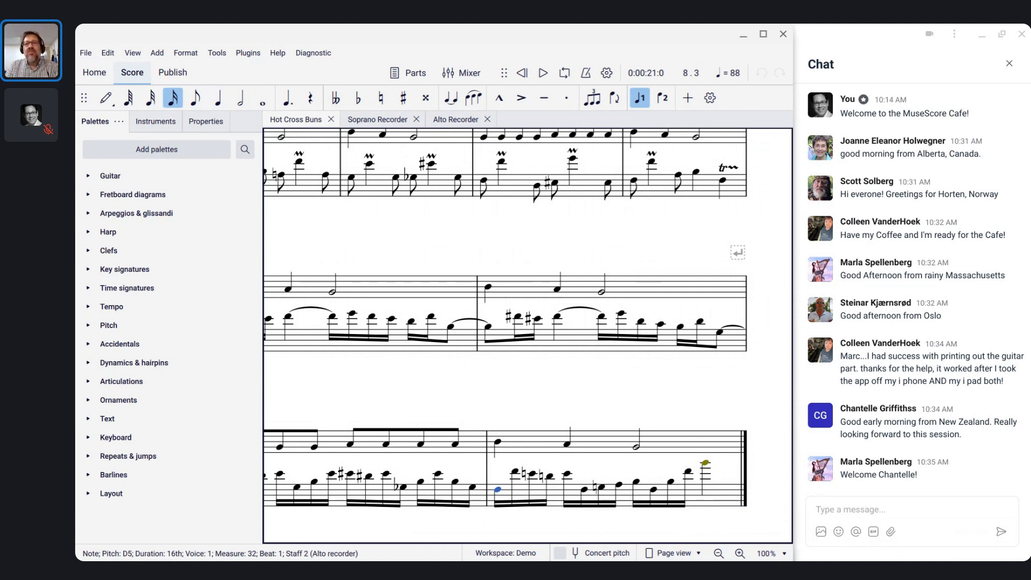
pyautogui.hotkey('ctrl', 'Left')
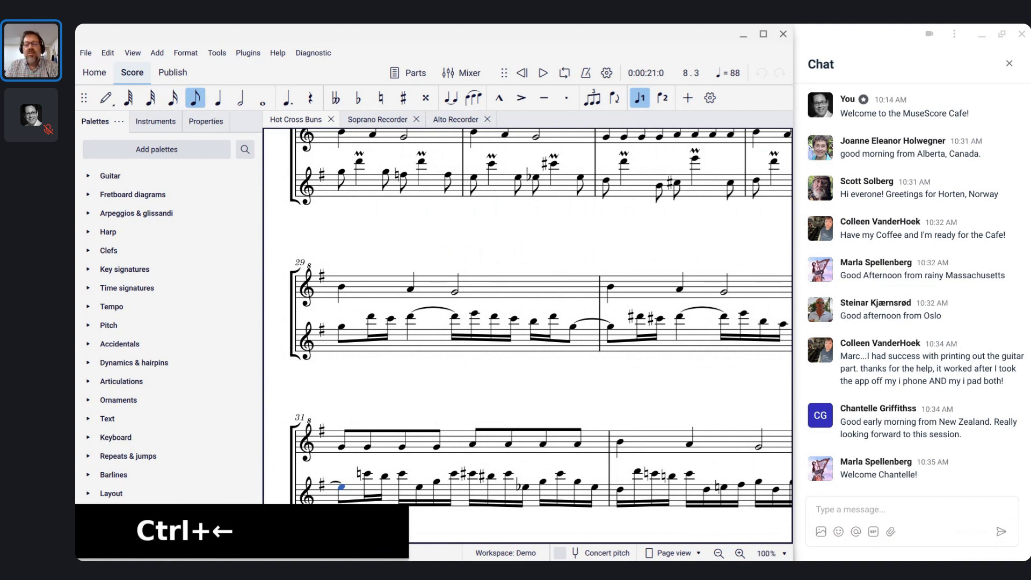
pyautogui.hotkey('ctrl', 'Left')
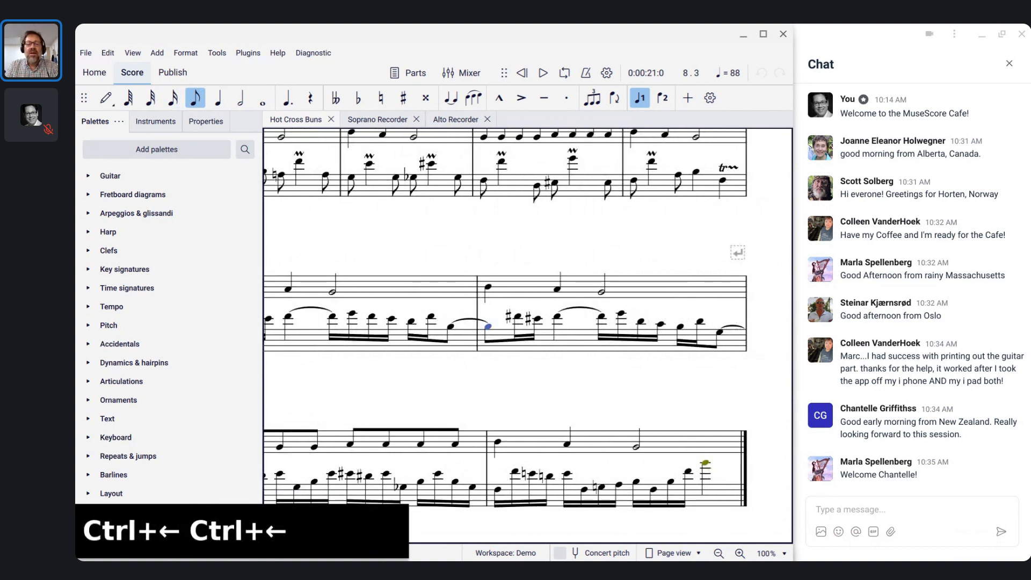
pyautogui.hotkey('ctrl', 'Left')
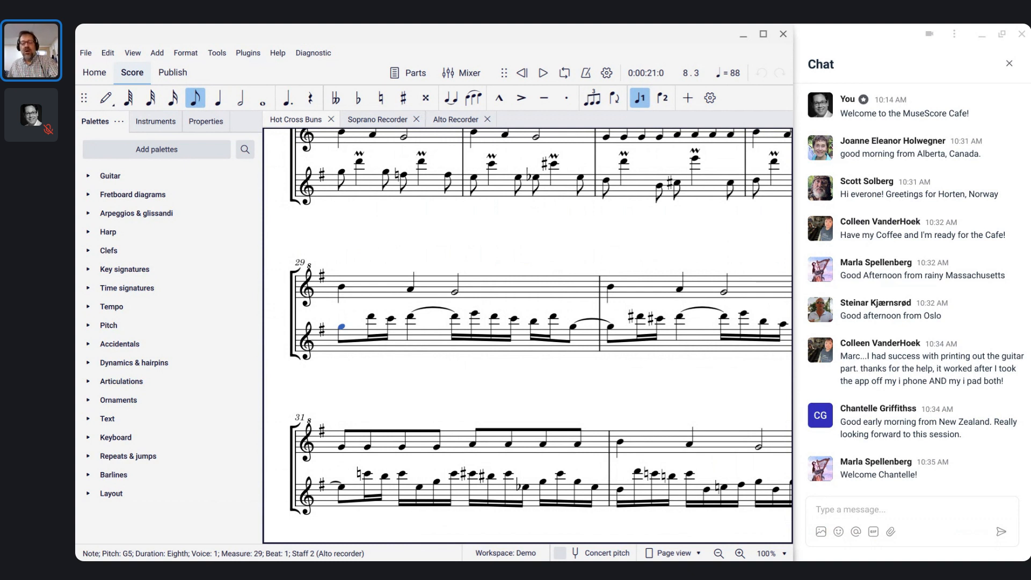
pyautogui.press('space')
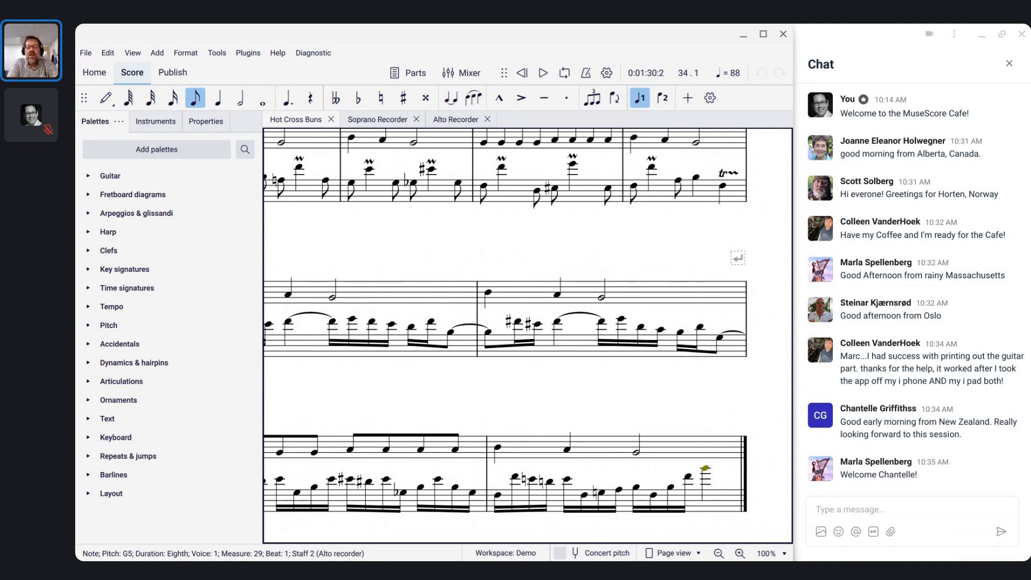
# Return to the start of measure 29 and select the Soprano recorder's first note there
pyautogui.hotkey('ctrl', 'Left')
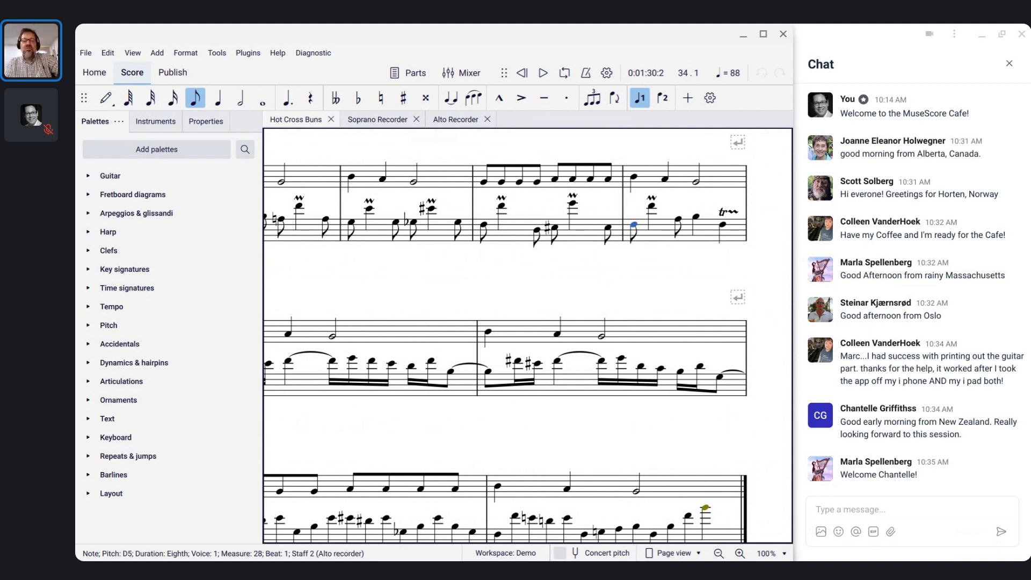
pyautogui.hotkey('ctrl', 'Right')
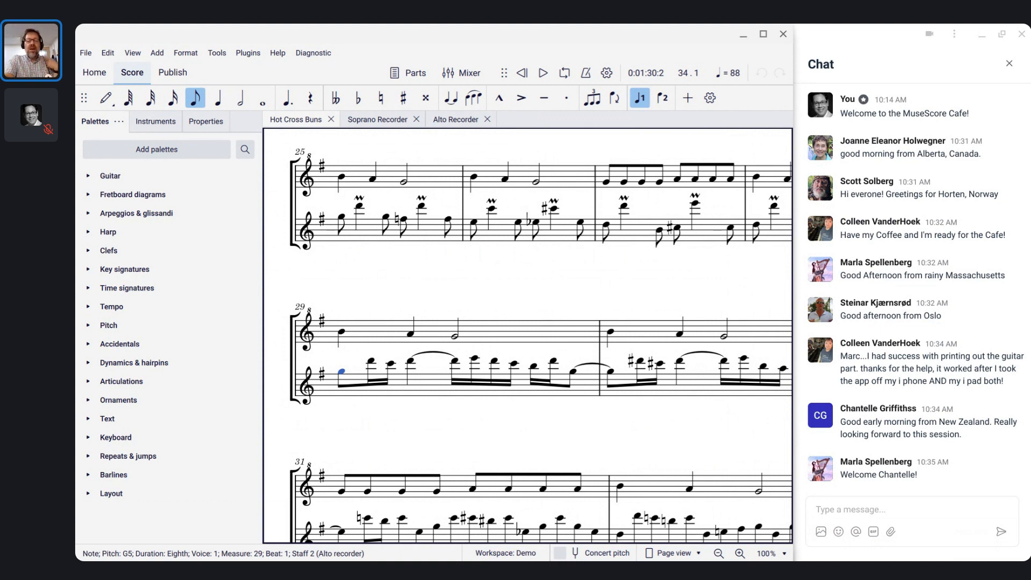
pyautogui.press(']')
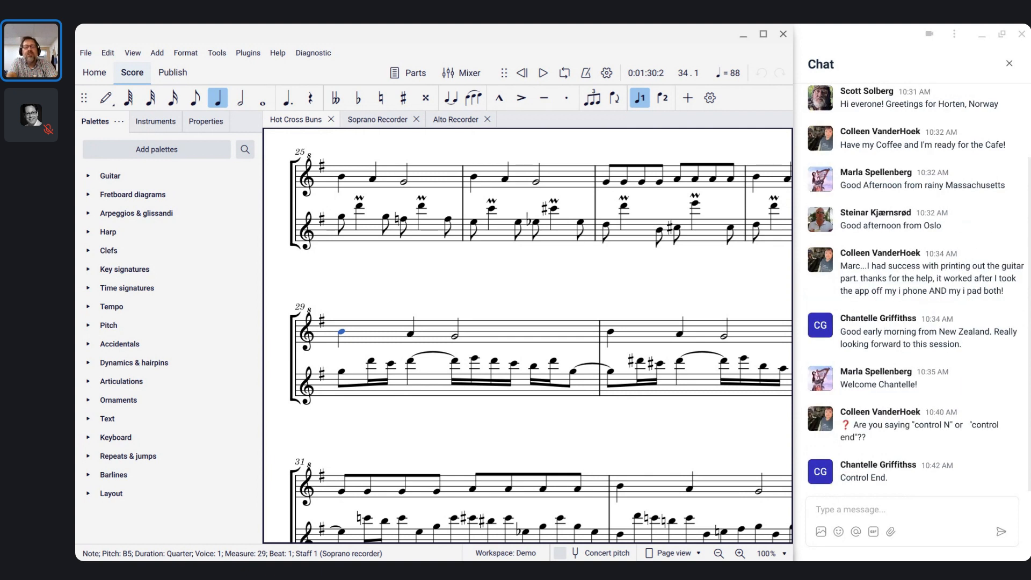
# Select the Soprano recorder's measure 29, play the score from there to the end, and return to the beginning of the score
pyautogui.hotkey('ctrl', 'shift', 'Right')
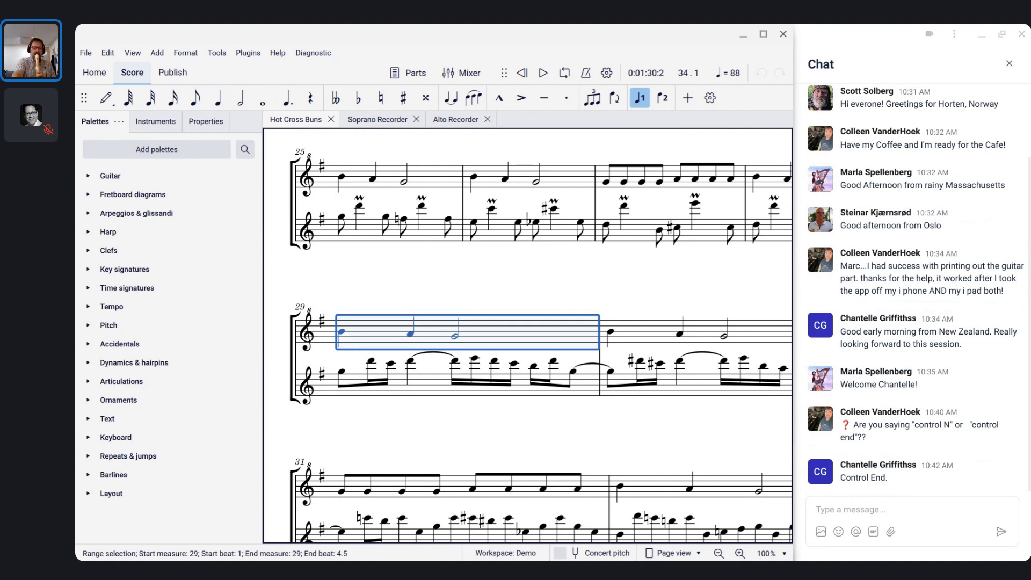
pyautogui.press('space')
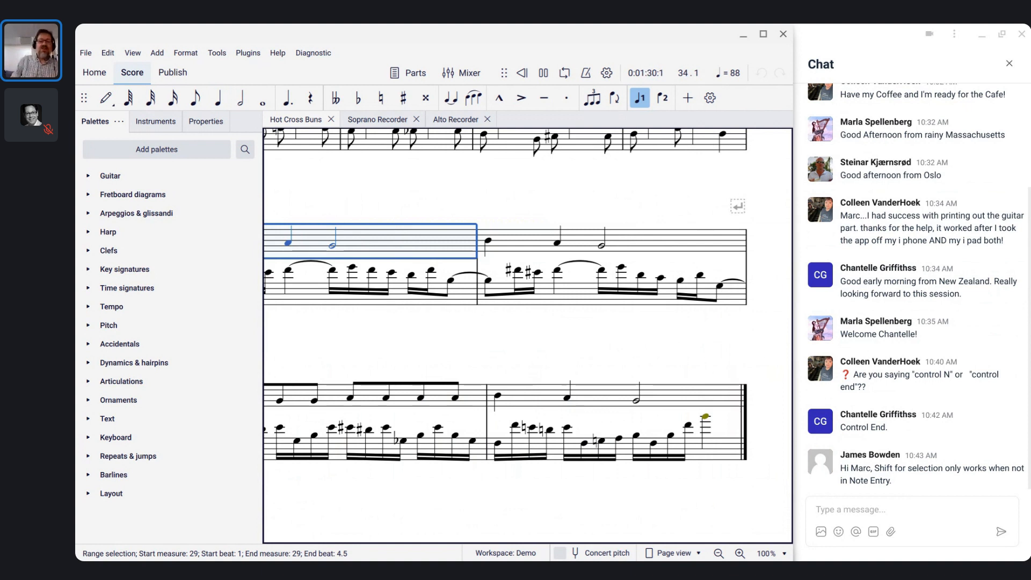
pyautogui.press('space')
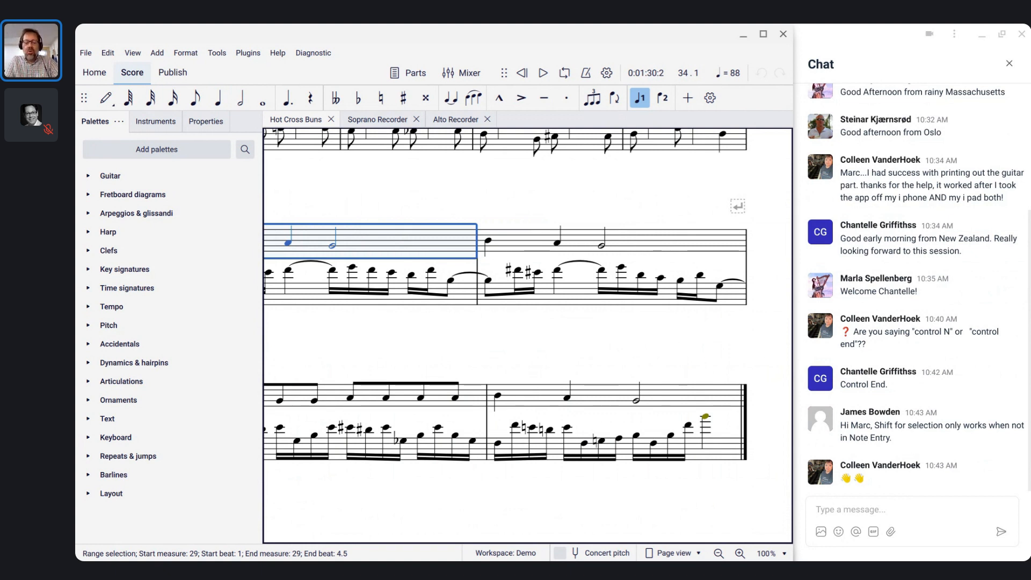
pyautogui.hotkey('ctrl', 'Home')
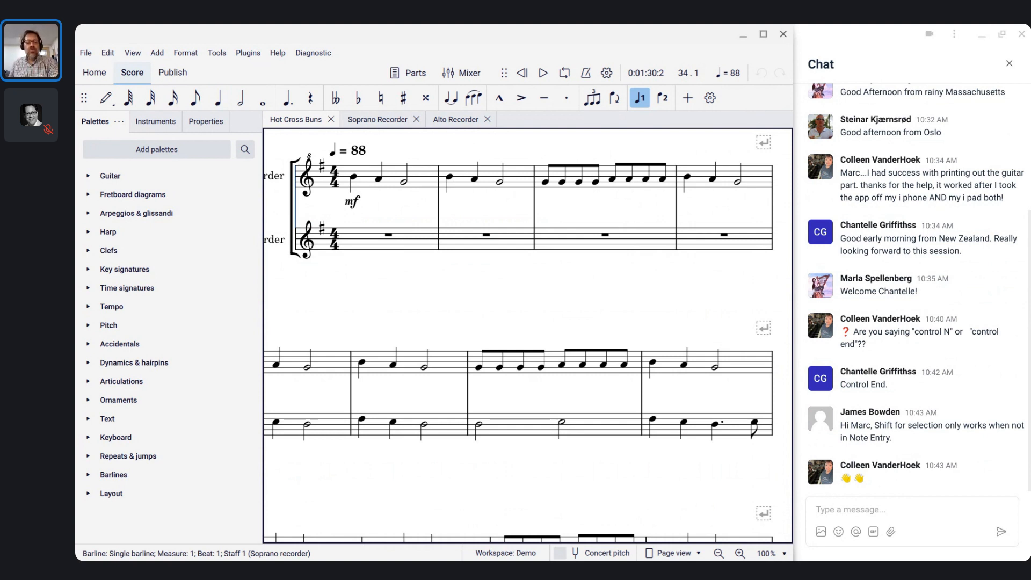
pyautogui.hotkey('alt', 'Tab')
pyautogui.hotkey('alt', 'Tab')
pyautogui.hotkey('alt', 'Tab')
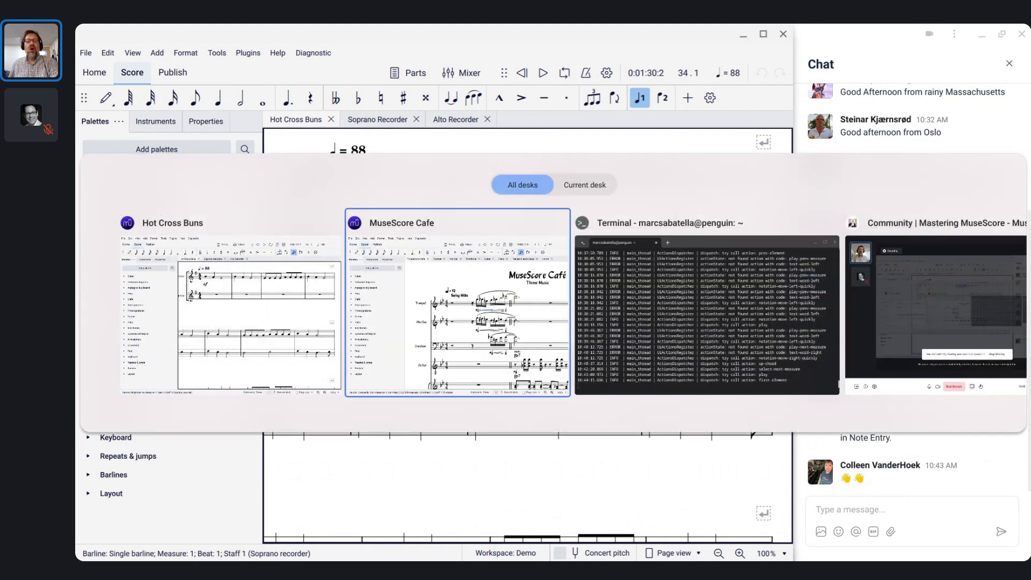
pyautogui.hotkey('alt', 'Tab')
pyautogui.hotkey('alt', 'Tab')
pyautogui.hotkey('alt', 'Tab')
pyautogui.hotkey('alt', 'Tab')
pyautogui.hotkey('alt', 'Tab')
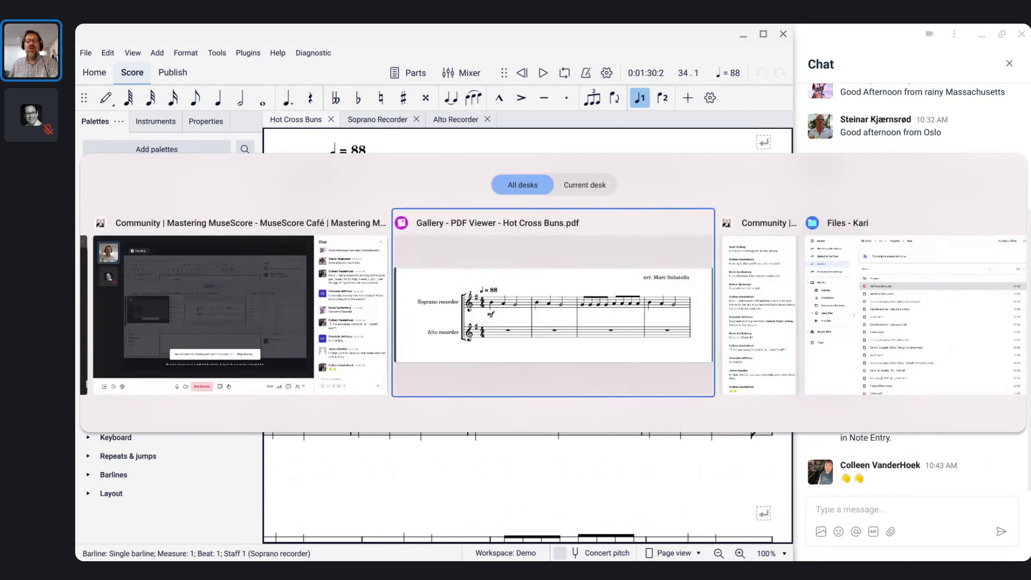
pyautogui.hotkey('alt', 'Tab')
pyautogui.hotkey('alt', 'Tab')
pyautogui.hotkey('alt', 'Tab')
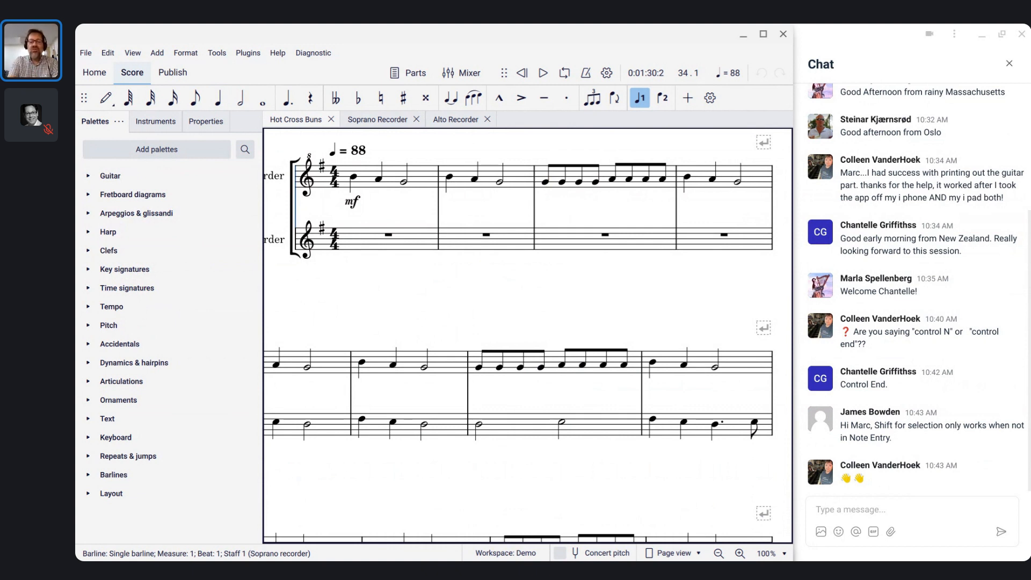
# Start a new score based on chosen instruments rather than a template, with its window moved clear of the chat
pyautogui.hotkey('ctrl', 'n')
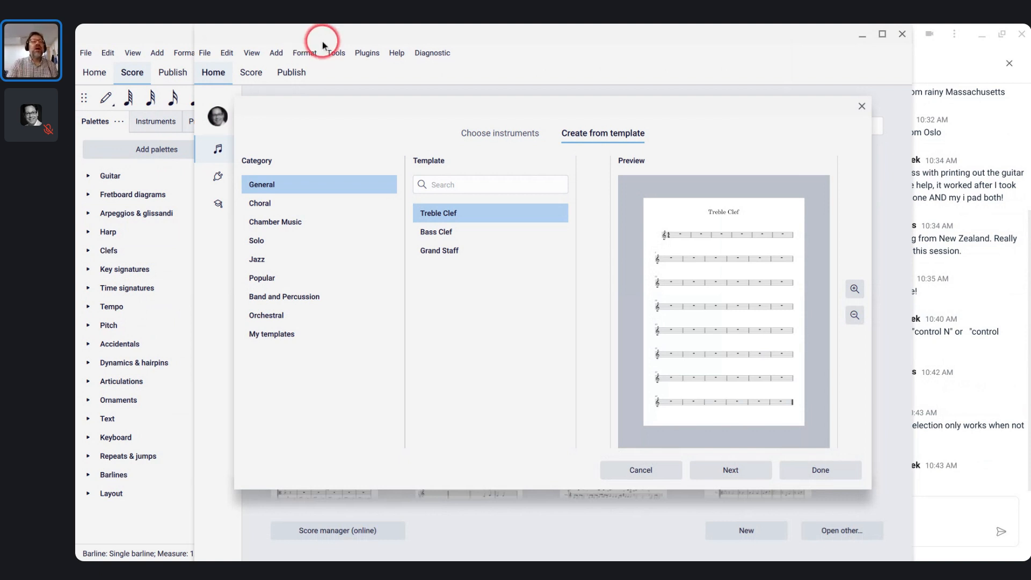
pyautogui.moveTo(320, 40); pyautogui.dragTo(203, 37)
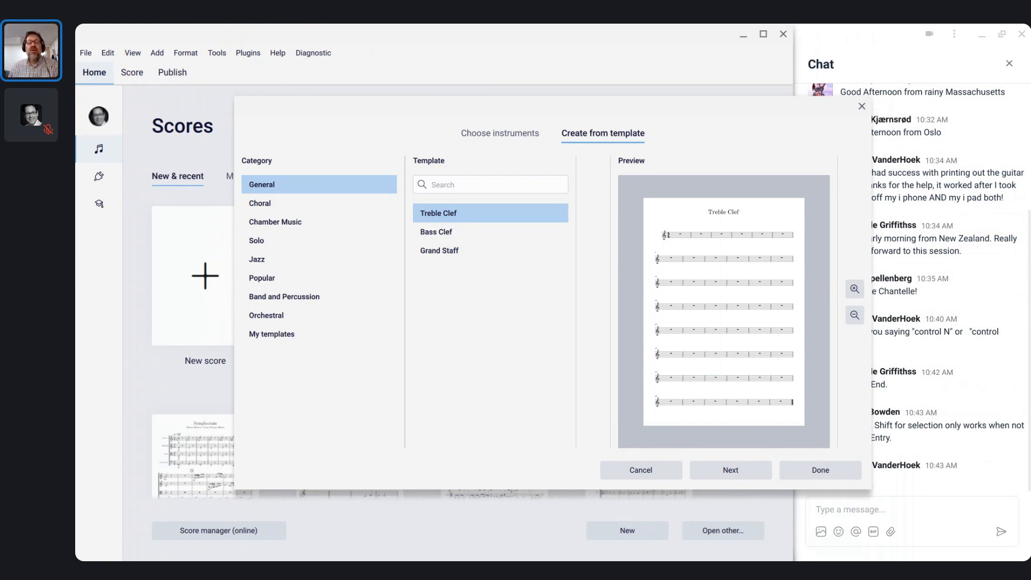
pyautogui.press('Left')
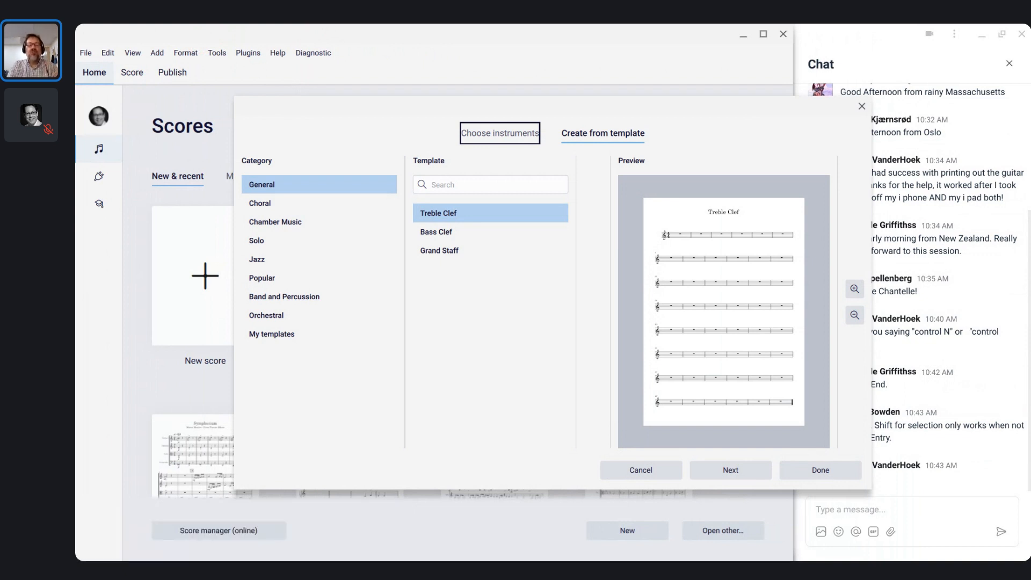
pyautogui.press('space')
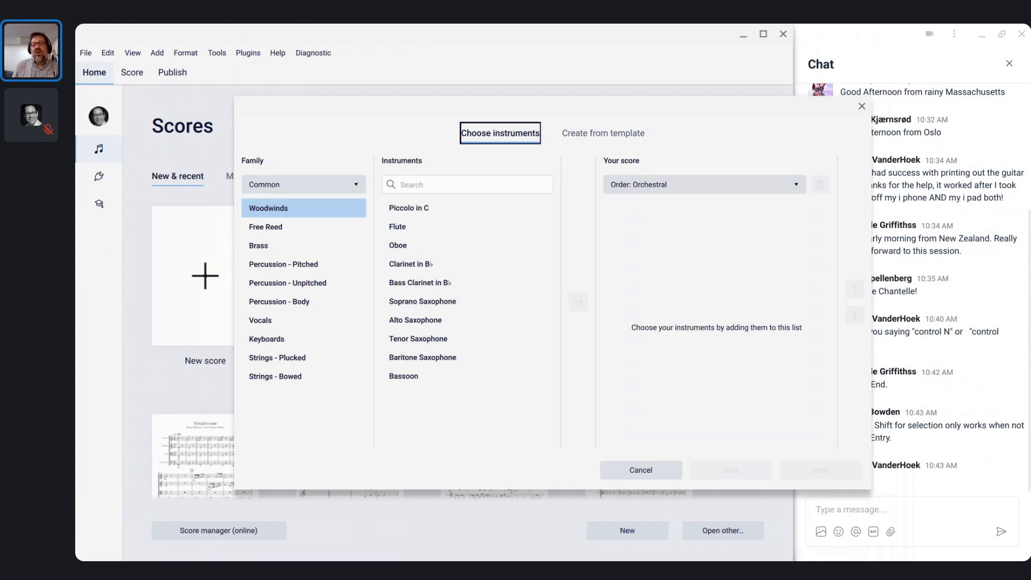
# Search the instruments for "recorder" and add the Alto Recorder to the new score
pyautogui.press('Tab')
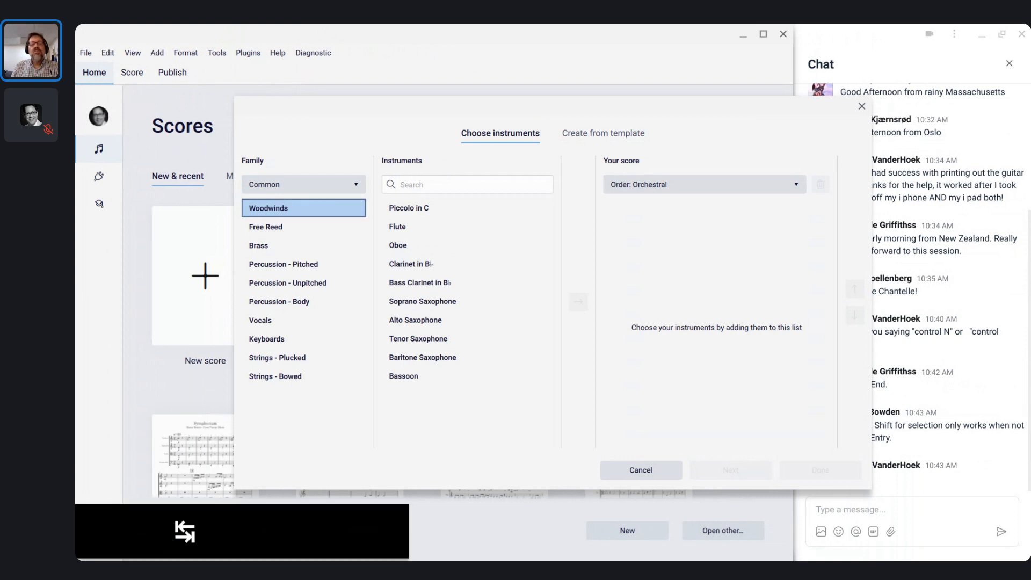
pyautogui.press('Tab')
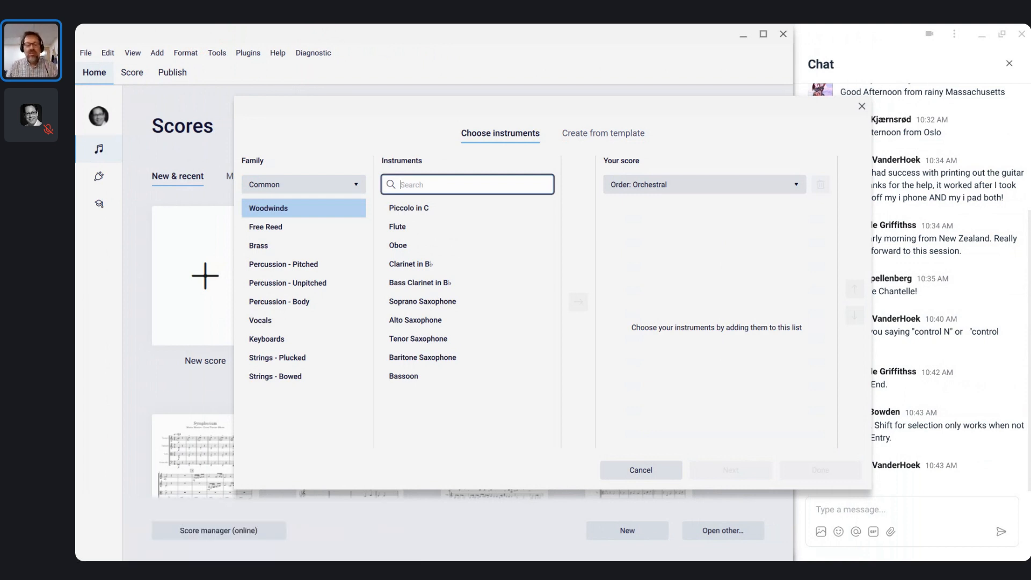
pyautogui.write('reco')
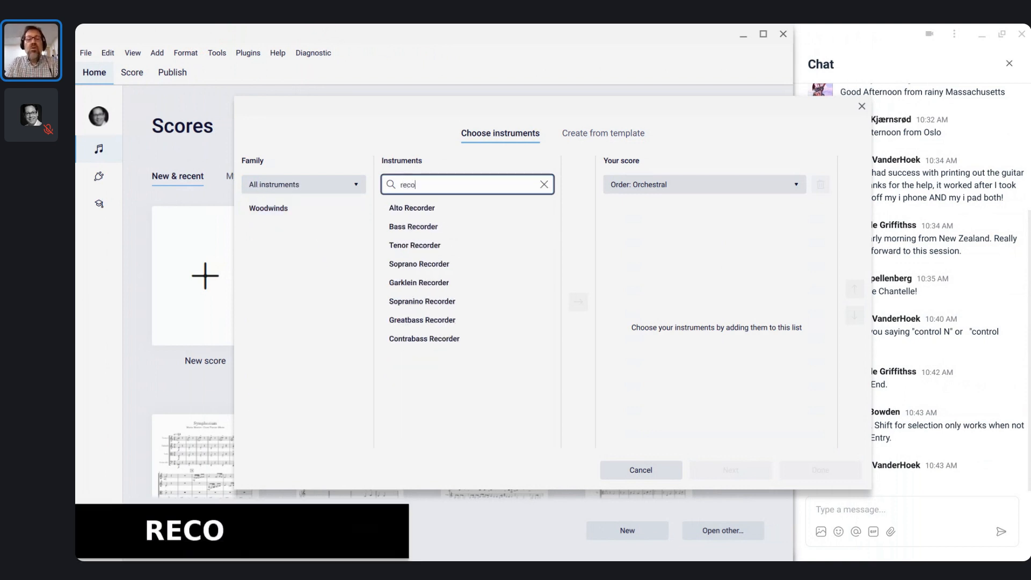
pyautogui.write('rder')
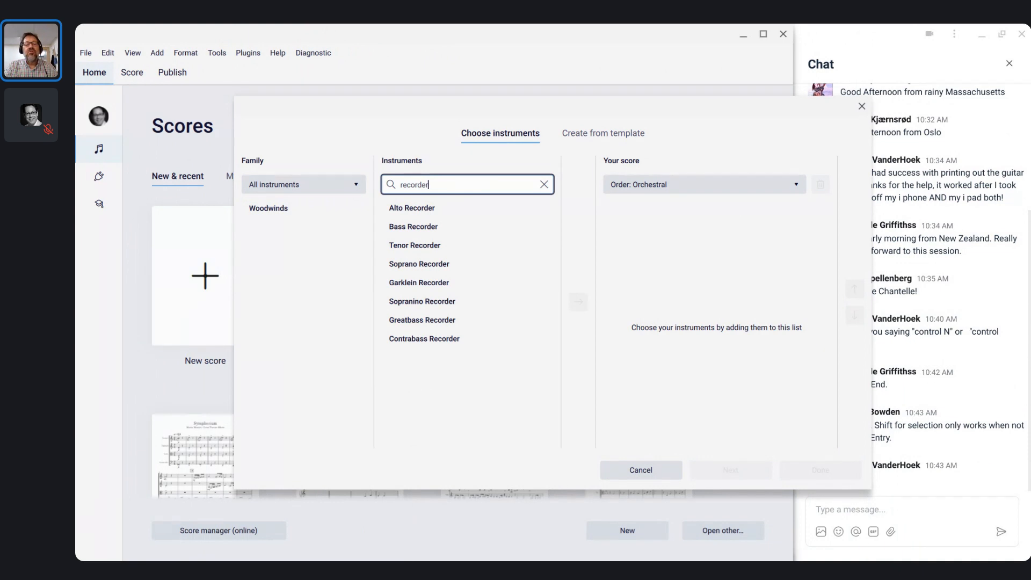
pyautogui.press('Down')
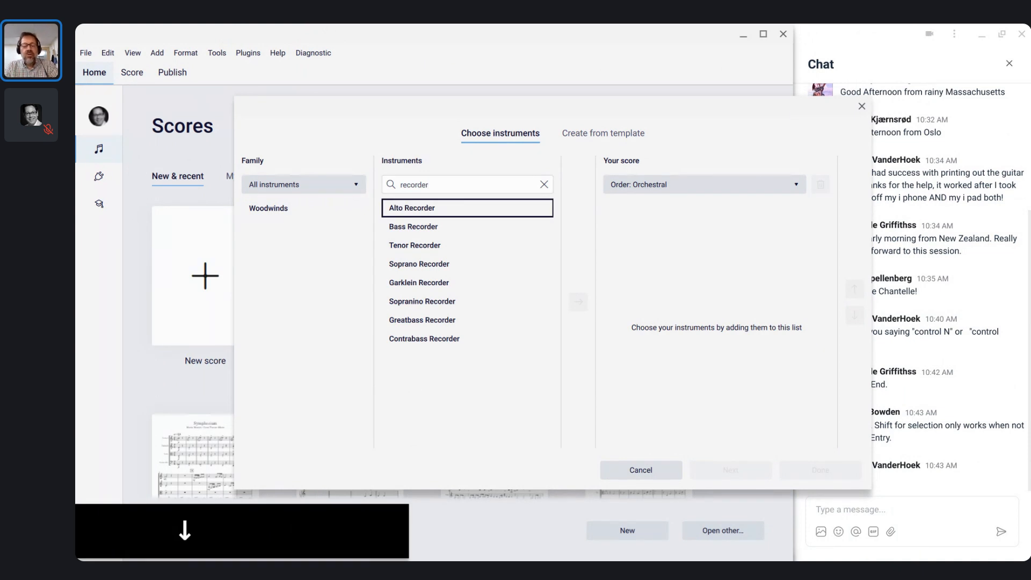
pyautogui.press('space')
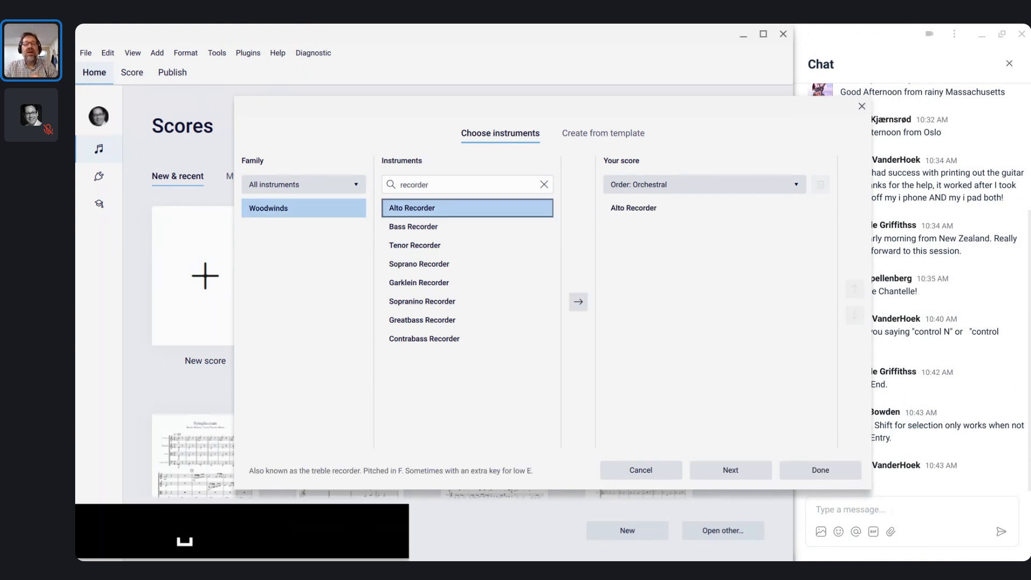
# Add the Soprano Recorder to the new score from the same search results
pyautogui.press('Down')
pyautogui.press('Down')
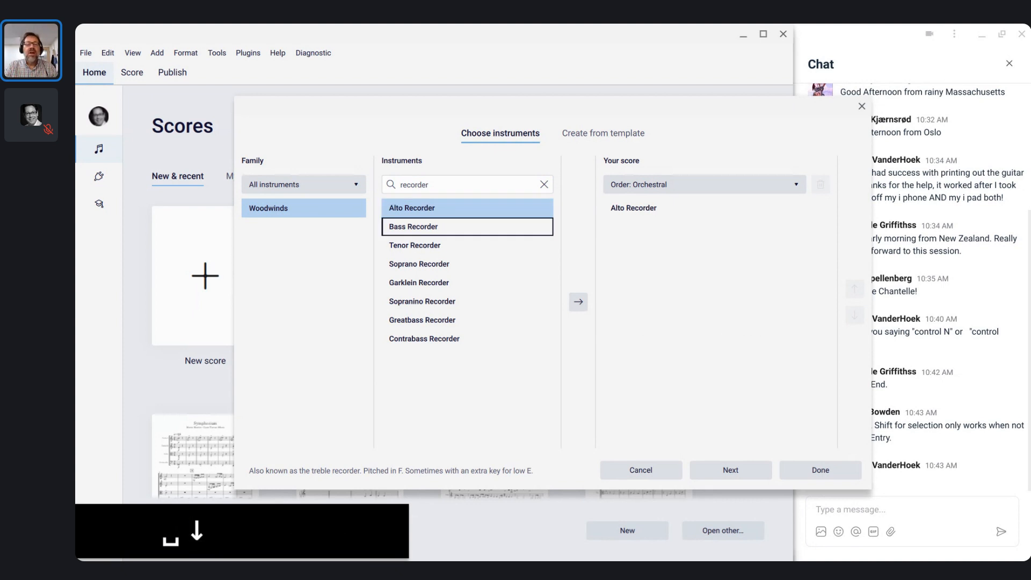
pyautogui.press('Down')
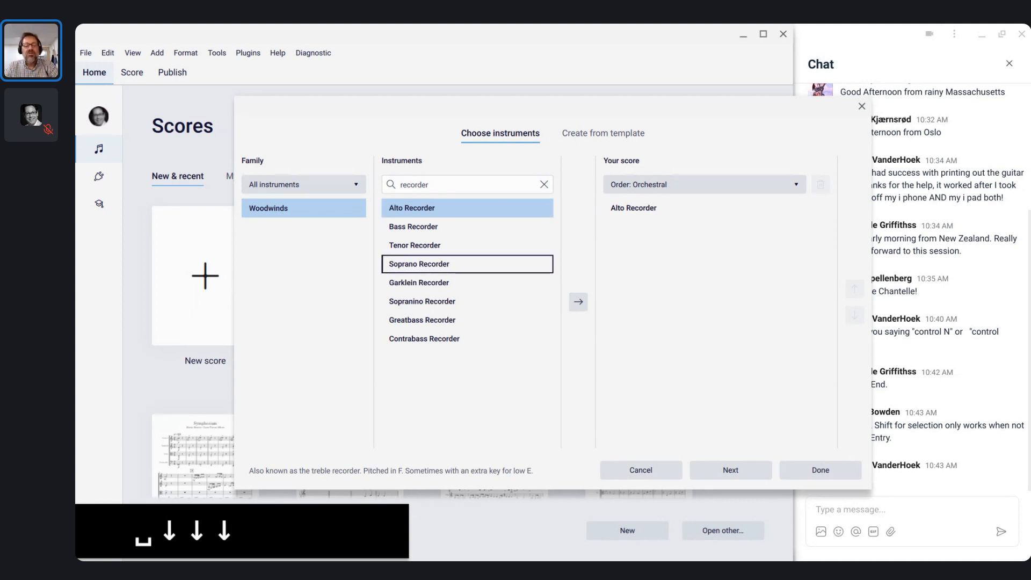
pyautogui.press('space')
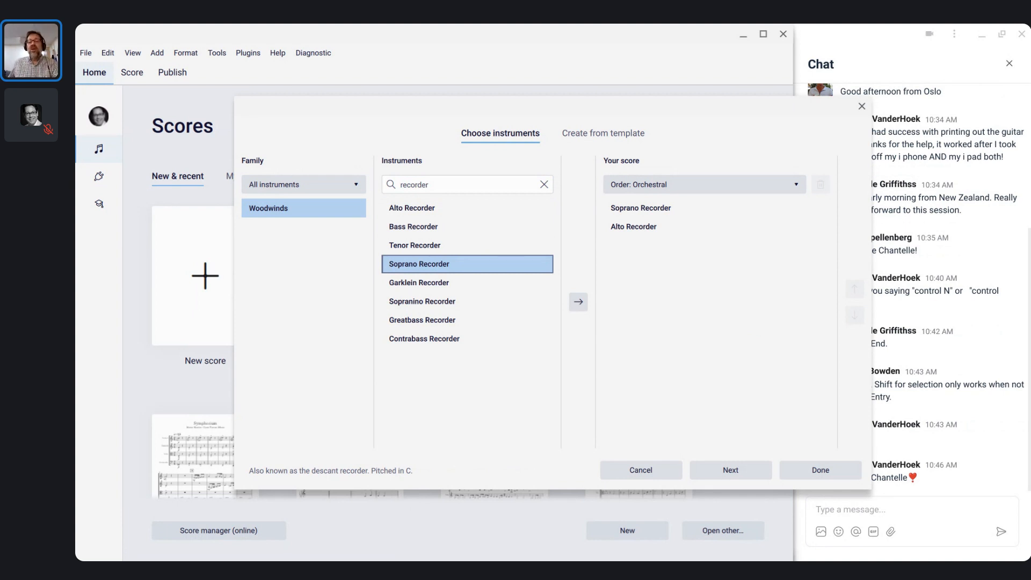
# Check the order of the two recorders in the new score and continue to the additional score information
pyautogui.press('Tab')
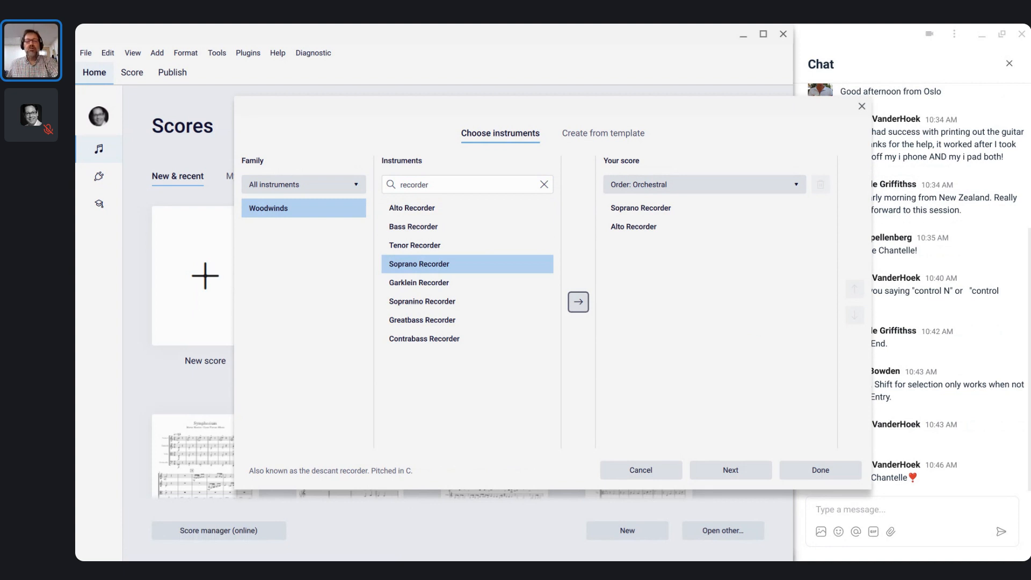
pyautogui.press('Tab')
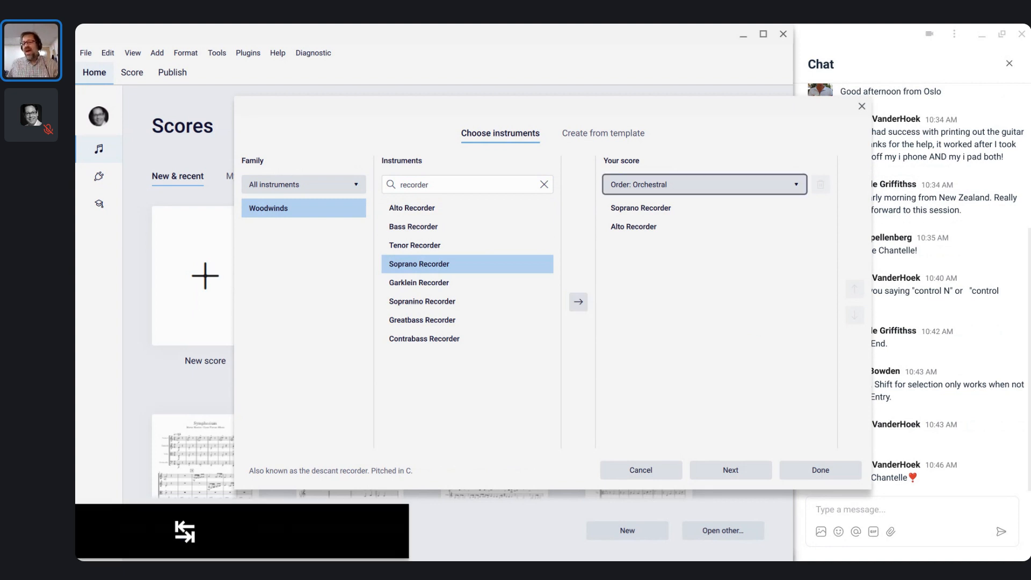
pyautogui.press('Down')
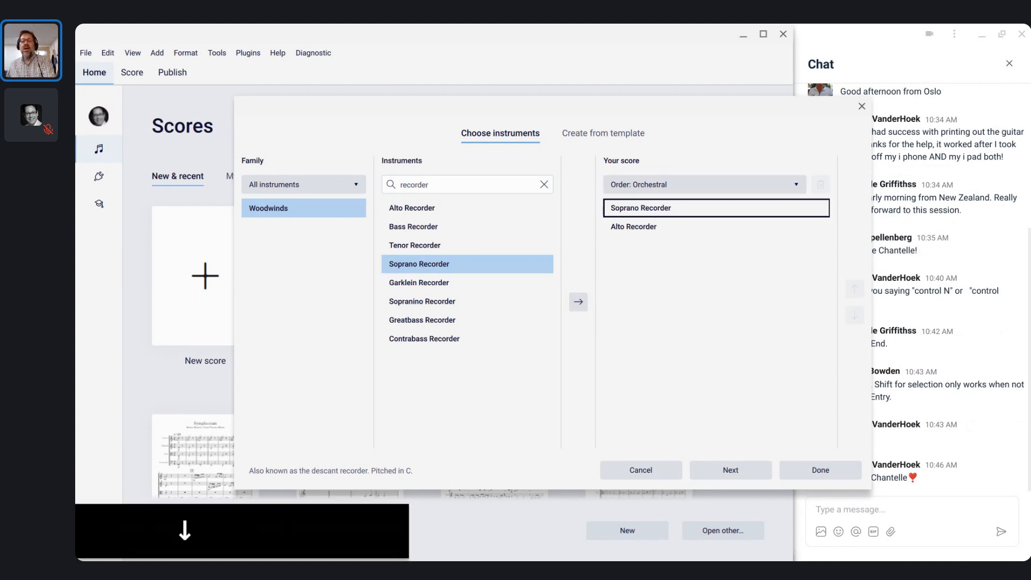
pyautogui.press('Down')
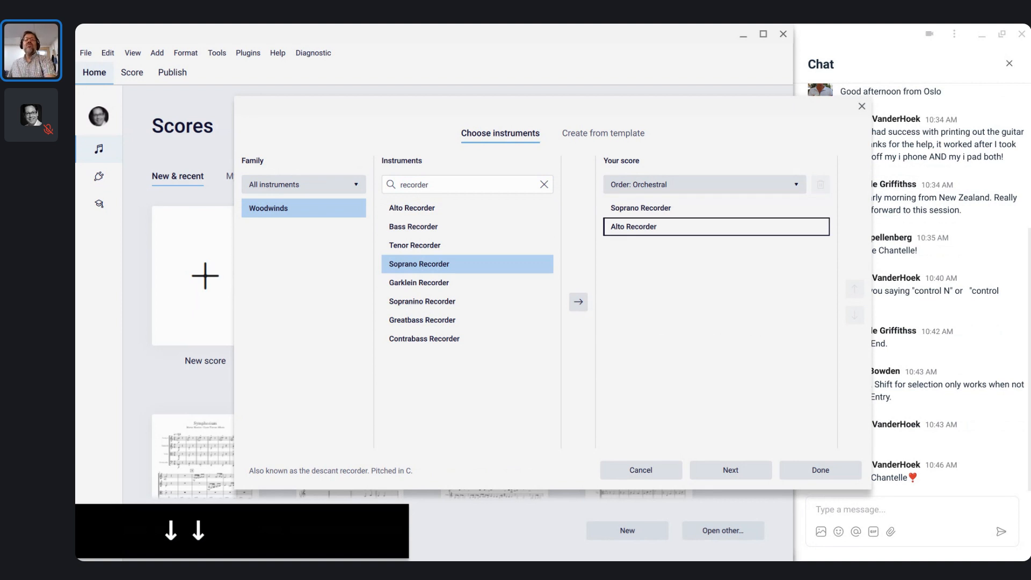
pyautogui.press('Up')
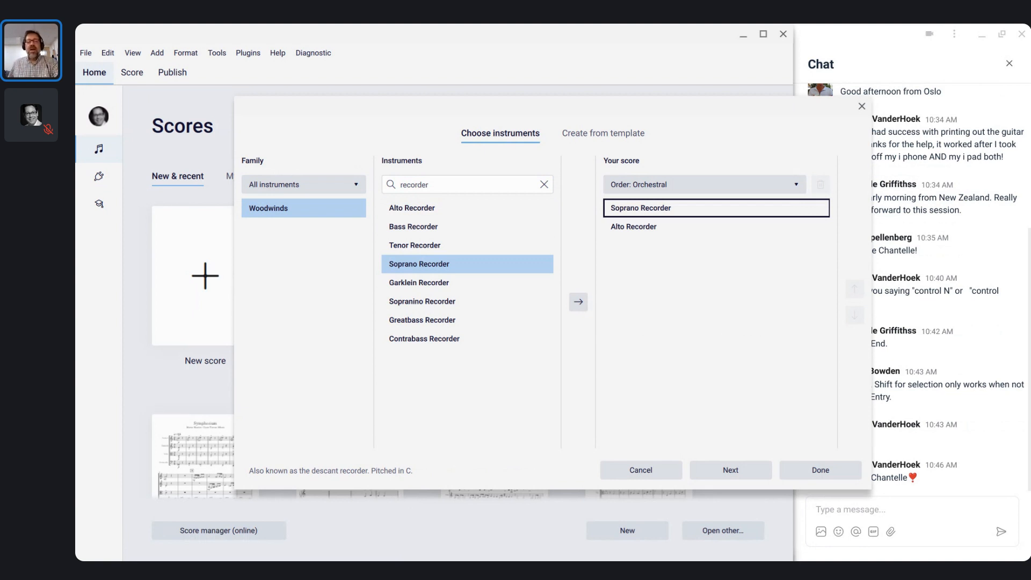
pyautogui.press('Tab')
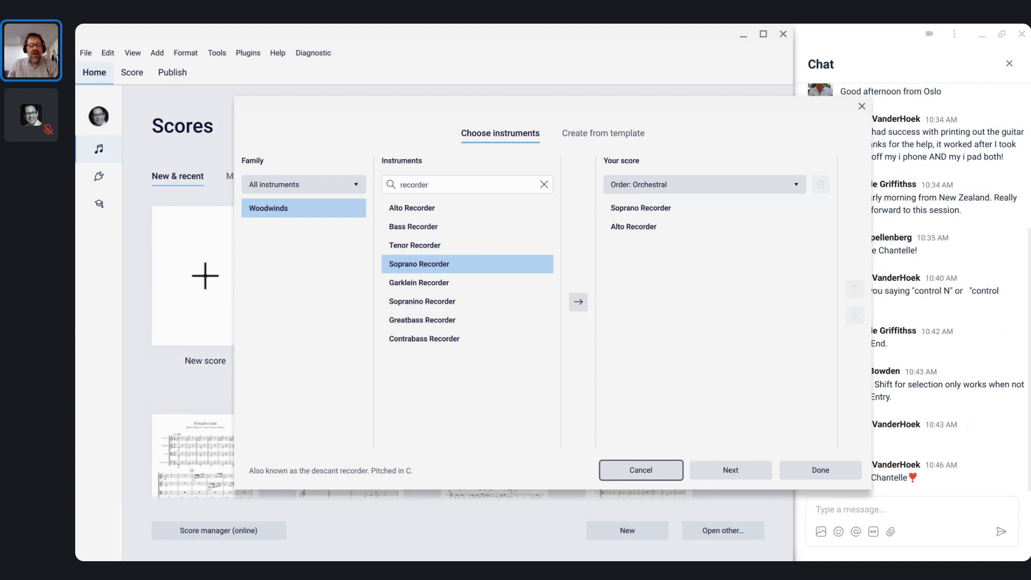
pyautogui.press('Tab')
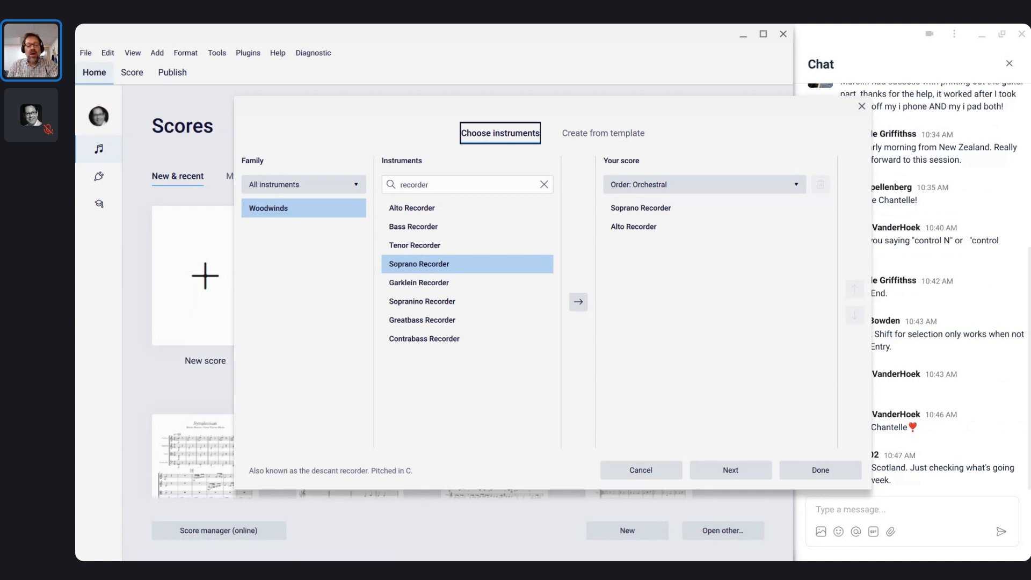
pyautogui.hotkey('shift', 'Tab')
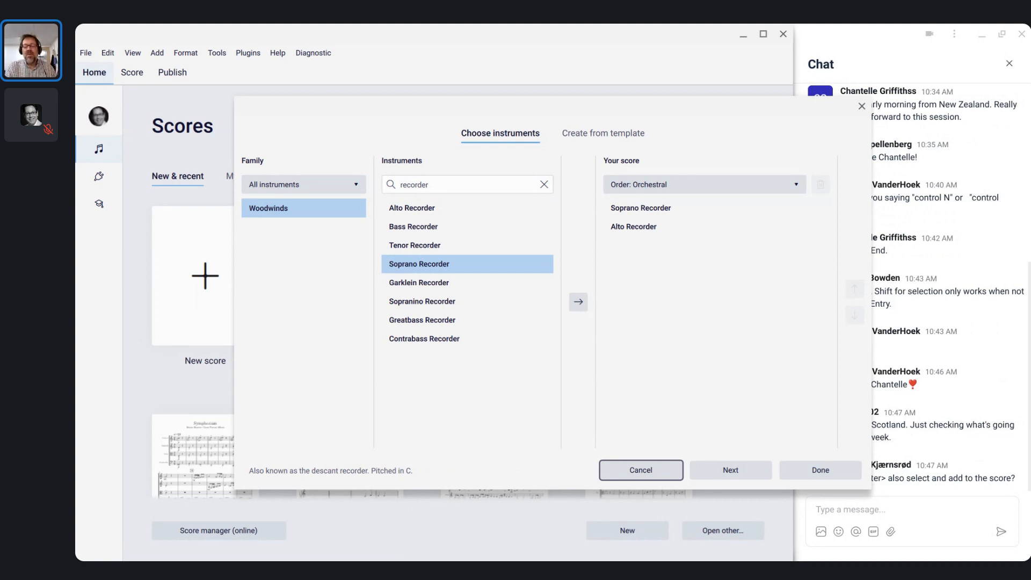
pyautogui.press('Right')
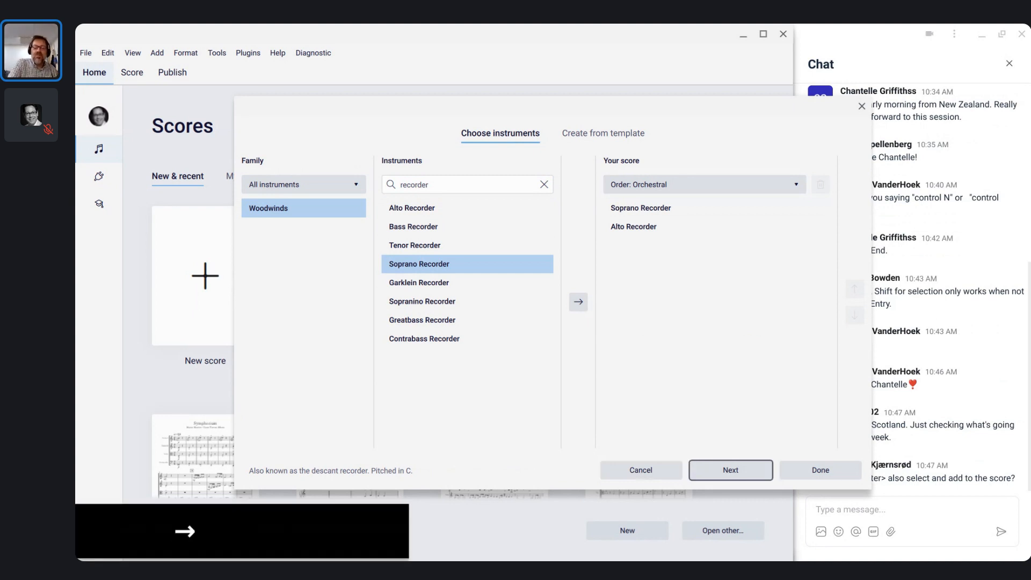
pyautogui.press('space')
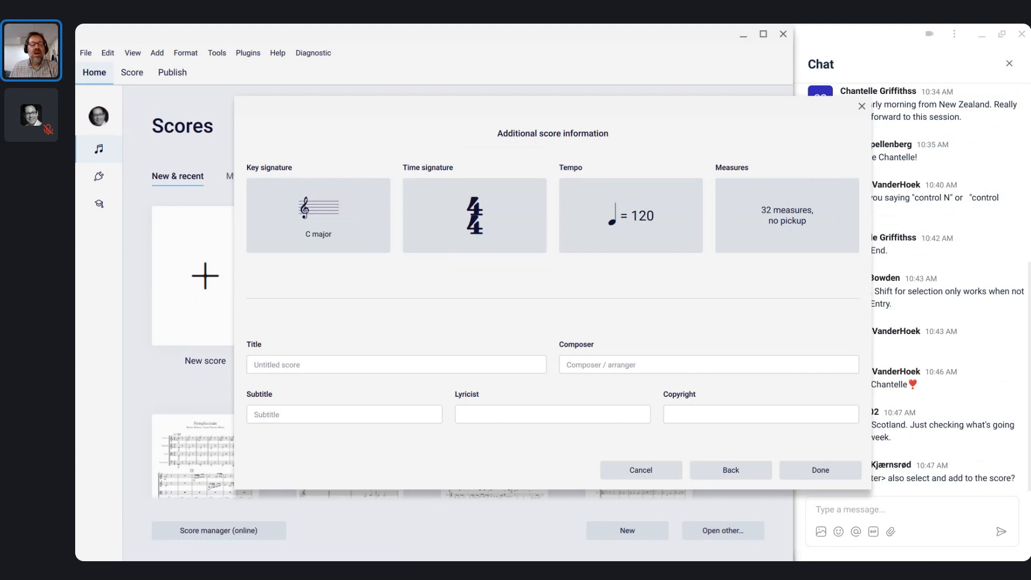
# Try to open the key signature choices for the new score
pyautogui.press('Tab')
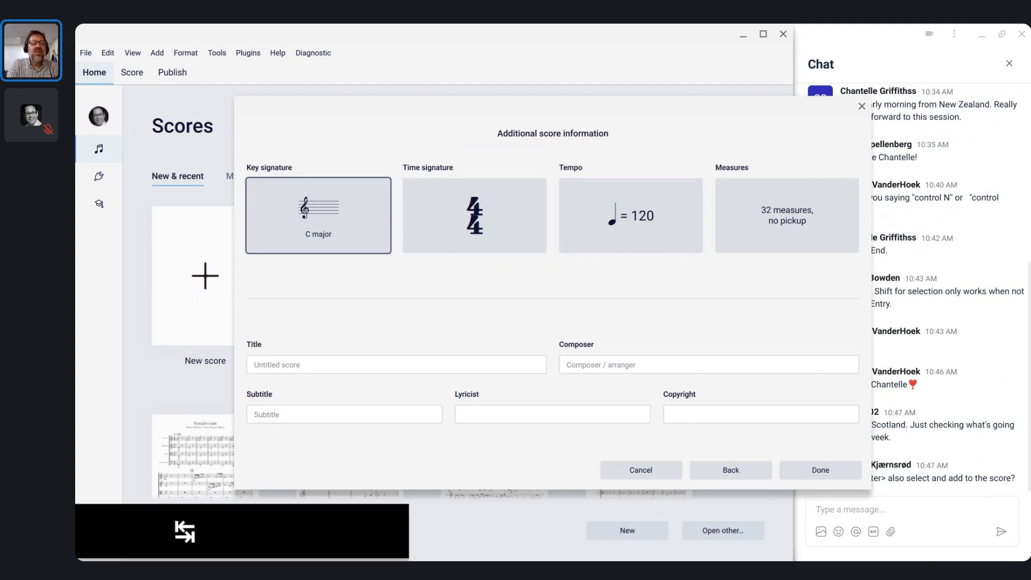
pyautogui.press('space')
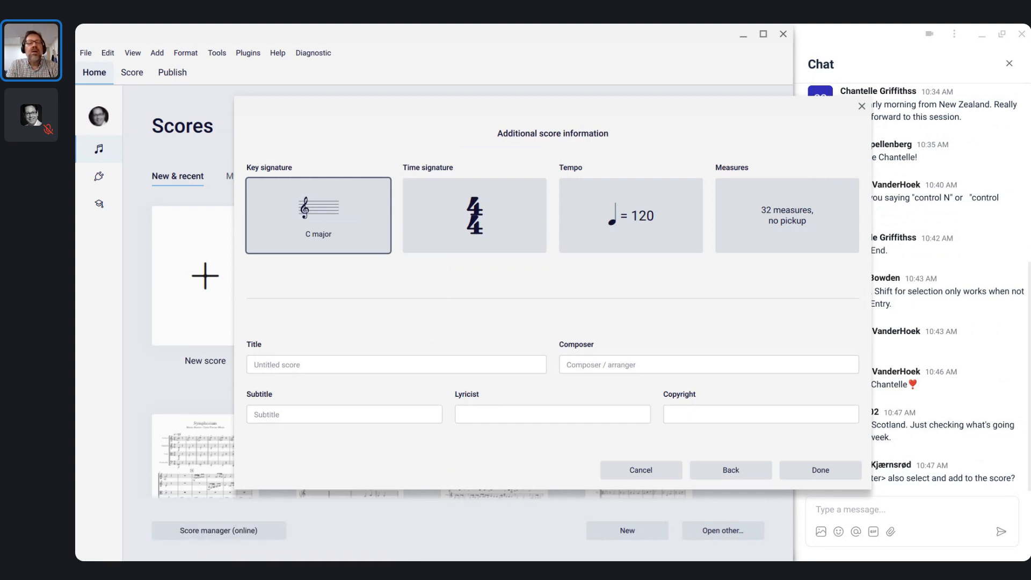
pyautogui.press('Return')
pyautogui.press('Tab')
pyautogui.press('Tab')
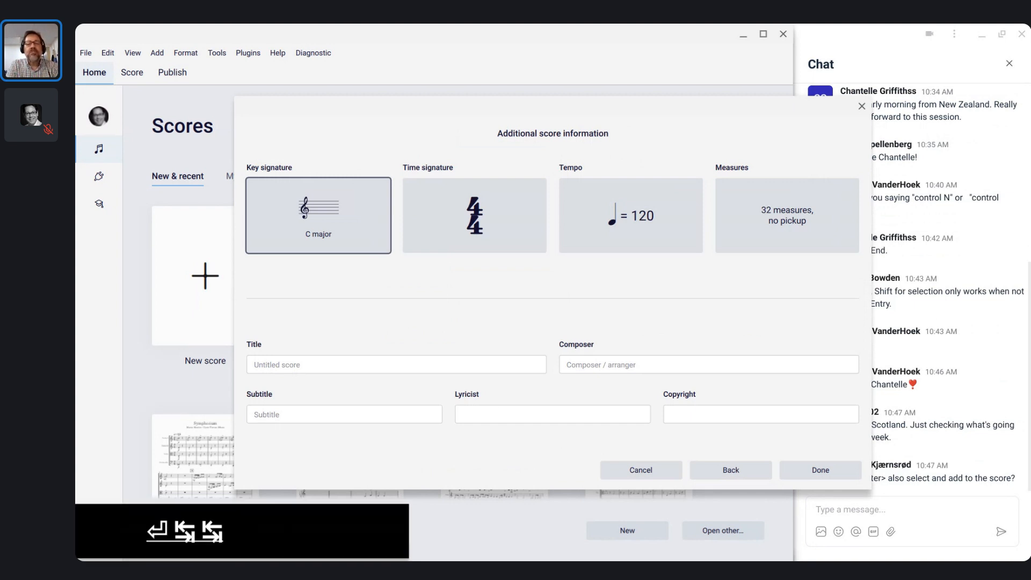
pyautogui.hotkey('shift', 'Tab')
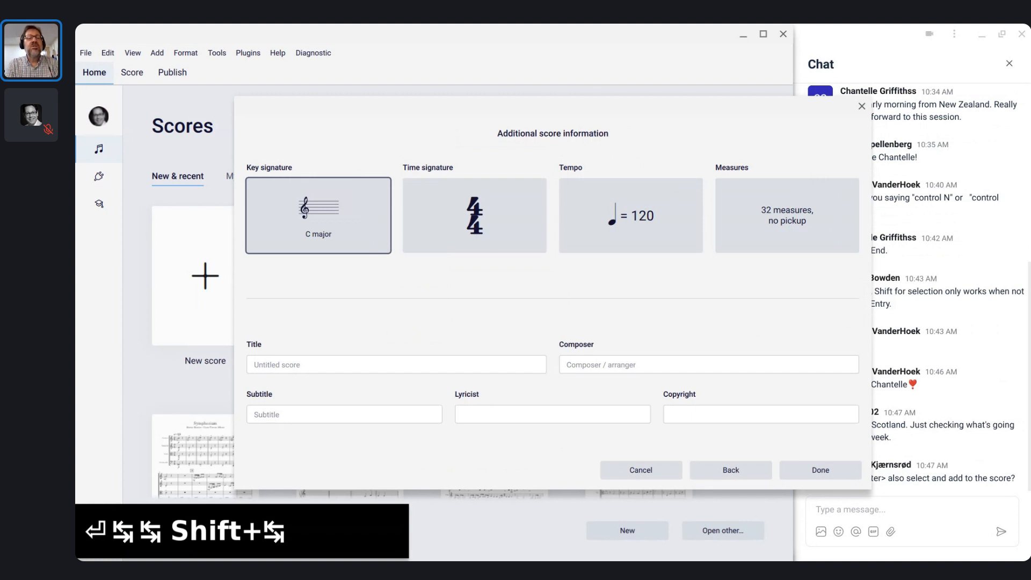
pyautogui.press('space')
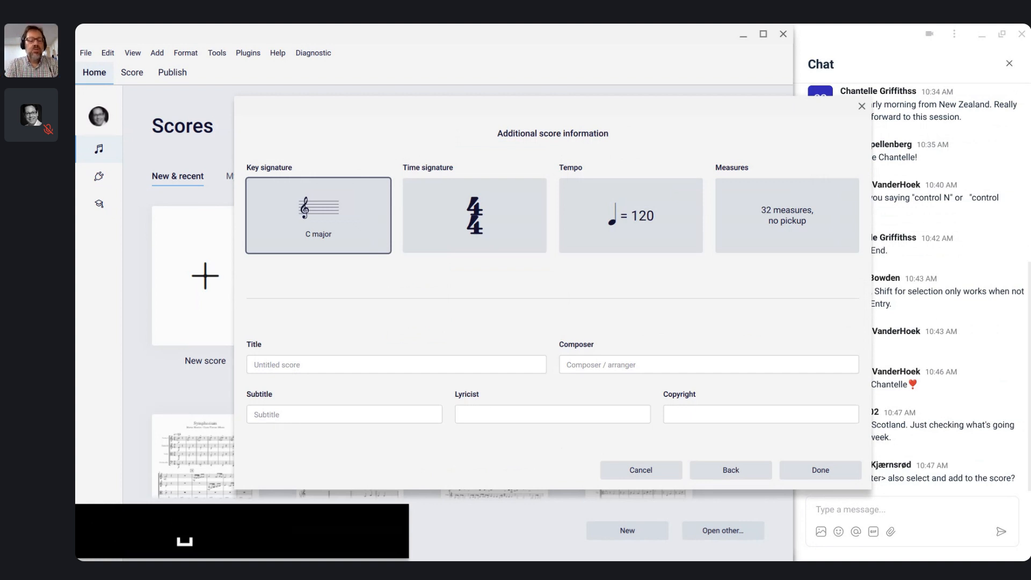
pyautogui.press('space')
pyautogui.press('space')
pyautogui.hotkey('shift', 'Tab')
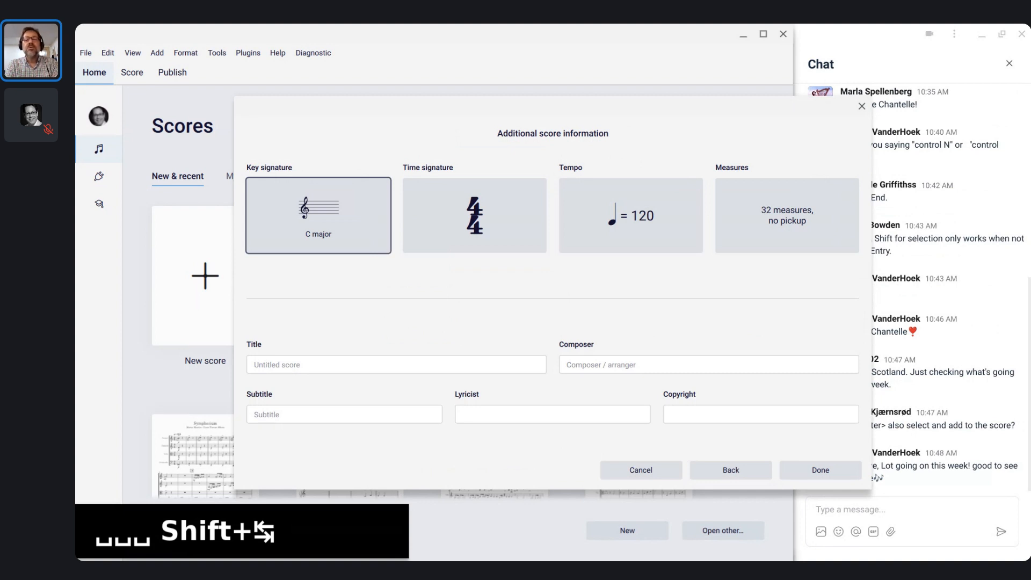
pyautogui.press('Tab')
pyautogui.press('Tab')
pyautogui.press('Tab')
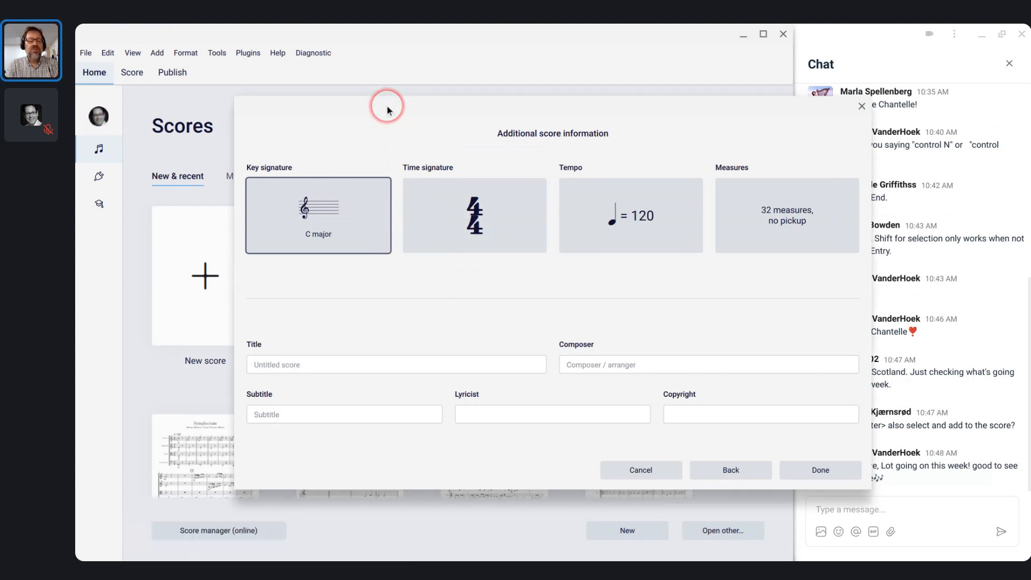
# Set the new score's key signature to G major and close the key signature choices
pyautogui.press('space')
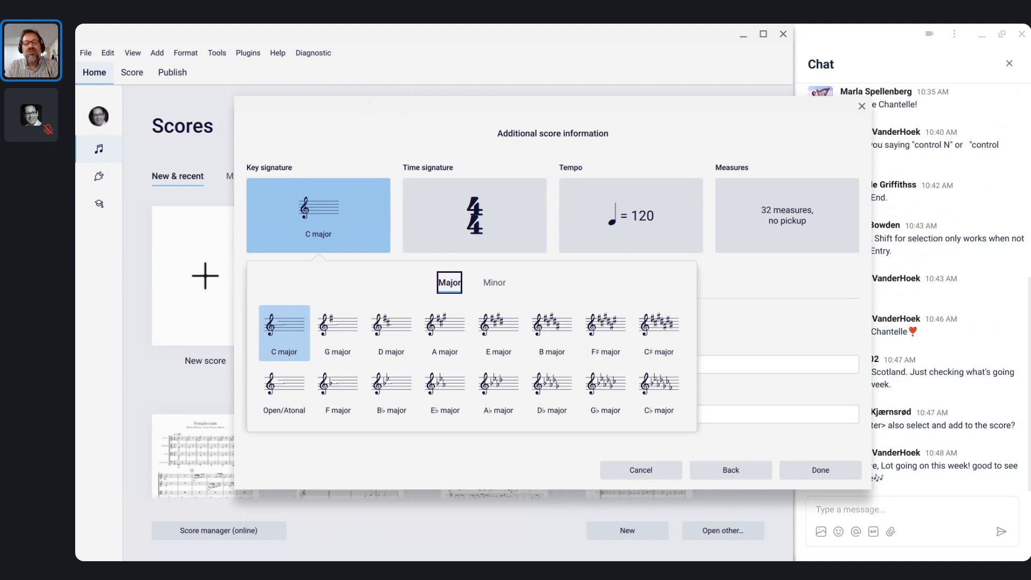
pyautogui.press('Right')
pyautogui.press('Left')
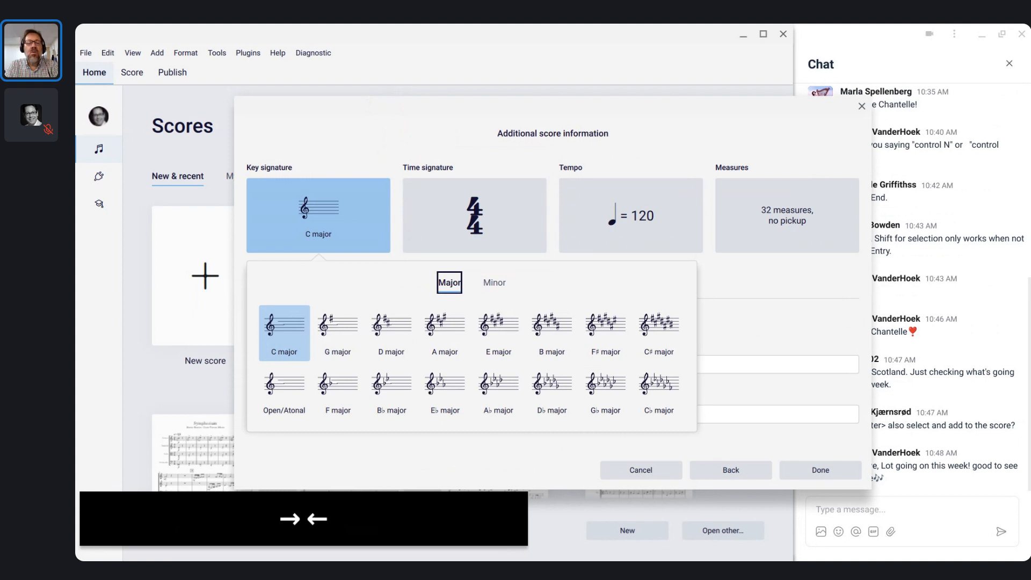
pyautogui.press('Tab')
pyautogui.press('Right')
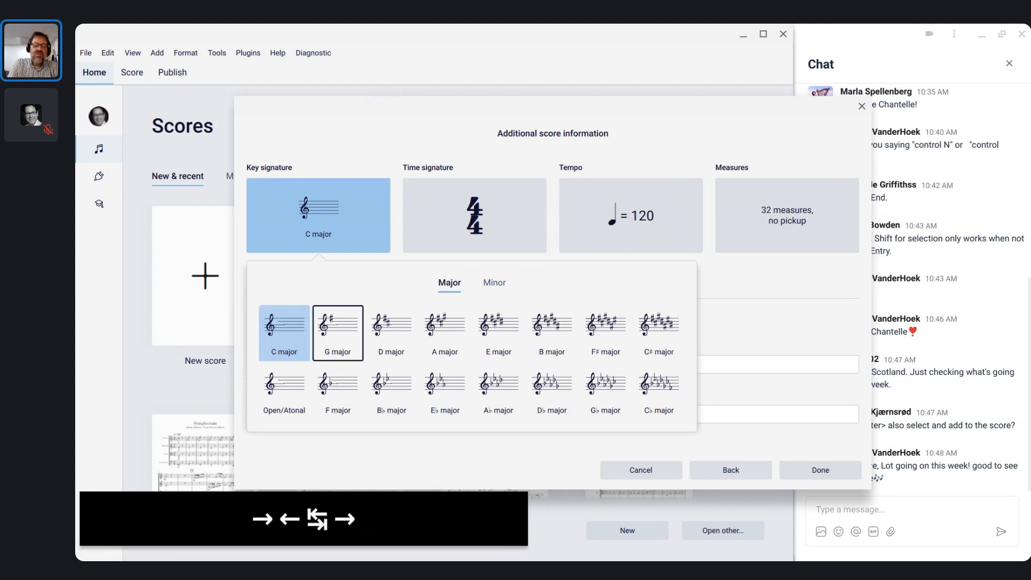
pyautogui.press('space')
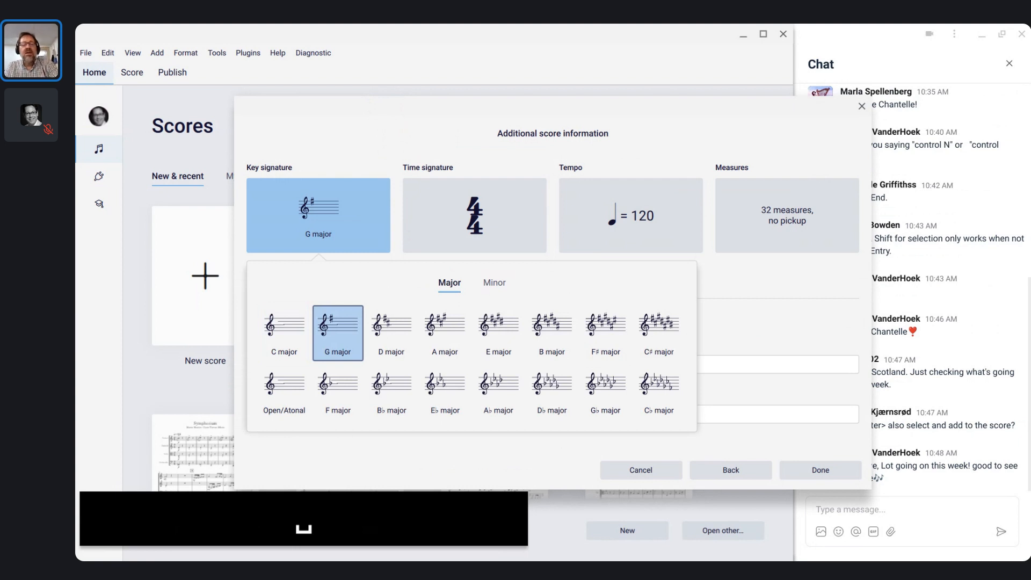
pyautogui.press('Escape')
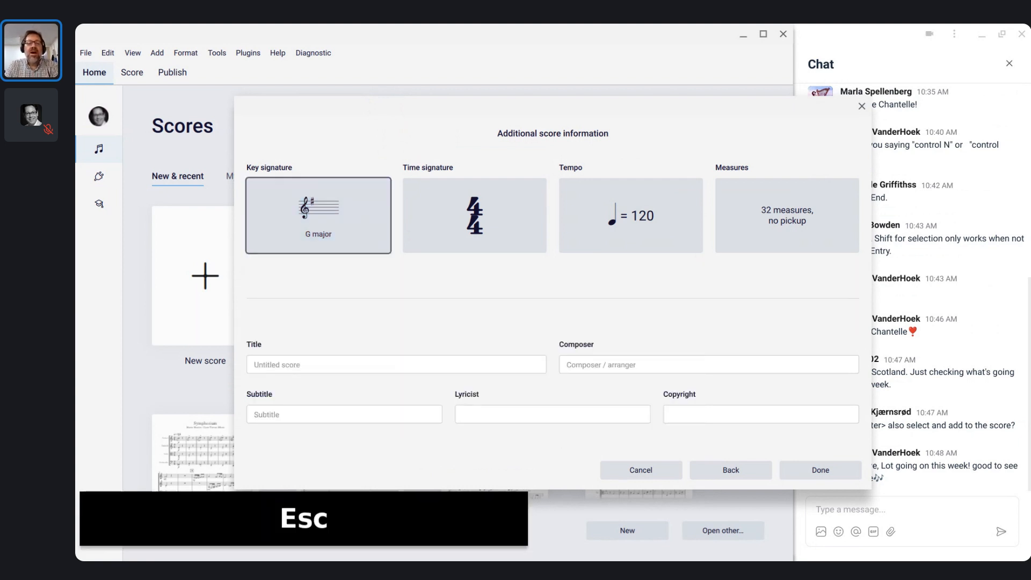
# Leave the time signature at 4/4 and move on to the tempo setting
pyautogui.press('Right')
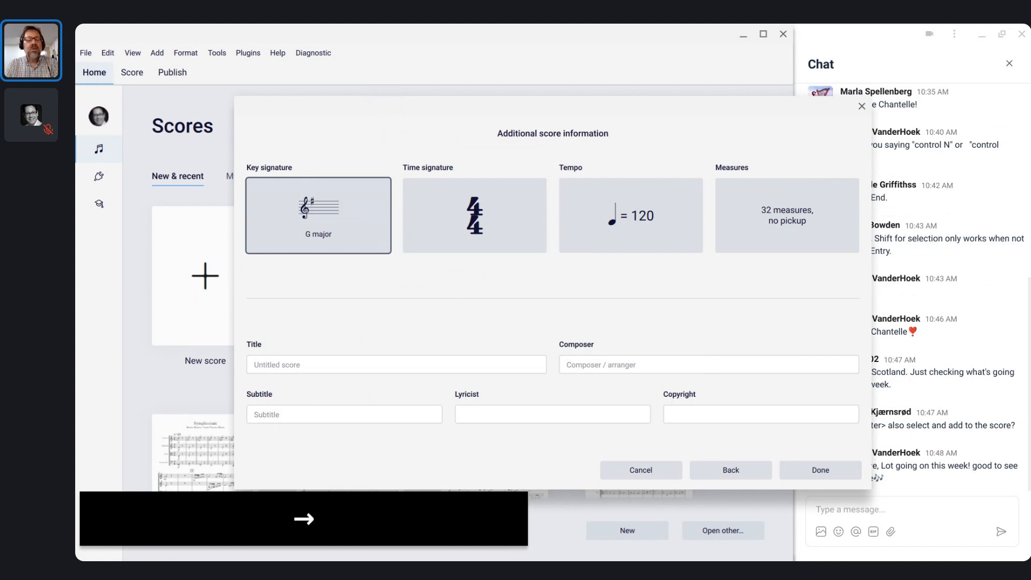
pyautogui.press('Tab')
pyautogui.press('Tab')
pyautogui.press('Tab')
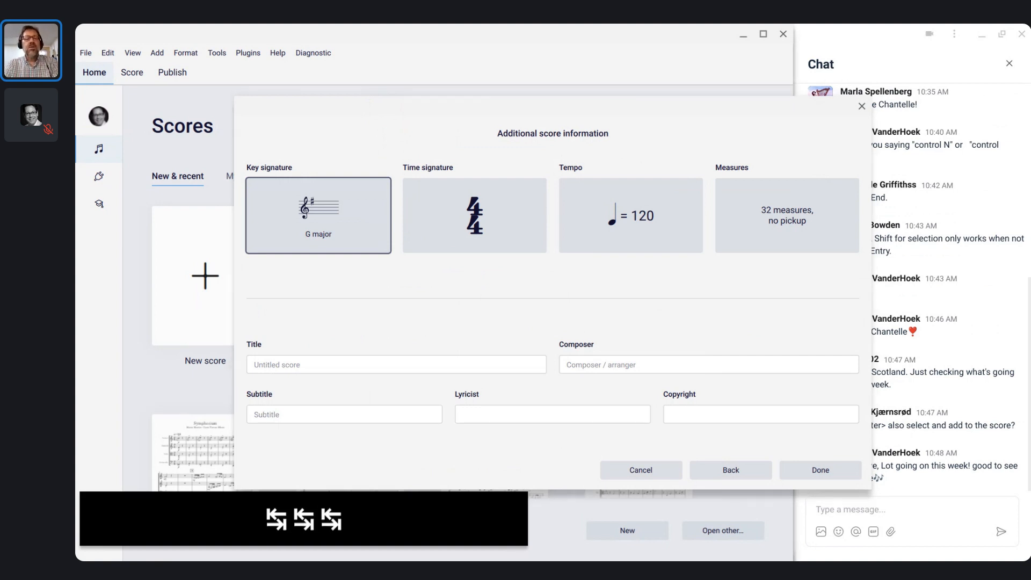
pyautogui.press('Tab')
pyautogui.hotkey('shift', 'Tab')
pyautogui.press('Right')
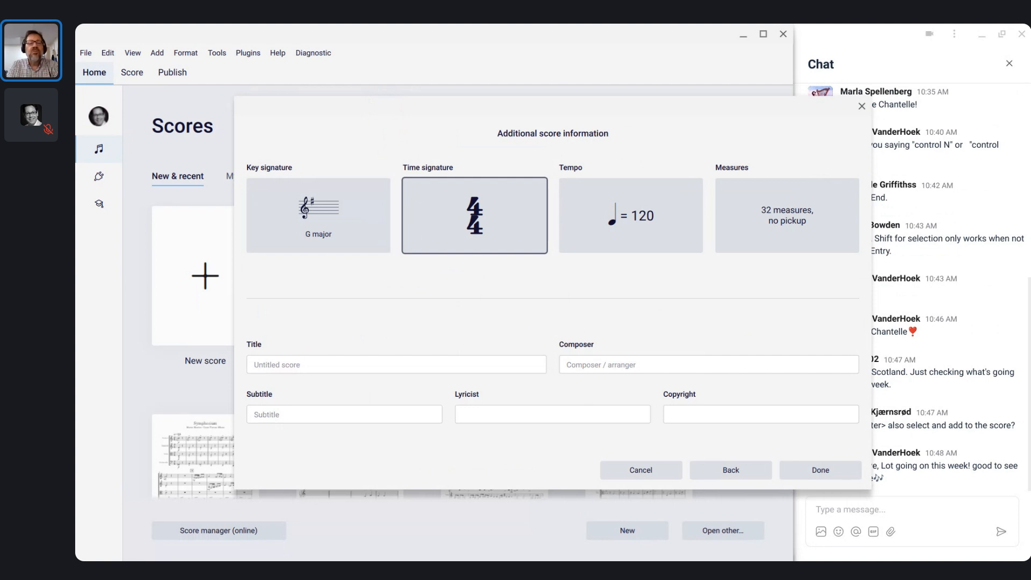
pyautogui.press('Right')
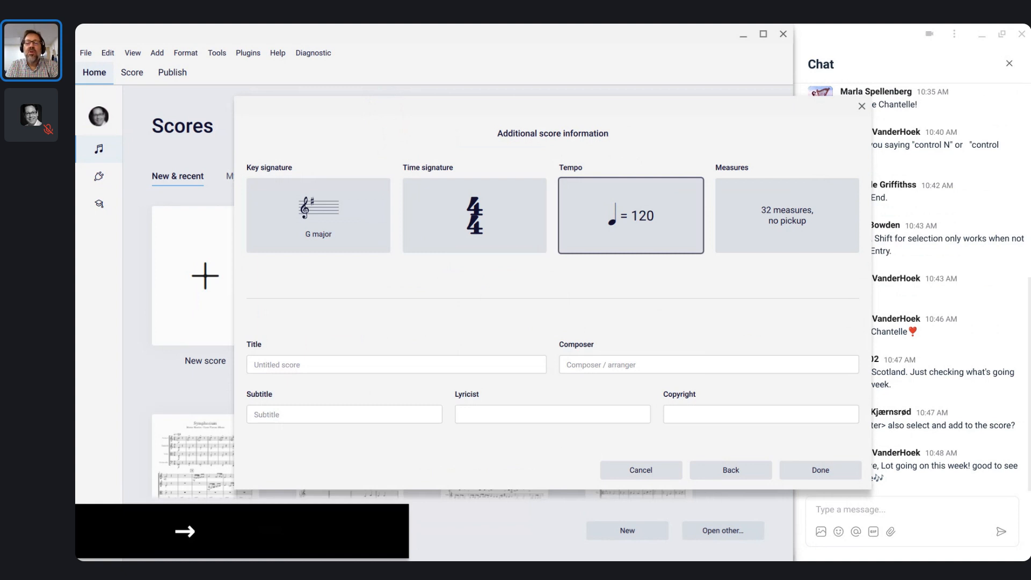
# Bring up the Hot Cross Buns PDF in the Gallery viewer for reference and return to the new score dialog in MuseScore
pyautogui.hotkey('alt', 'Tab')
pyautogui.hotkey('alt', 'Tab')
pyautogui.hotkey('alt', 'Tab')
pyautogui.hotkey('alt', 'Tab')
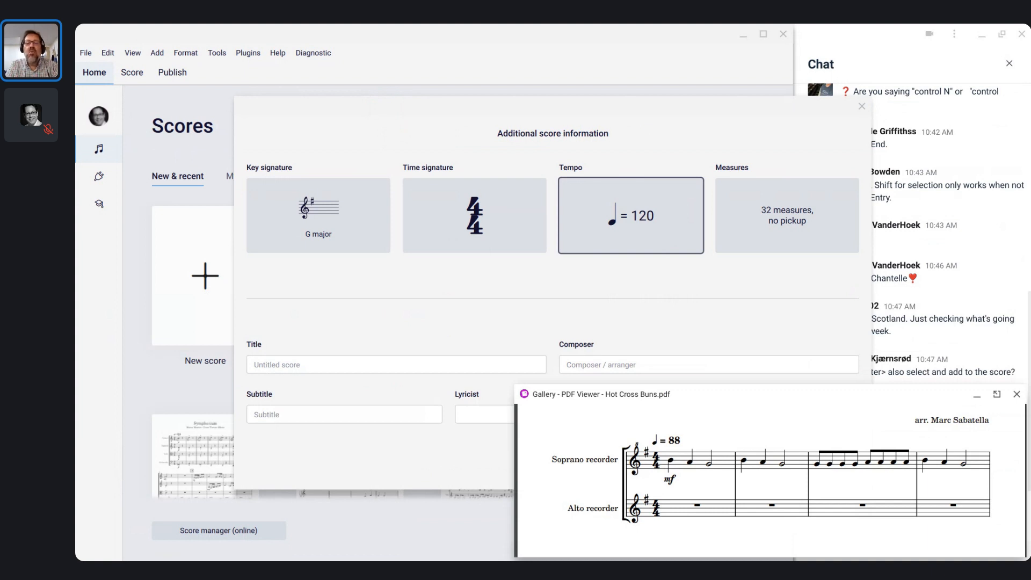
pyautogui.hotkey('alt', 'Tab')
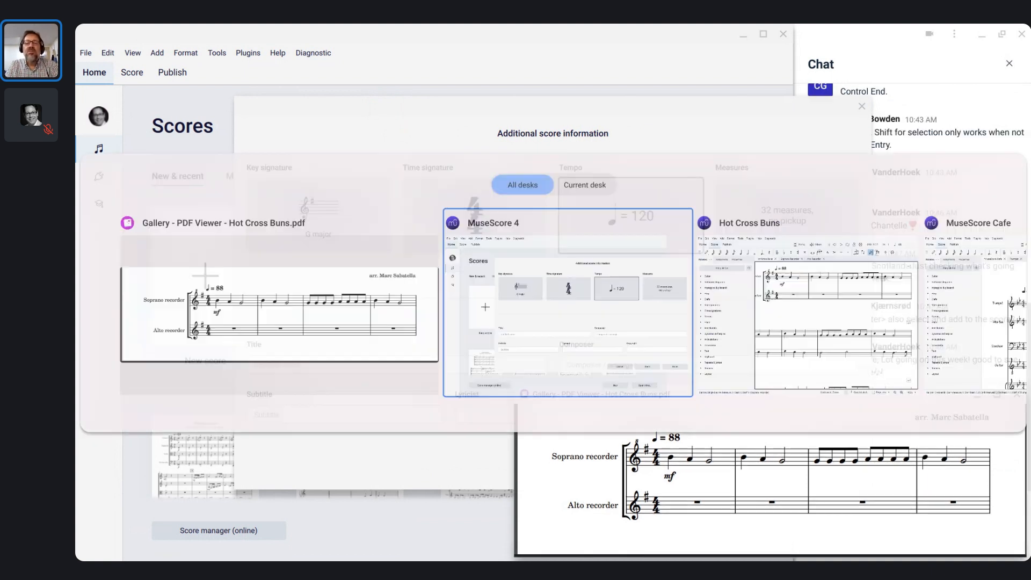
pyautogui.press('space')
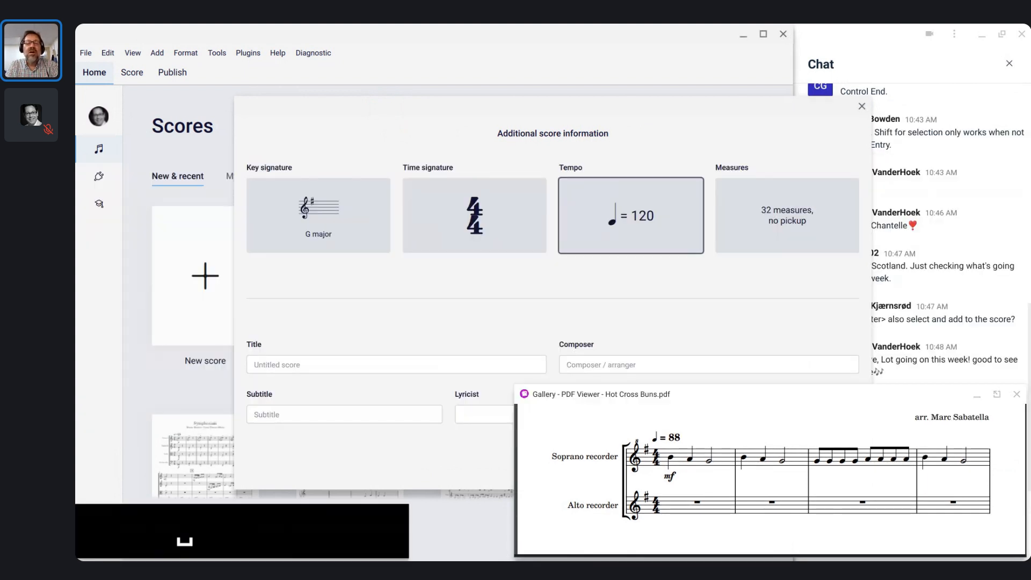
pyautogui.hotkey('alt', 'Tab')
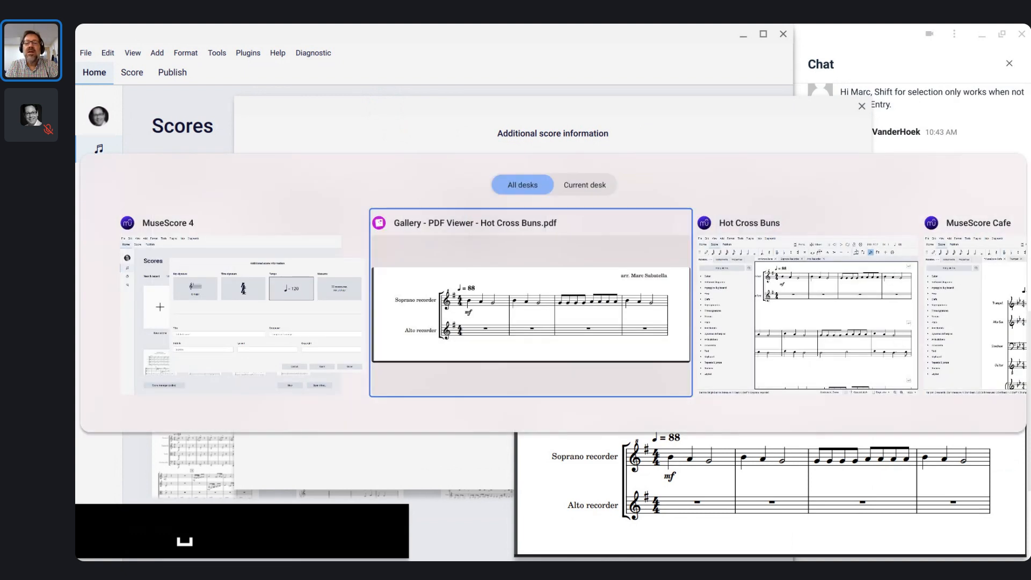
pyautogui.hotkey('alt', 'shift', 'Tab')
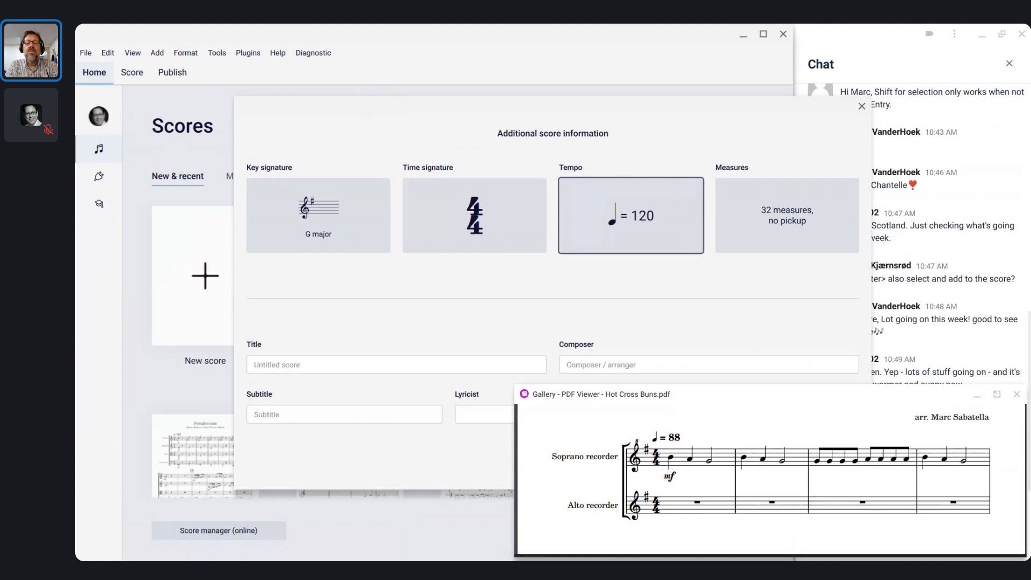
# Turn on the tempo marking for the new score, with the quarter note as its beat unit
pyautogui.click(421, 63)
pyautogui.click(610, 227)
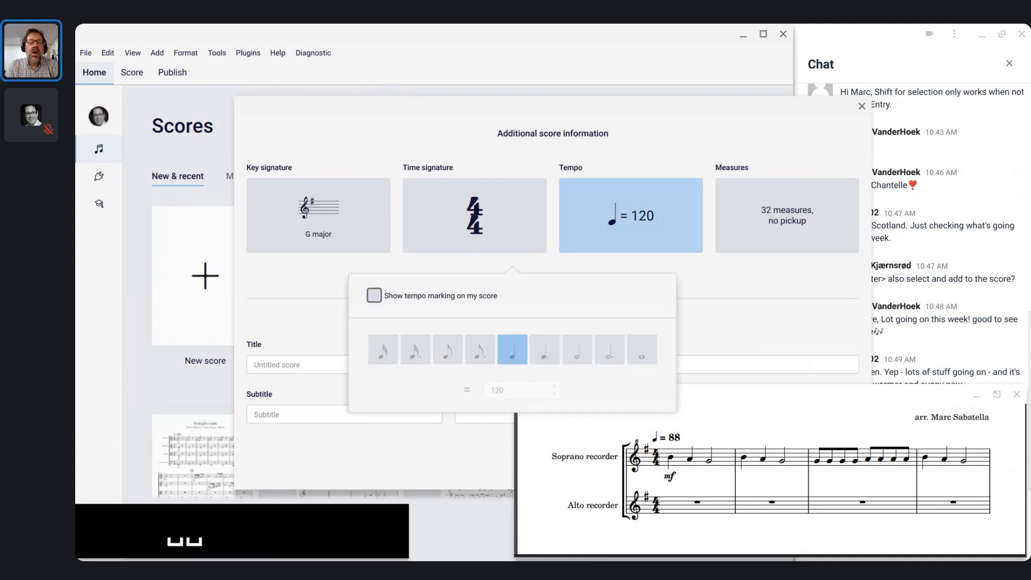
pyautogui.click(374, 295)
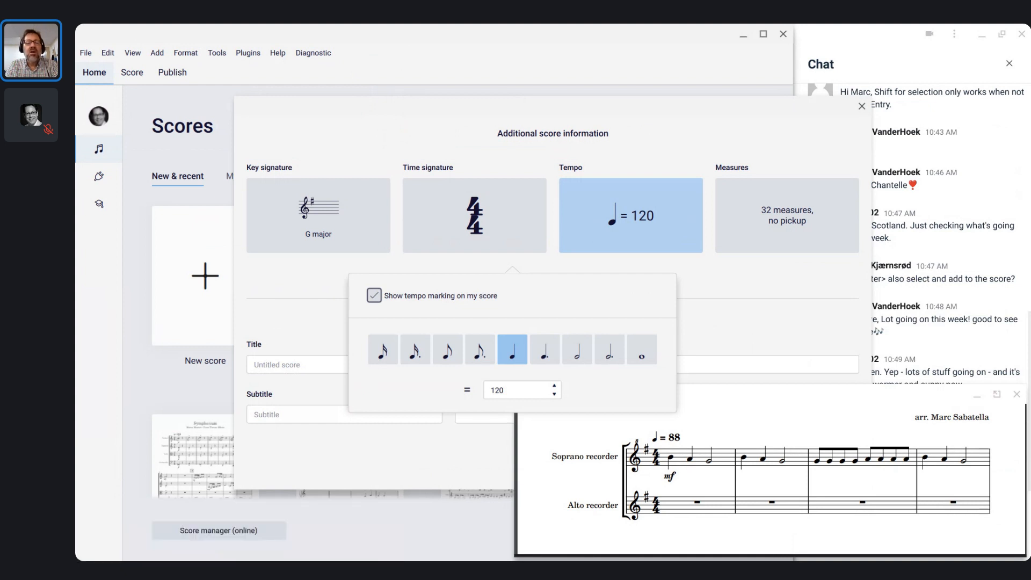
pyautogui.press('Tab')
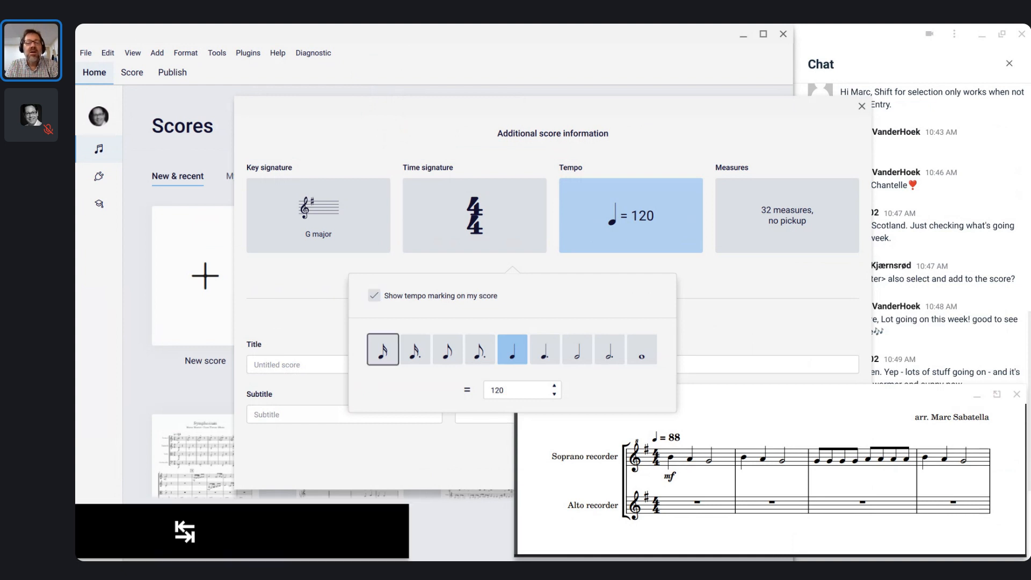
pyautogui.press('Right')
pyautogui.press('Right')
pyautogui.press('Right')
pyautogui.press('Right')
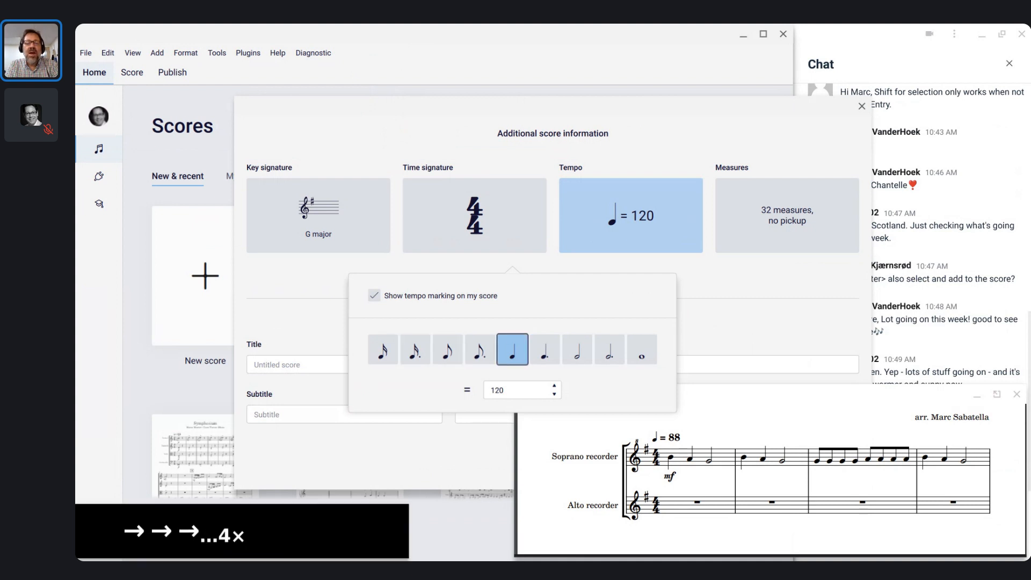
# Set the quarter-note tempo to 88 and close the tempo settings
pyautogui.press('Tab')
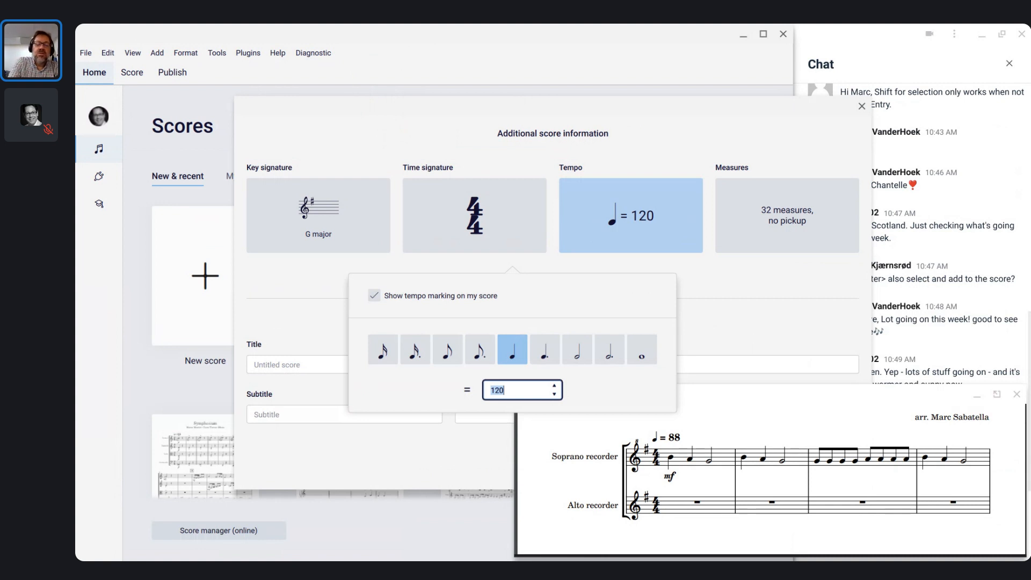
pyautogui.write('88')
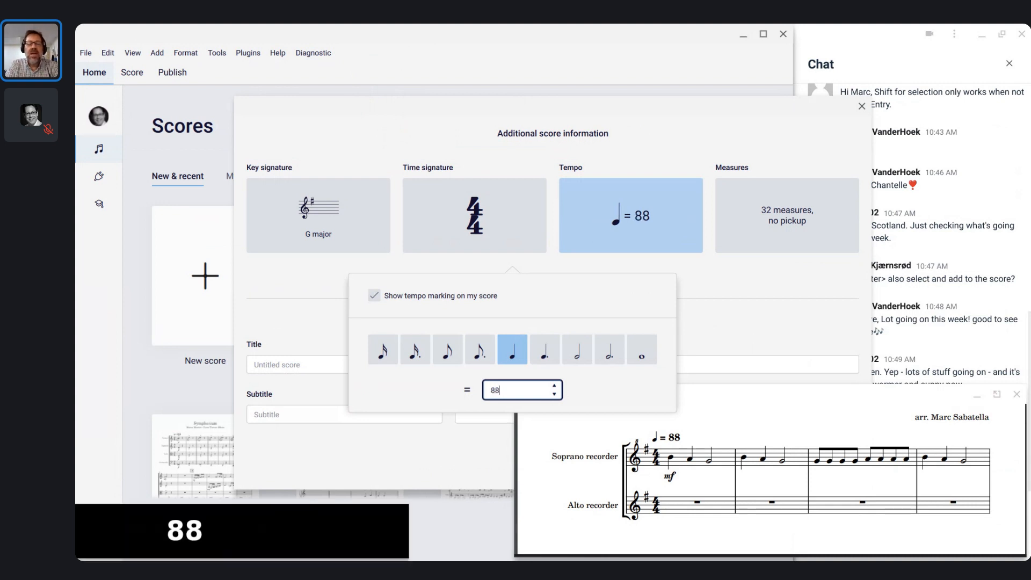
pyautogui.press('Tab')
pyautogui.press('Escape')
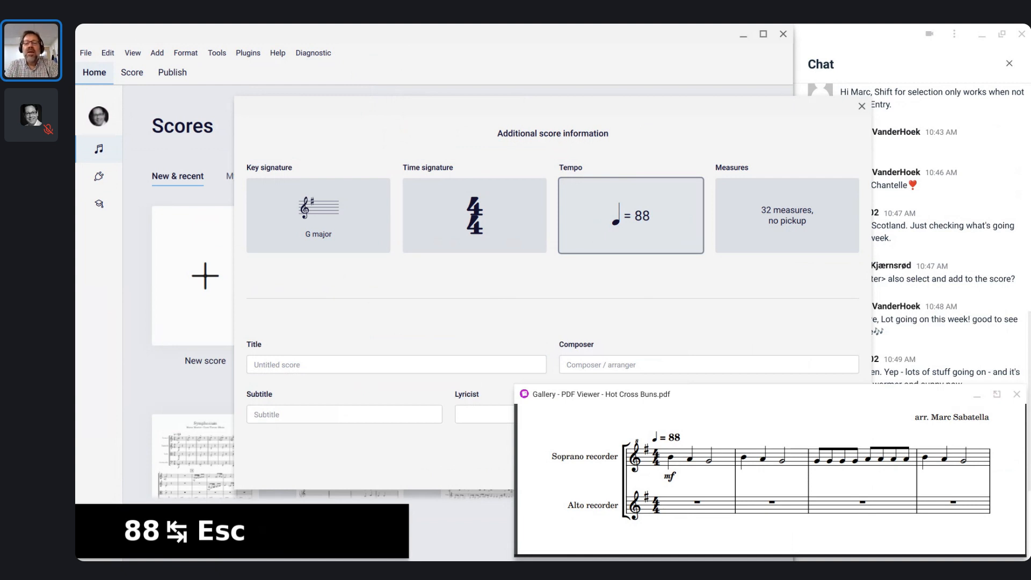
# Move on to the measures setting, and reposition the PDF and the new score dialog clear of the chat and the Done button
pyautogui.press('Tab')
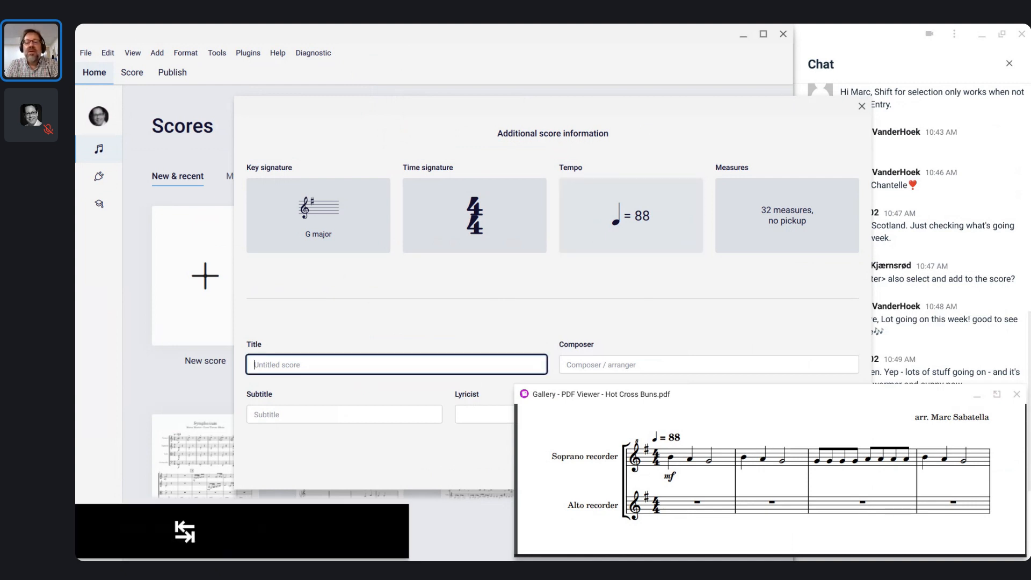
pyautogui.hotkey('shift', 'Tab')
pyautogui.press('Right')
pyautogui.press('Right')
pyautogui.press('Right')
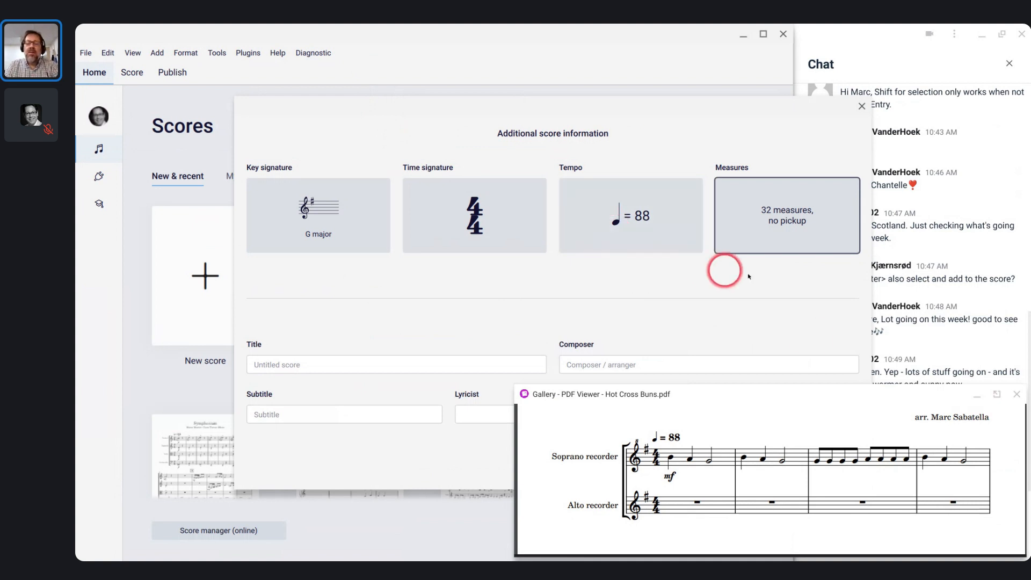
pyautogui.moveTo(812, 400); pyautogui.dragTo(376, 400)
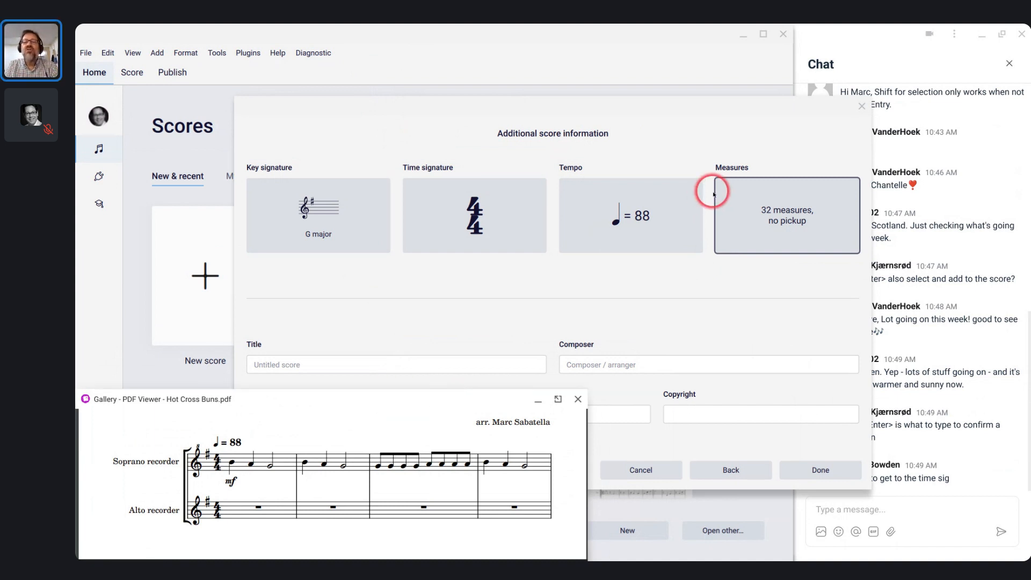
pyautogui.moveTo(709, 102); pyautogui.dragTo(648, 86)
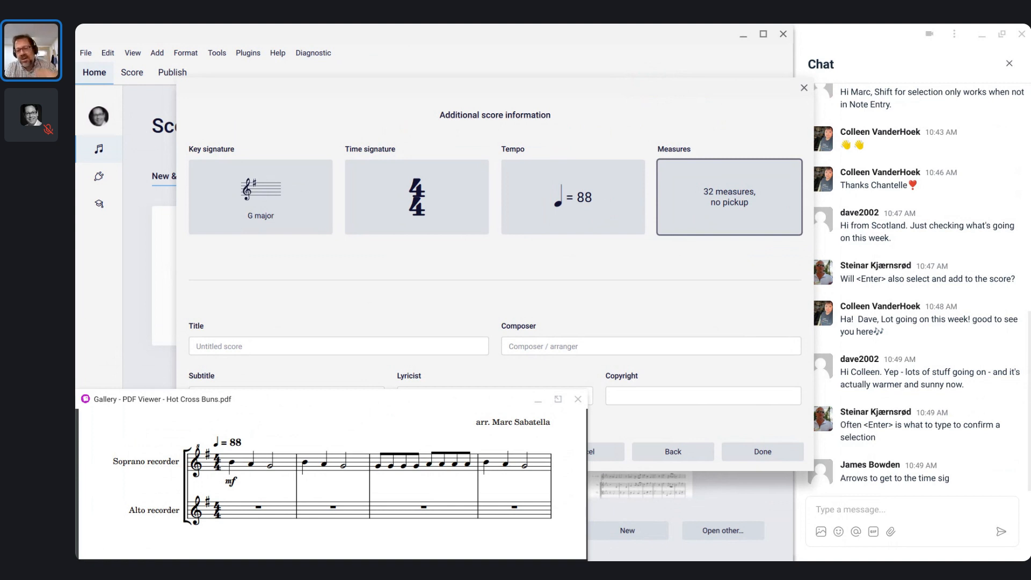
# Step back and forth through the key signature, time signature, tempo and measures settings without opening any of them
pyautogui.press('Left')
pyautogui.press('Left')
pyautogui.press('Left')
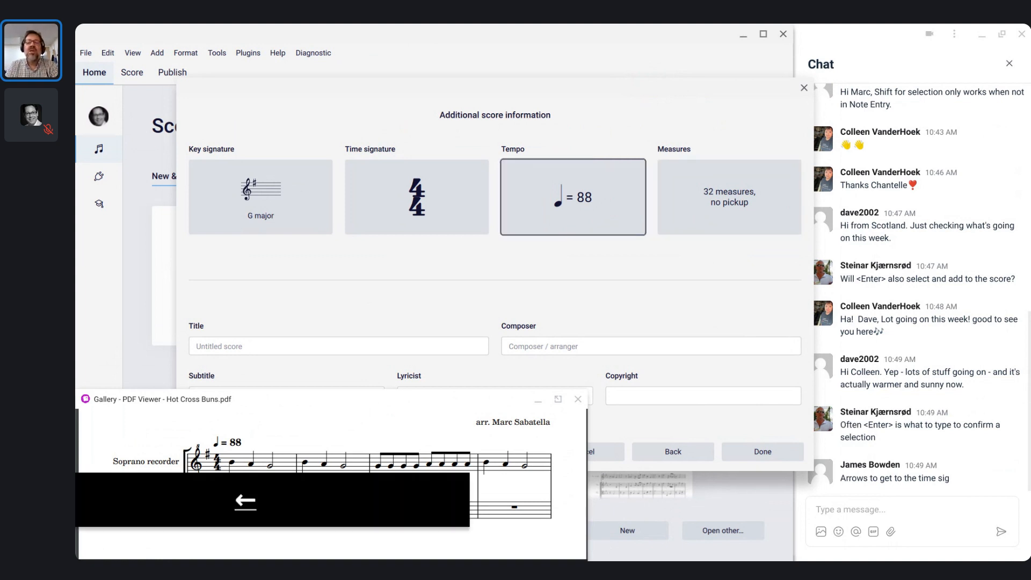
pyautogui.press('Right')
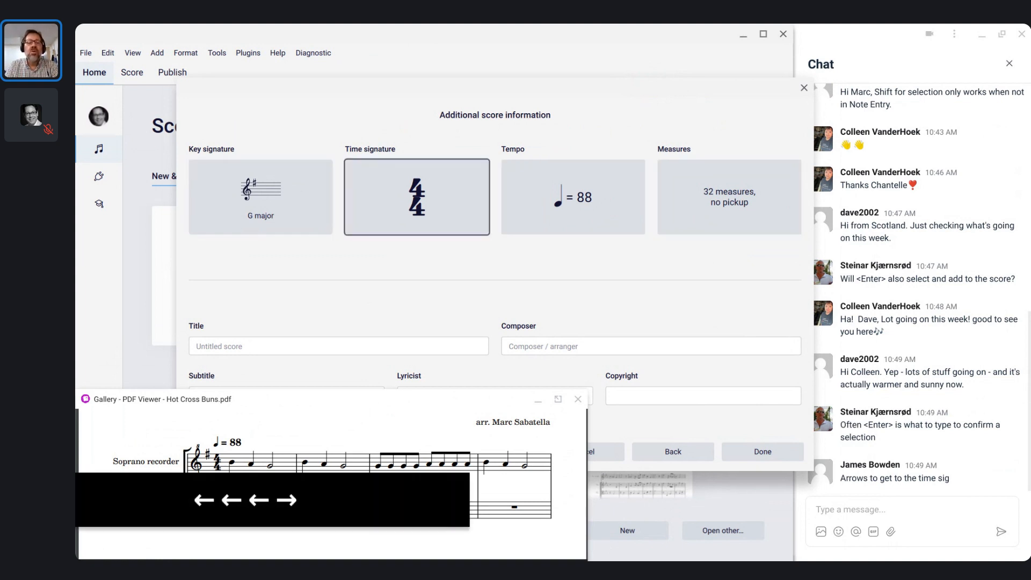
pyautogui.press('Left')
pyautogui.press('Right')
pyautogui.press('Right')
pyautogui.press('Right')
pyautogui.press('Right')
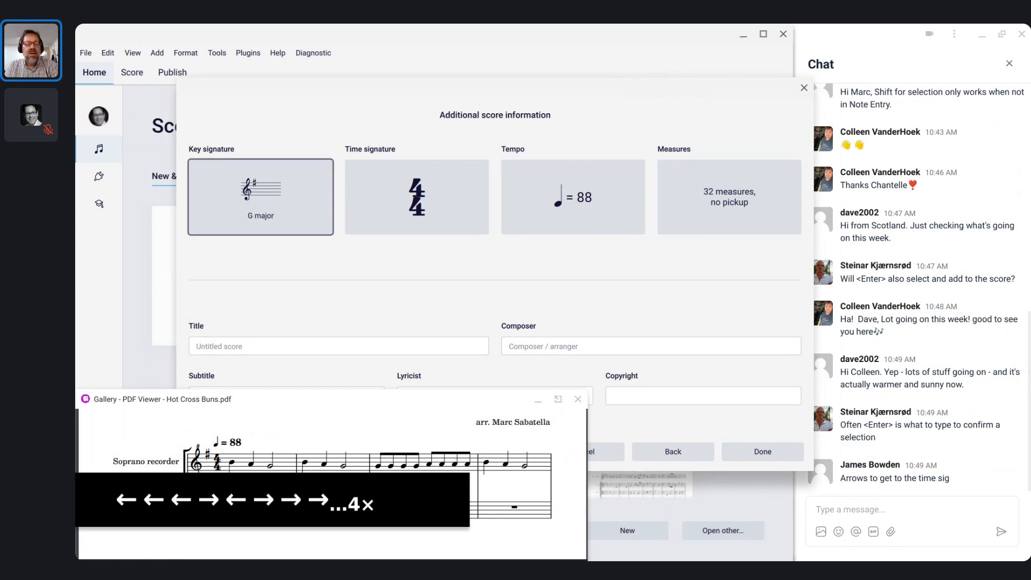
# Enter Hot Cross Buns as the title of the new score
pyautogui.press('Tab')
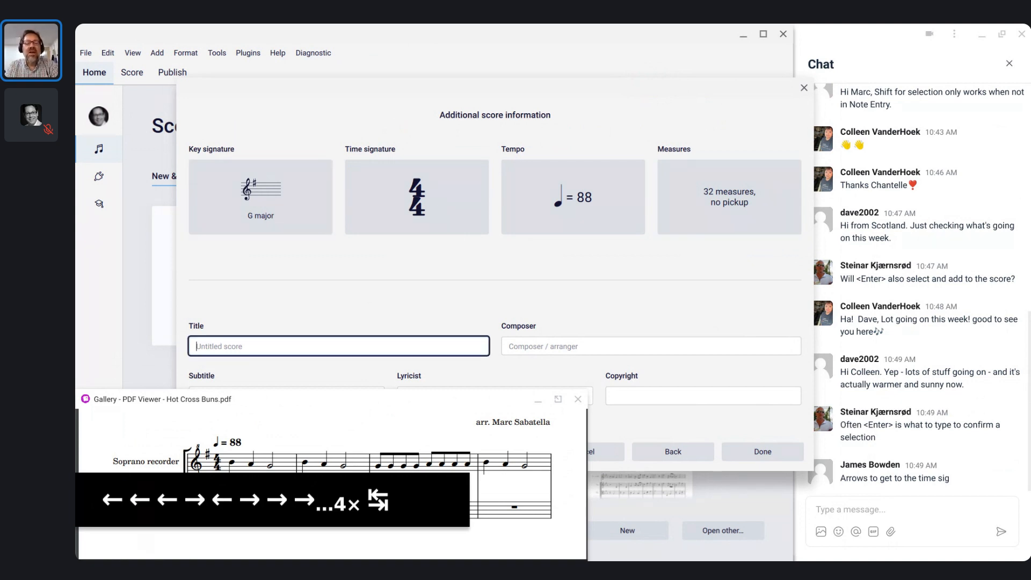
pyautogui.write('Hot')
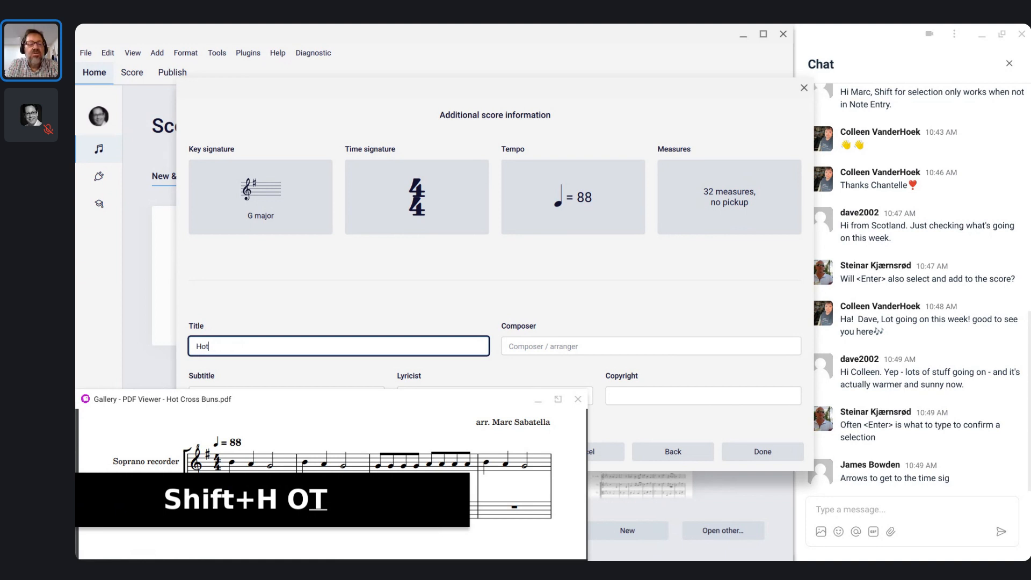
pyautogui.write(' Cross B')
pyautogui.write('uns')
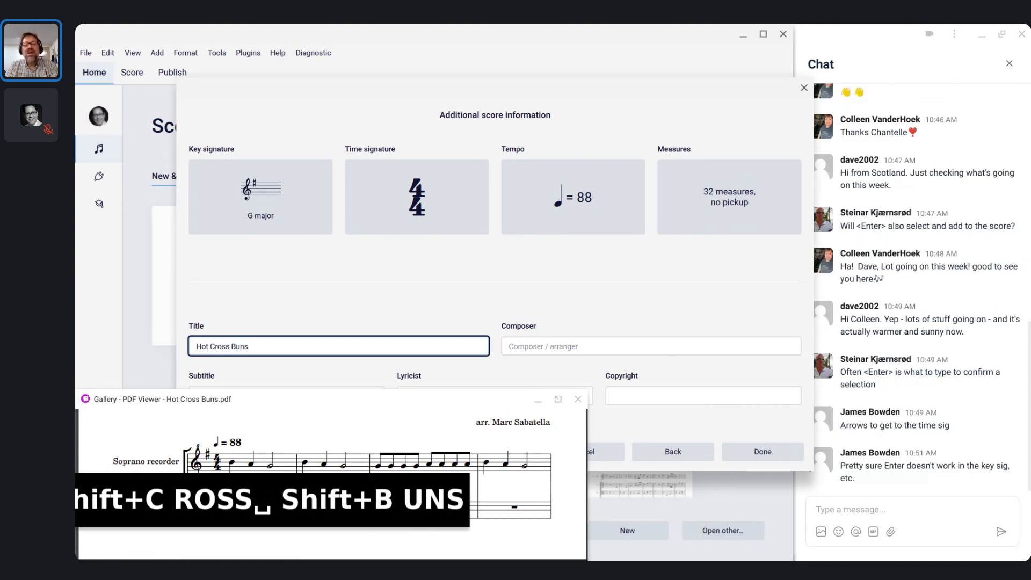
# Fill in the composer credit with "arr." followed by the arranger's full name
pyautogui.press('Tab')
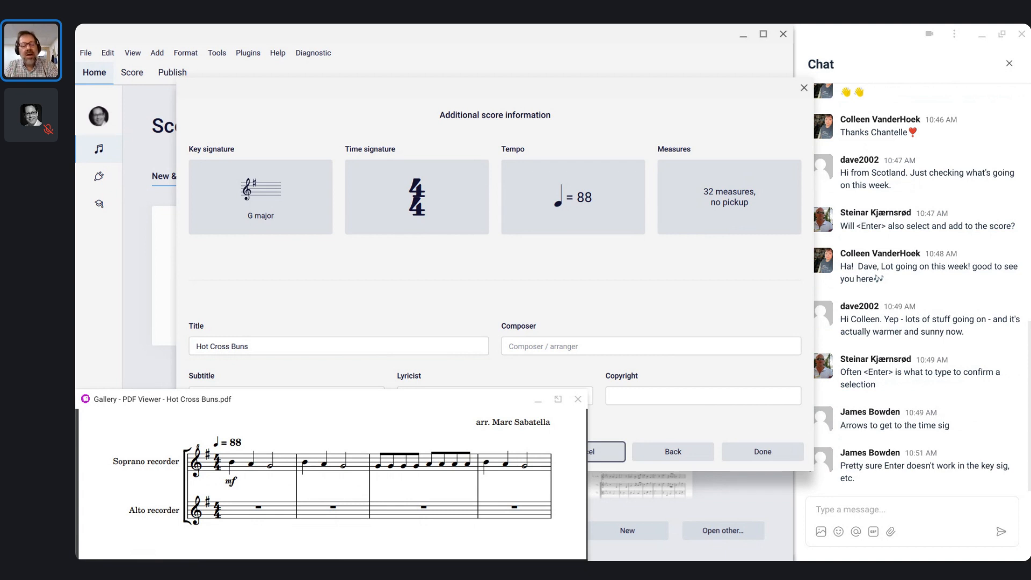
pyautogui.hotkey('shift', 'Tab')
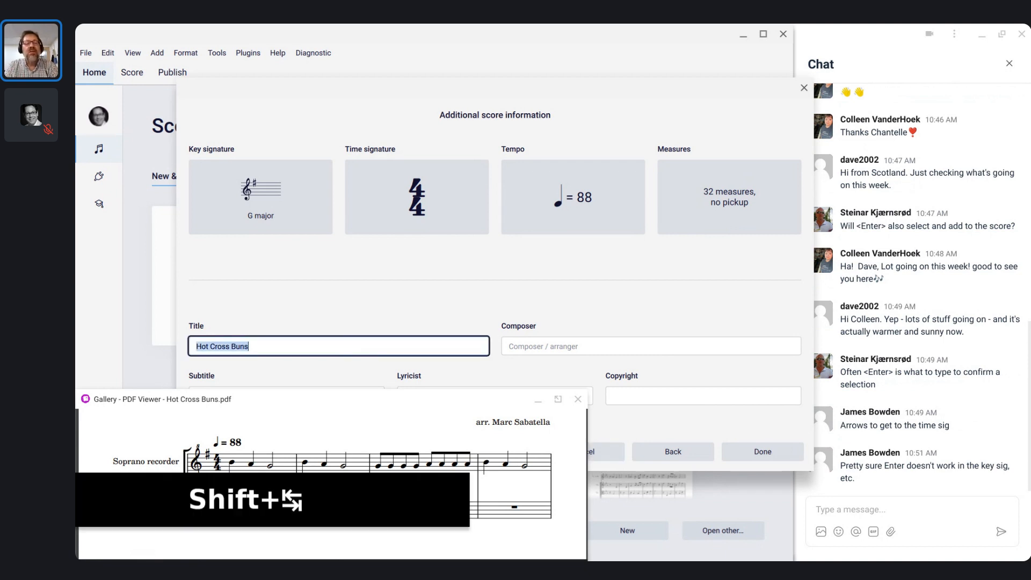
pyautogui.press('Down')
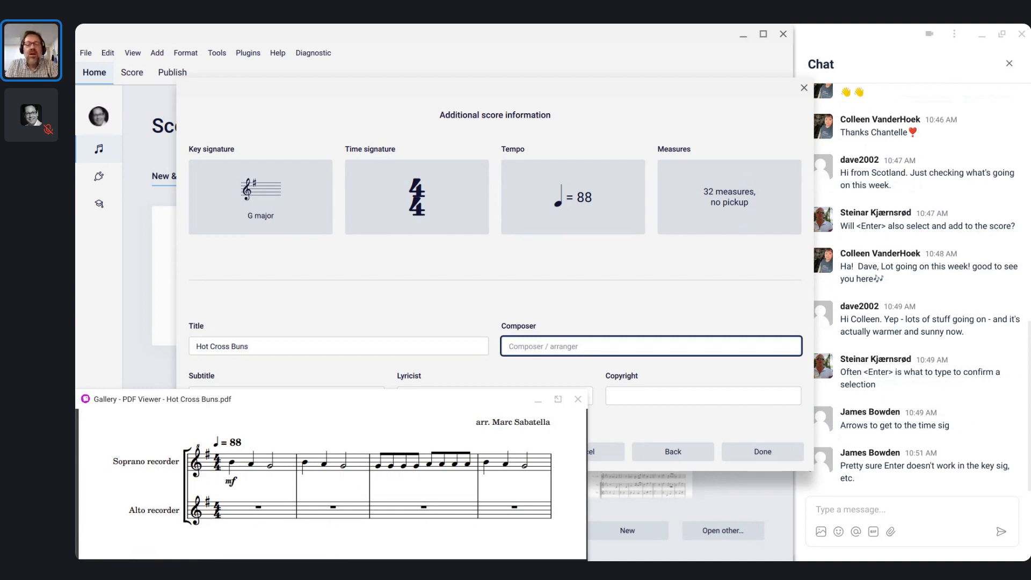
pyautogui.write('Mar')
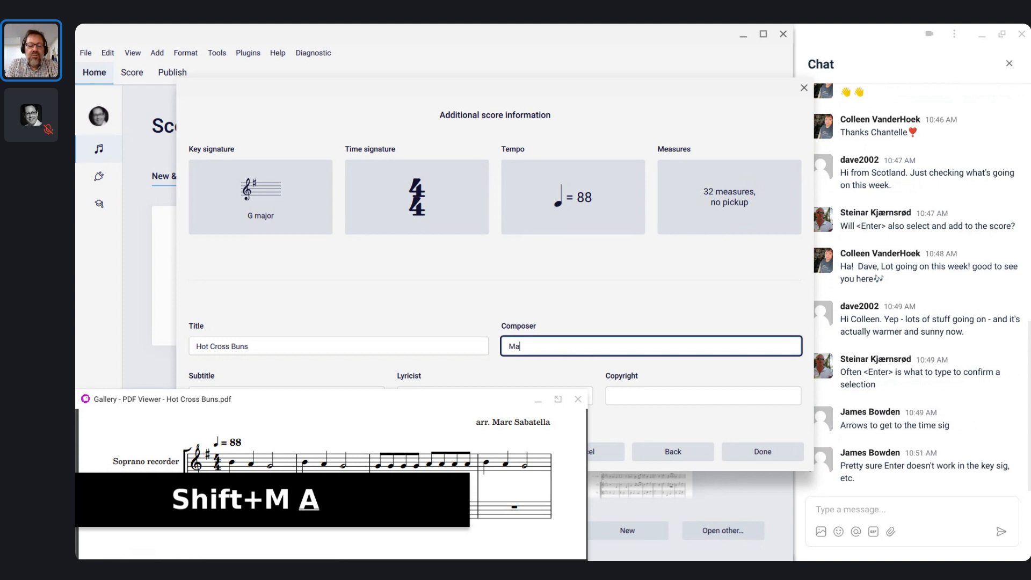
pyautogui.press('BackSpace')
pyautogui.press('BackSpace')
pyautogui.press('BackSpace')
pyautogui.press('BackSpace')
pyautogui.write('arr. ')
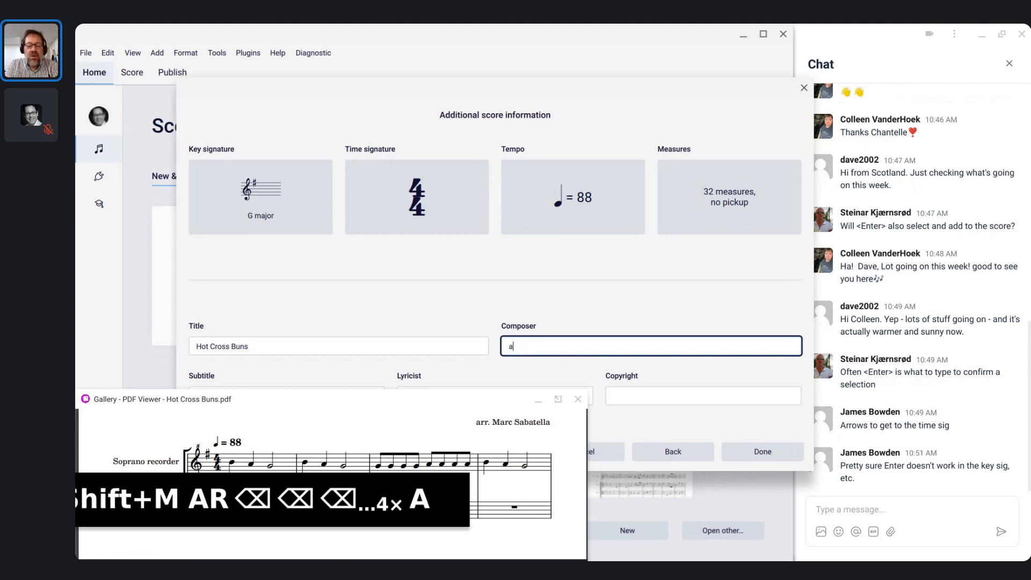
pyautogui.write('Ma')
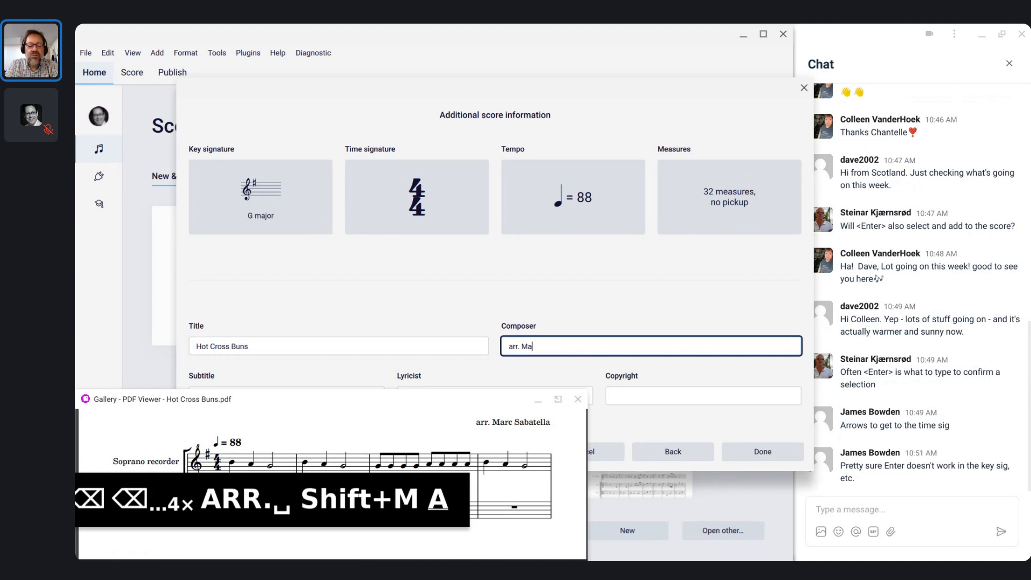
pyautogui.write('rc Sabatella')
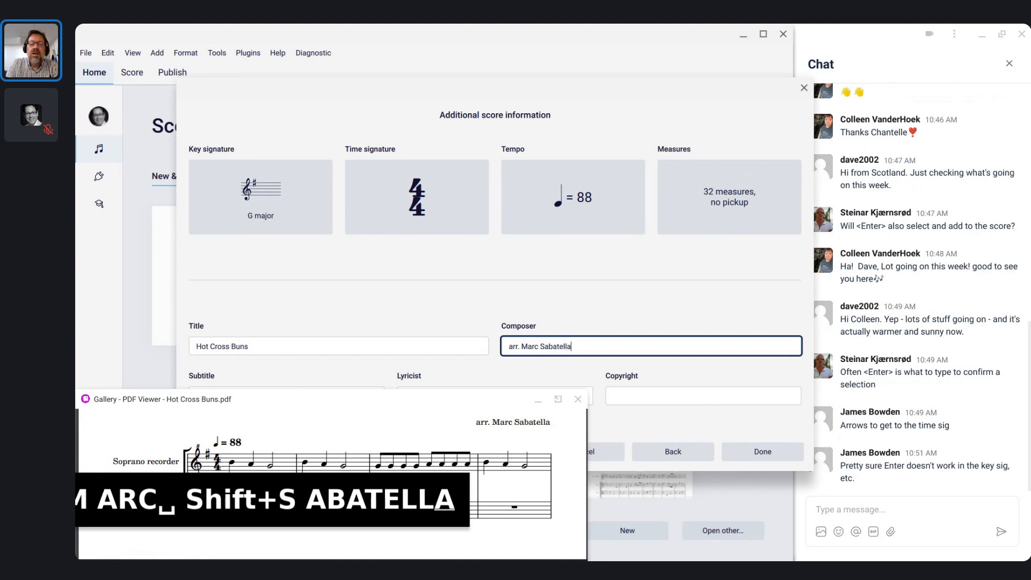
# Move on to the subtitle and lyricist fields, and reposition the reference PDF so it no longer covers them
pyautogui.press('Tab')
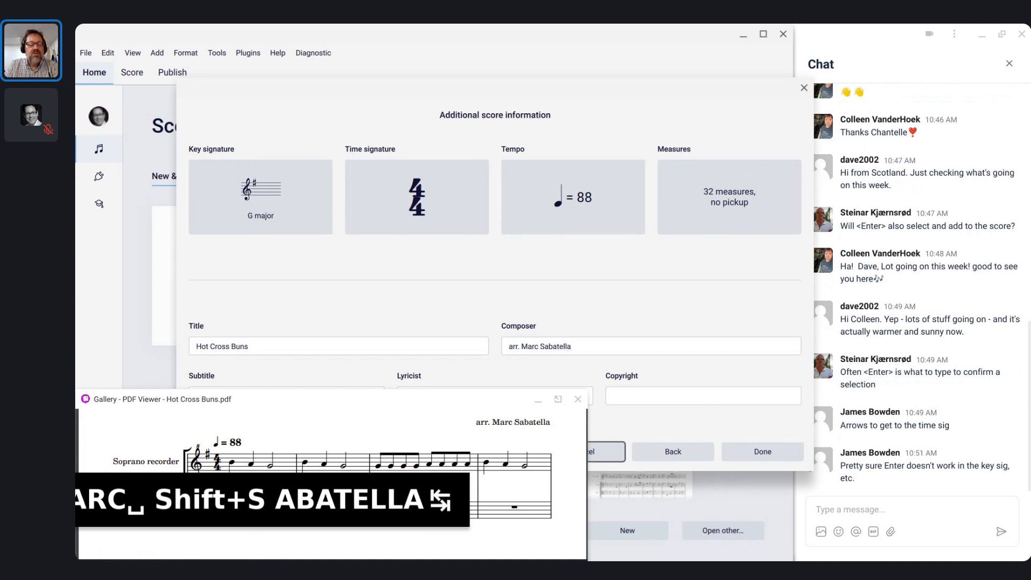
pyautogui.hotkey('shift', 'Tab')
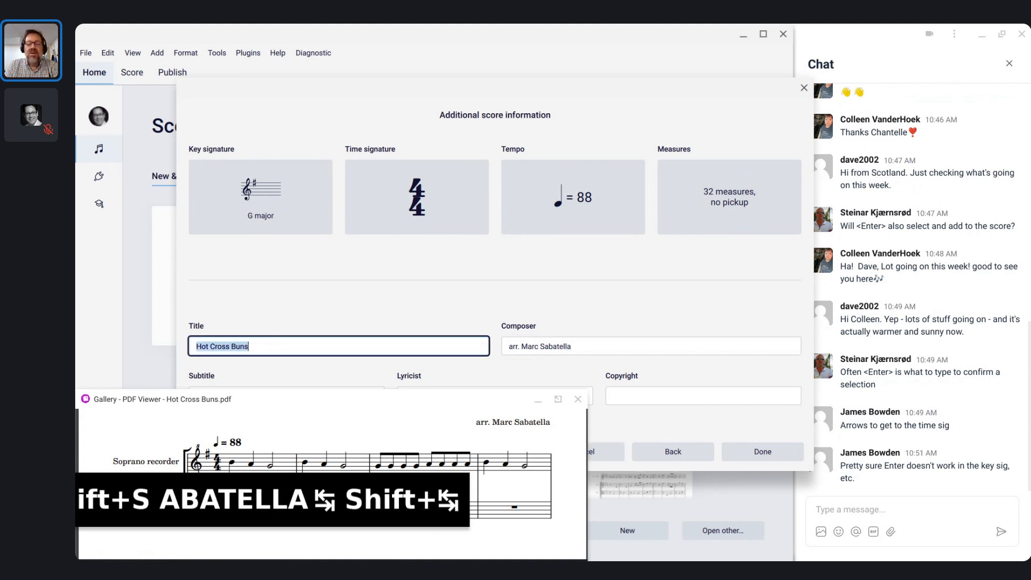
pyautogui.press('Down')
pyautogui.press('Down')
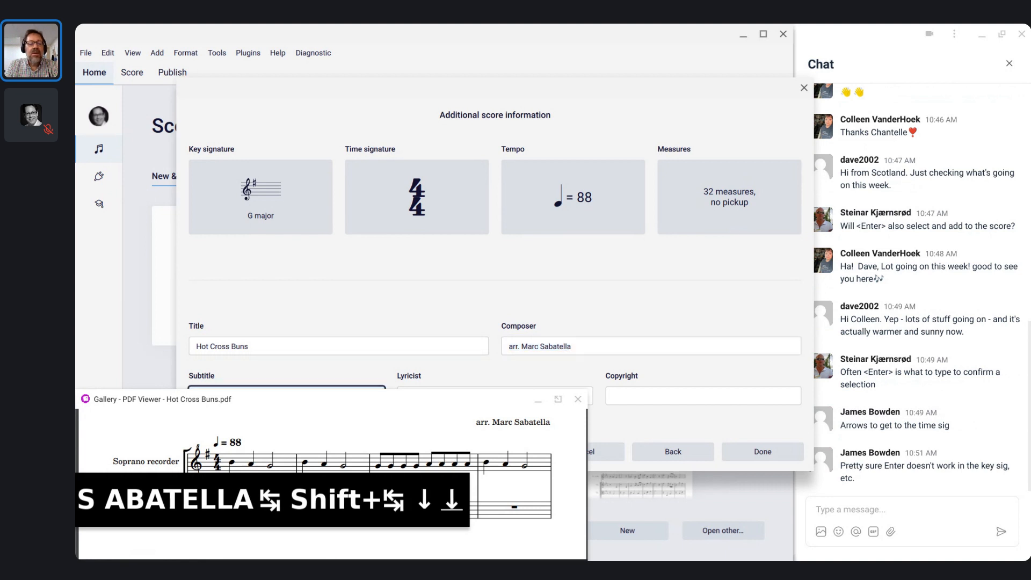
pyautogui.press('Down')
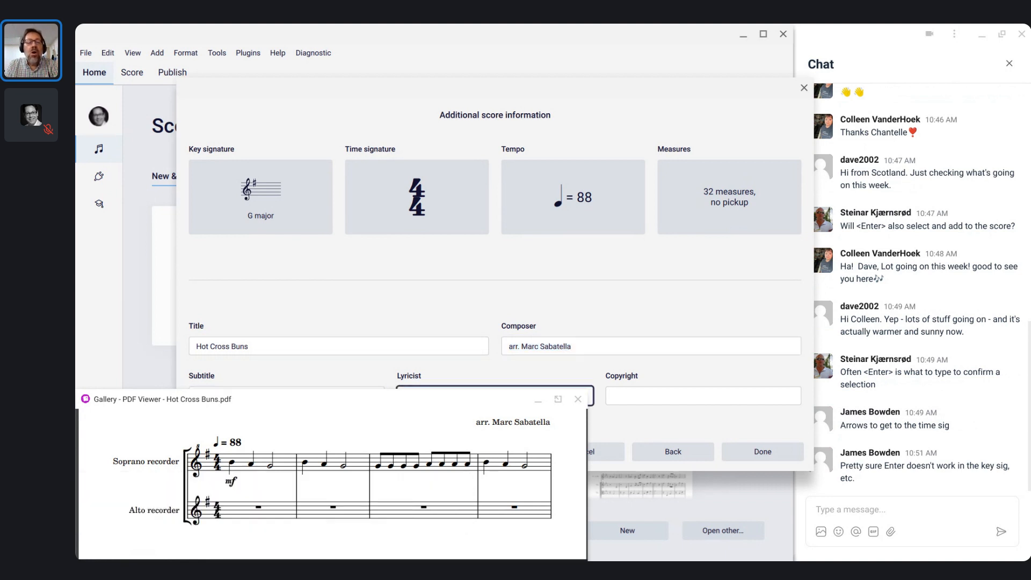
pyautogui.press('Up')
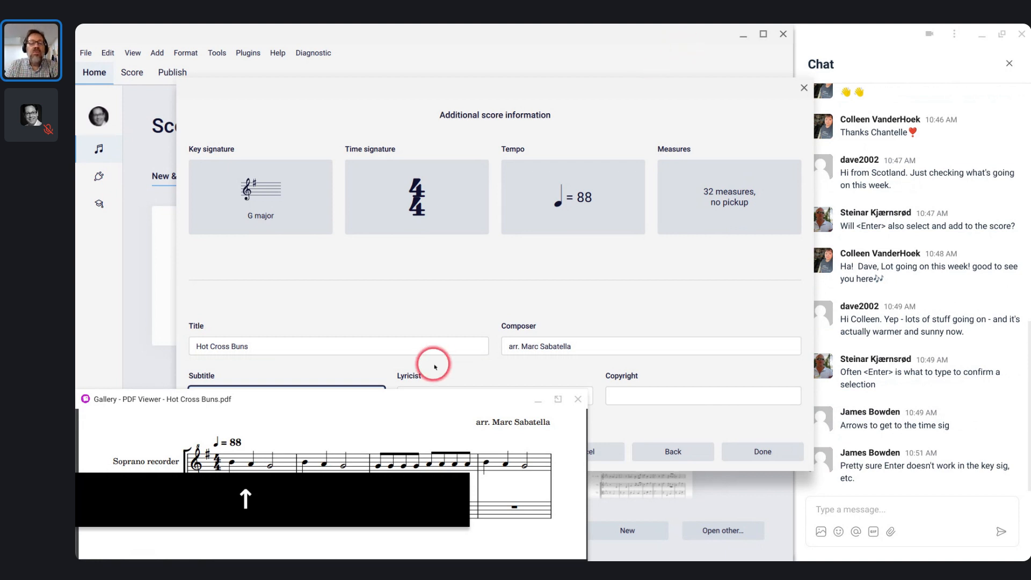
pyautogui.moveTo(421, 398); pyautogui.dragTo(418, 437)
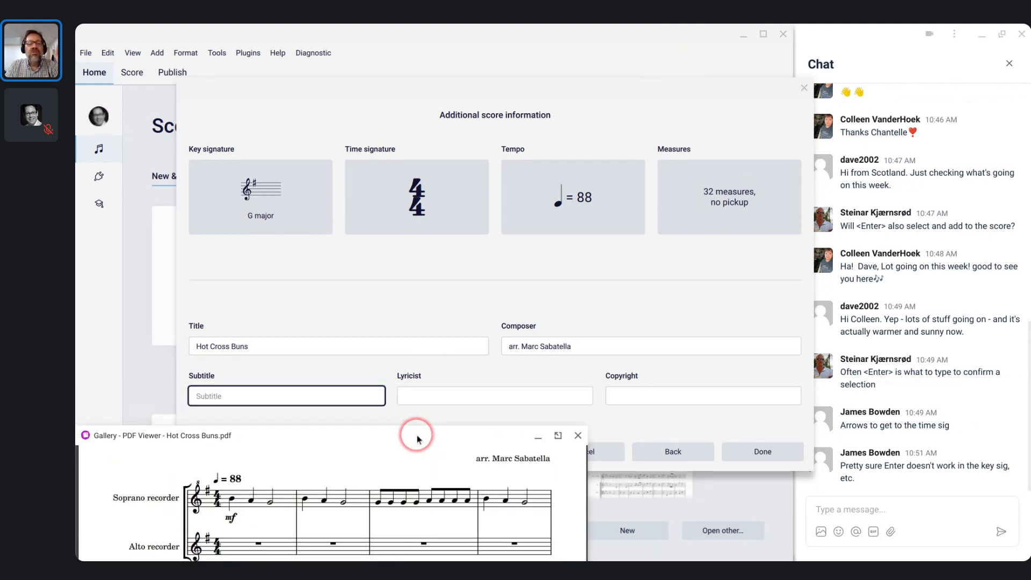
# Step through the subtitle, lyricist and copyright fields, trying an entry in the copyright field and erasing it
pyautogui.click(355, 400)
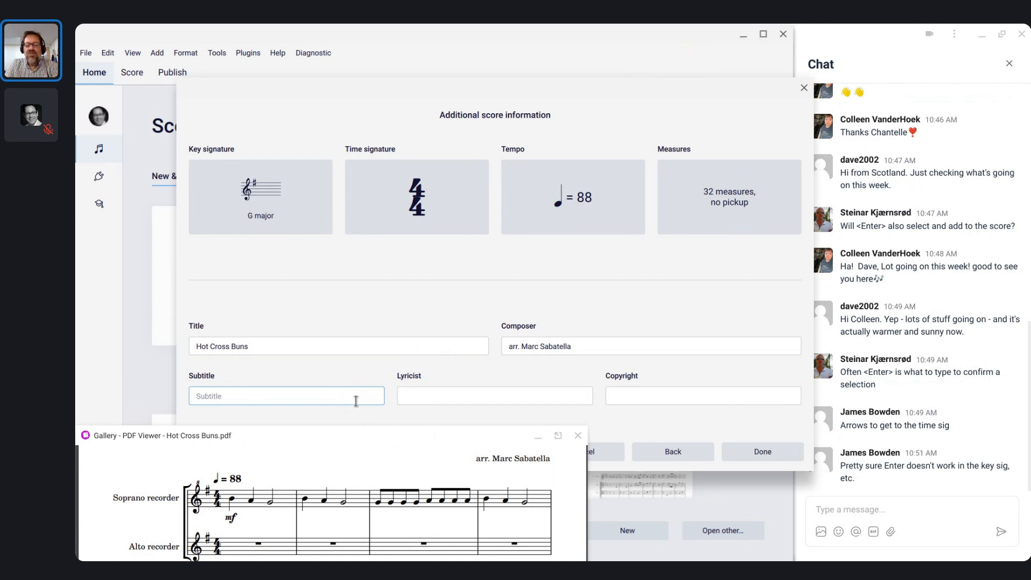
pyautogui.press('BackSpace')
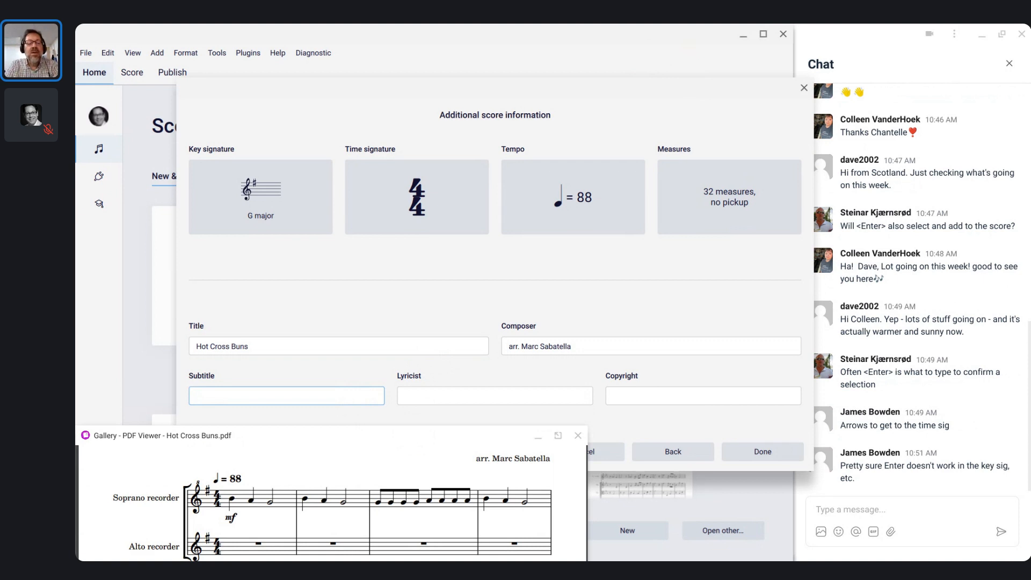
pyautogui.press('Down')
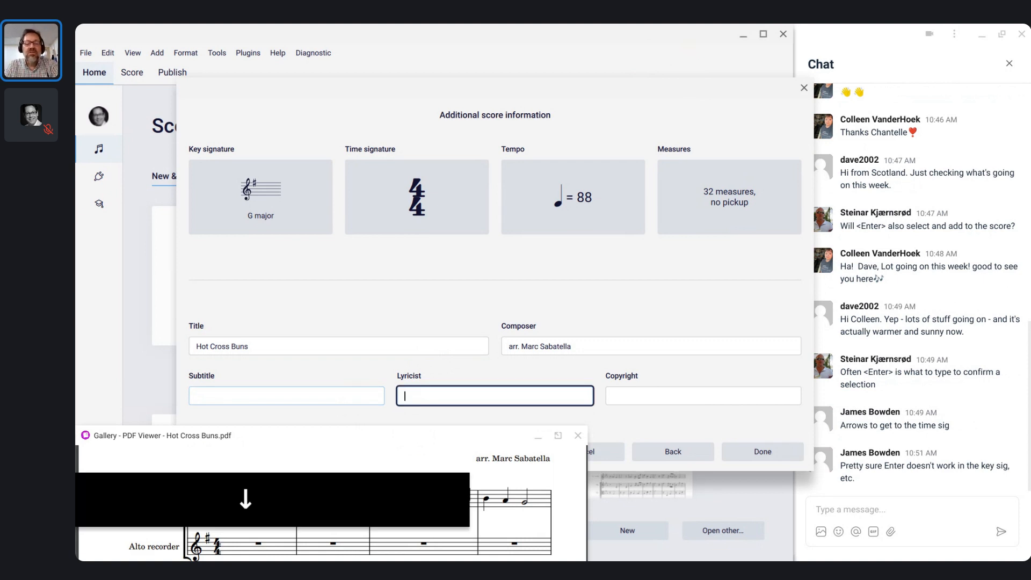
pyautogui.press('Down')
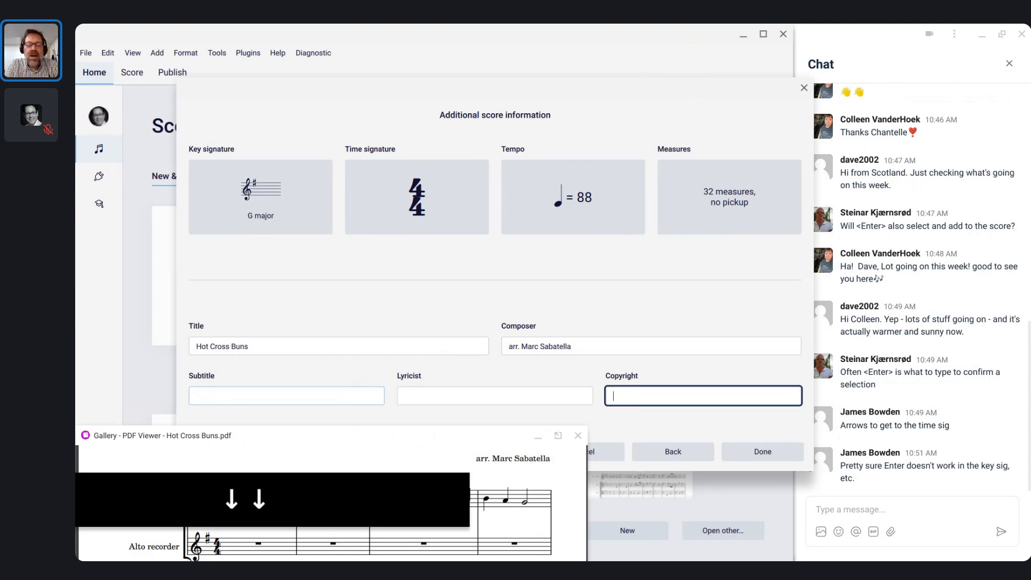
pyautogui.write('C')
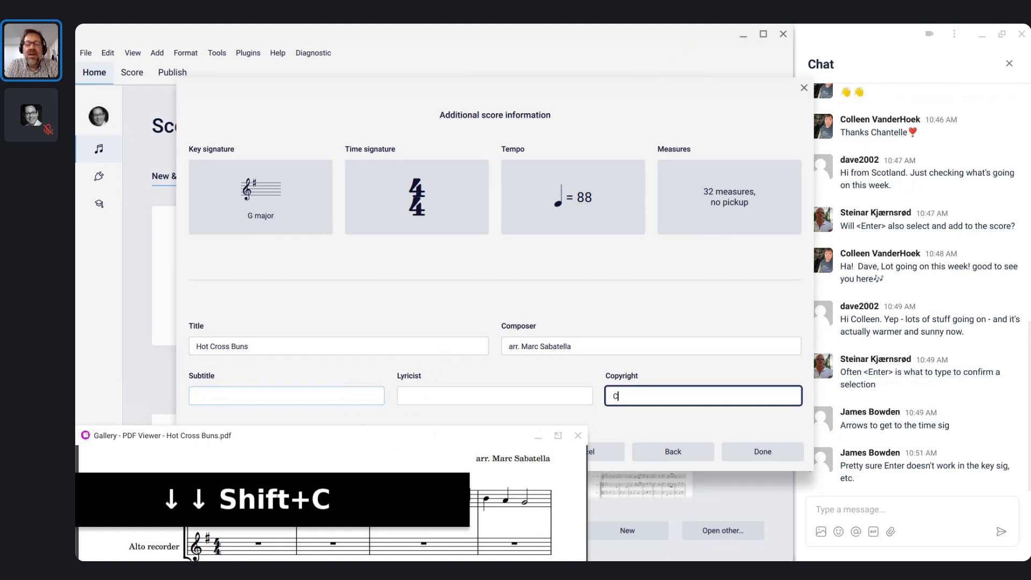
pyautogui.press('BackSpace')
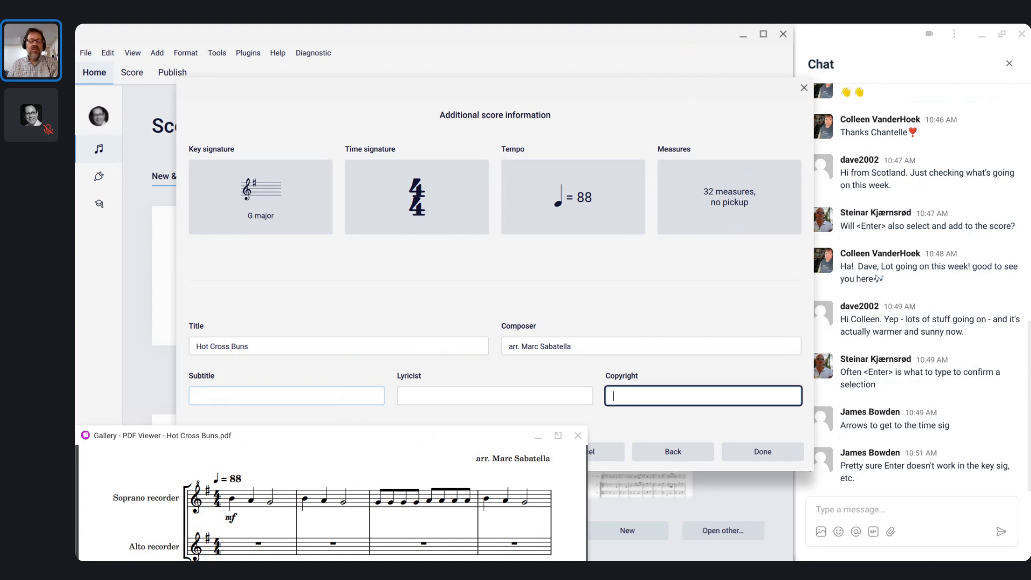
# Finish the setup to create the score, and move the reference PDF away from the first staves, over the chat
pyautogui.press('Tab')
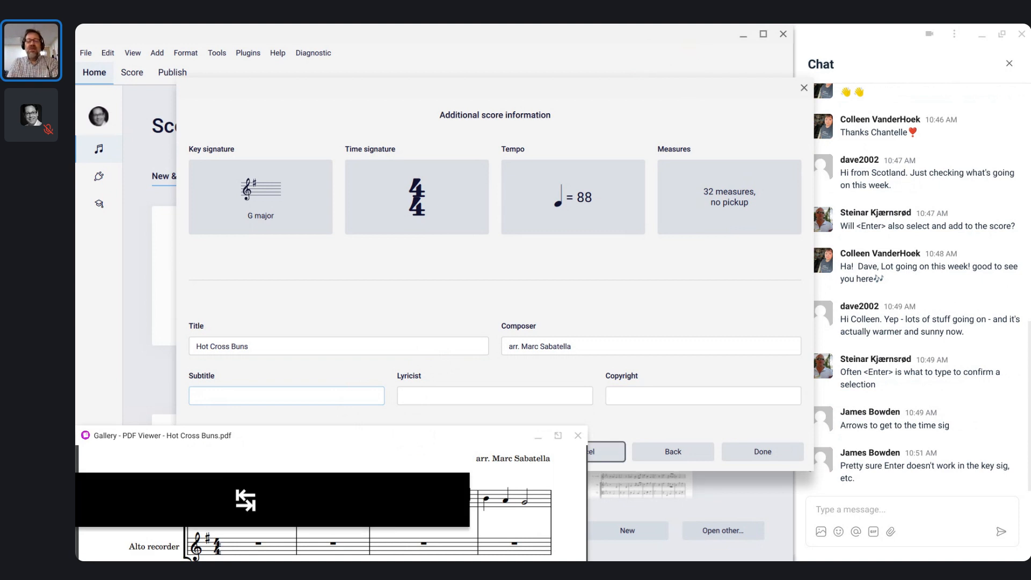
pyautogui.press('Right')
pyautogui.press('Right')
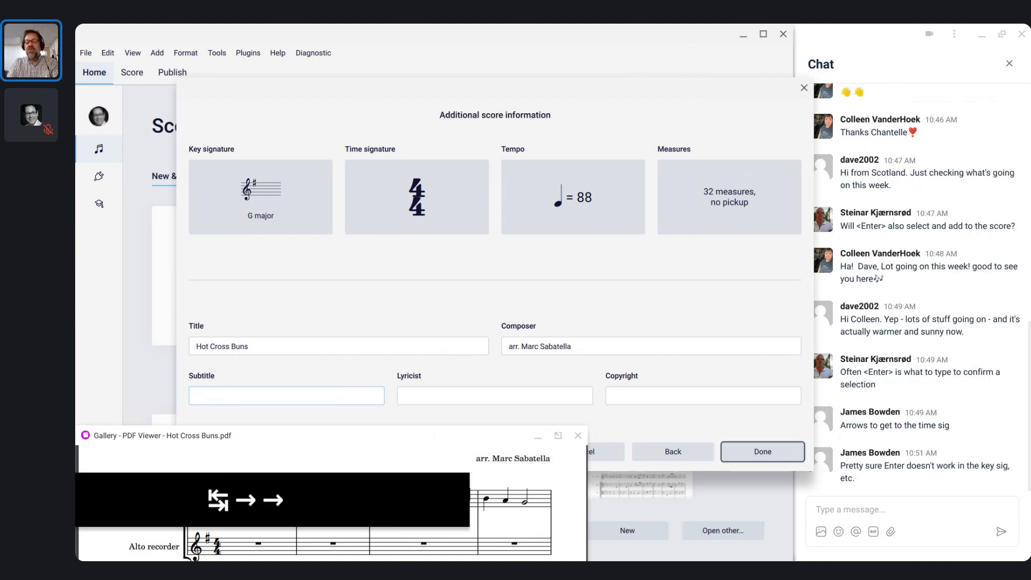
pyautogui.press('Return')
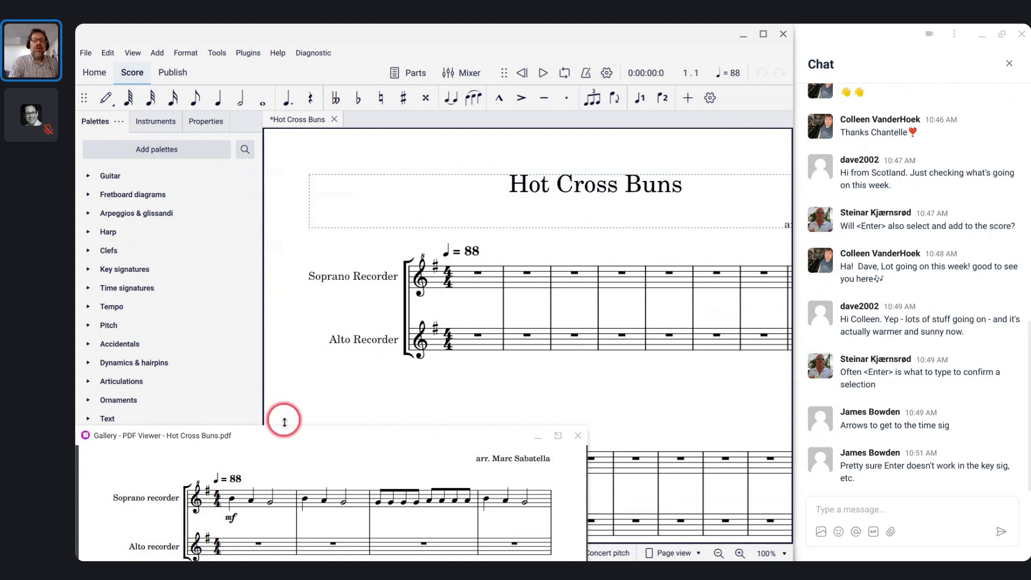
pyautogui.moveTo(279, 436); pyautogui.dragTo(732, 33)
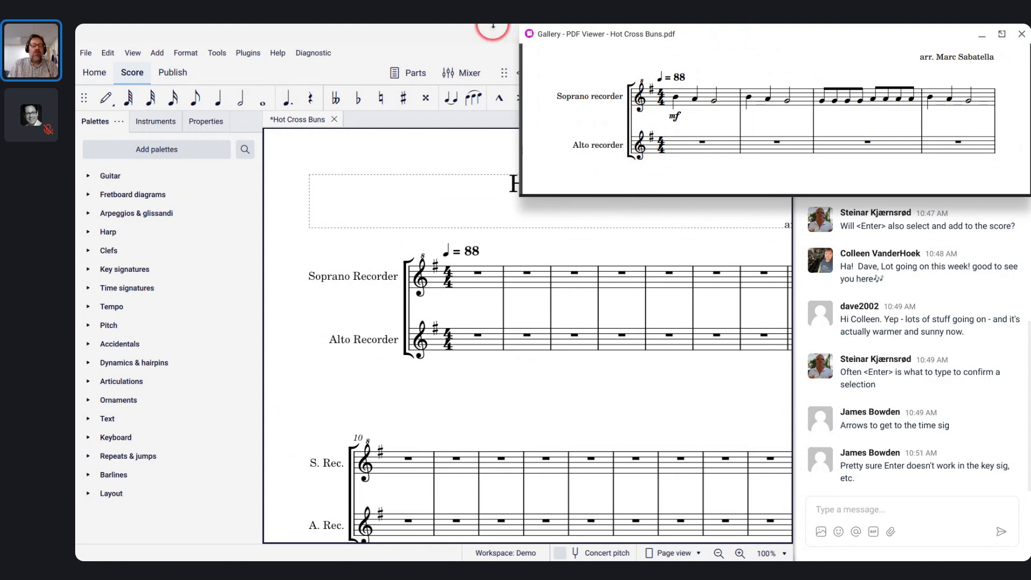
# Switch back to MuseScore and enter a quarter-note B on beat 1 of the Soprano Recorder's first measure
pyautogui.hotkey('alt', 'Tab')
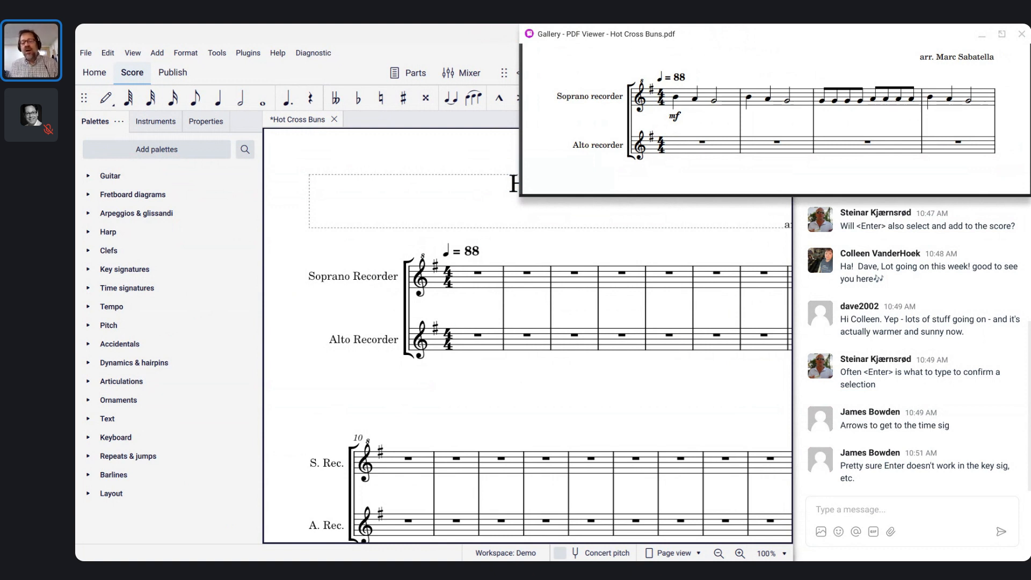
pyautogui.press('n')
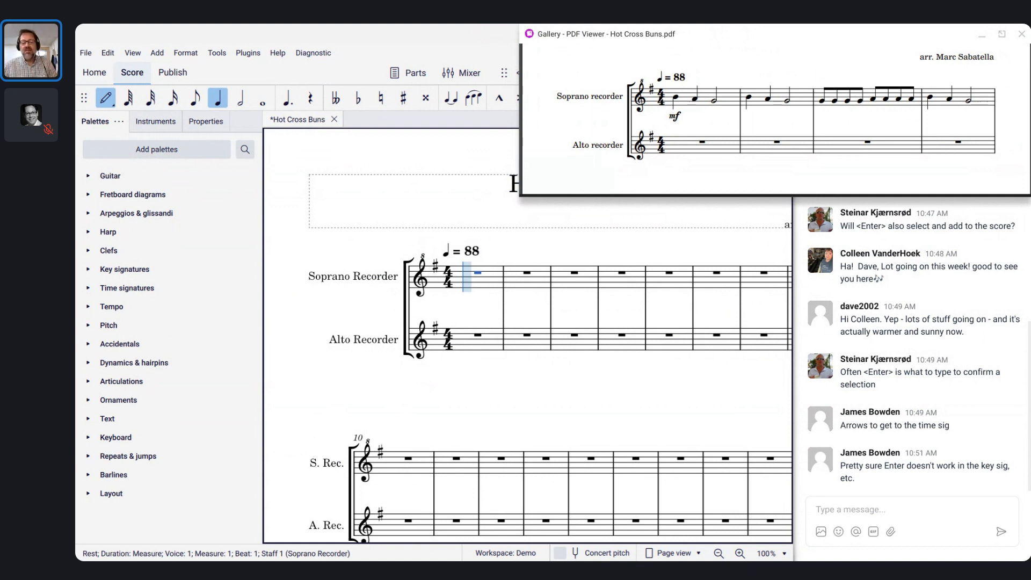
pyautogui.press('b')
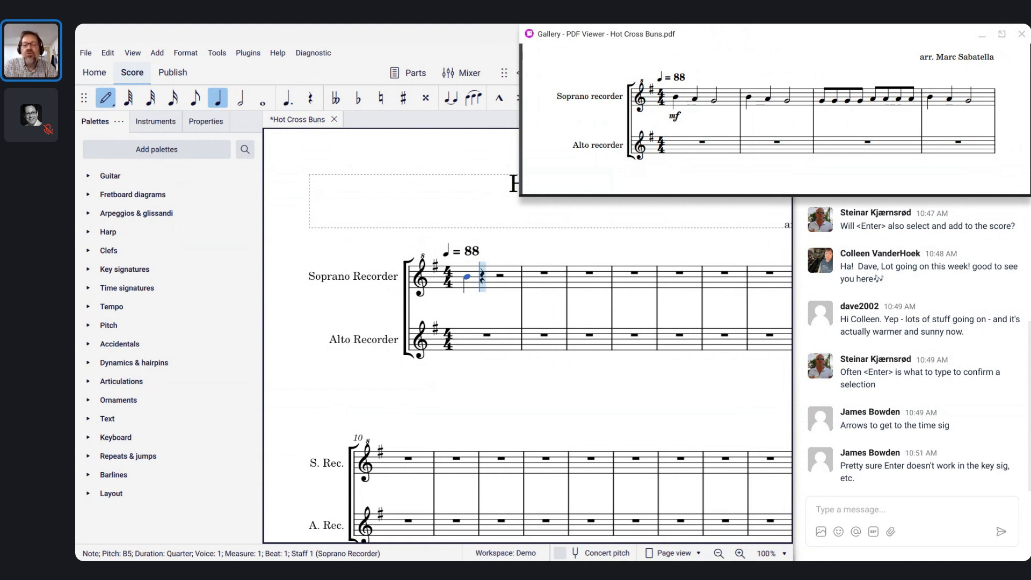
# Try the B an octave lower and an octave higher, and return it to its original octave
pyautogui.hotkey('ctrl', 'Down')
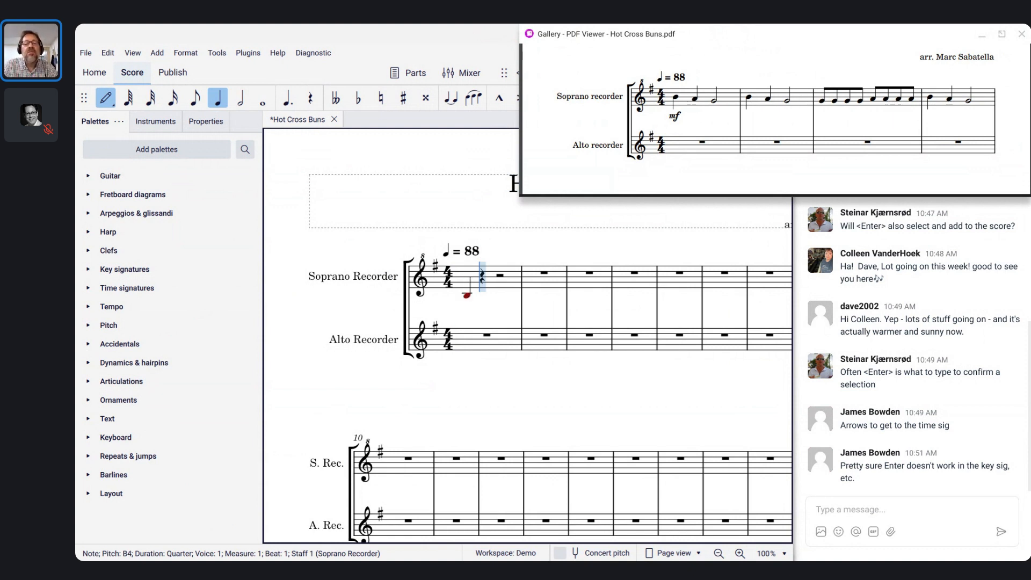
pyautogui.hotkey('ctrl', 'Up')
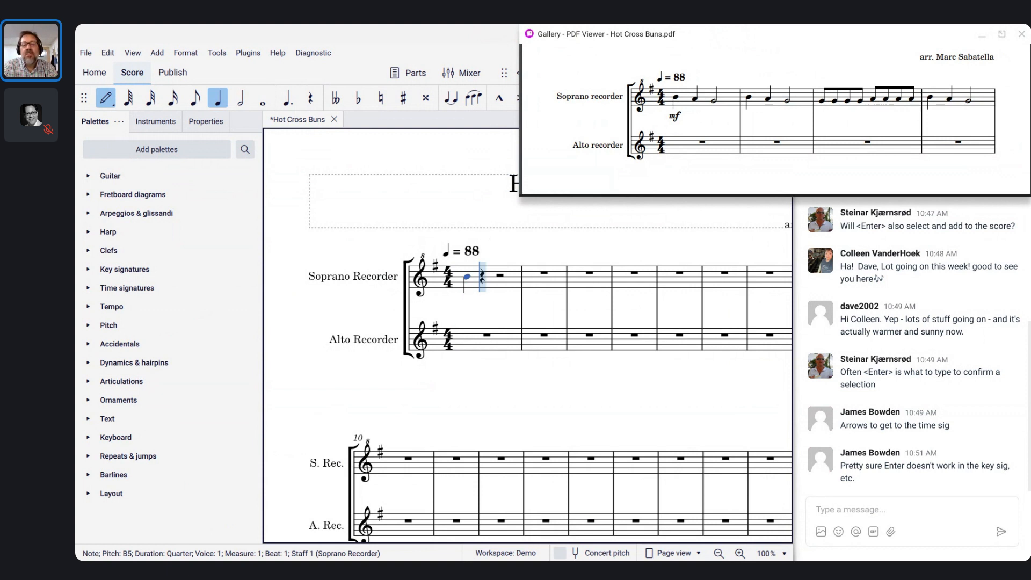
pyautogui.hotkey('ctrl', 'Up')
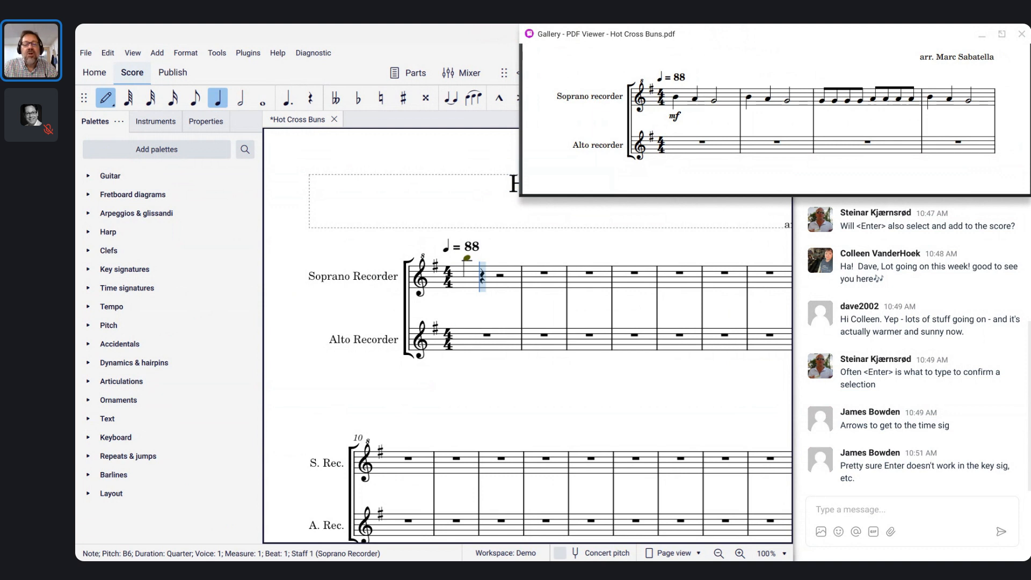
pyautogui.hotkey('ctrl', 'Down')
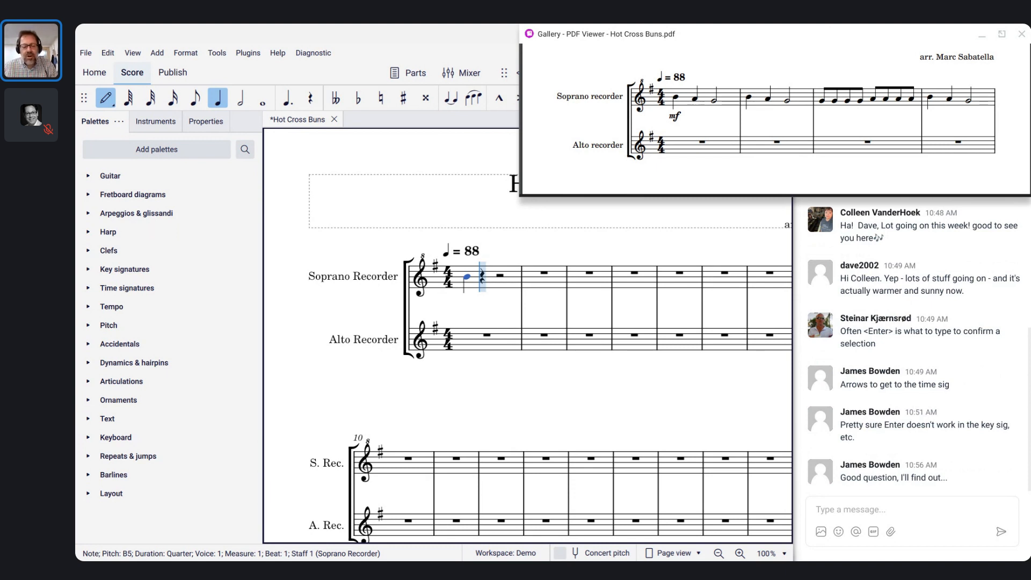
# Complete the Soprano Recorder's first measure with a quarter-note A and a half-note G
pyautogui.press('a')
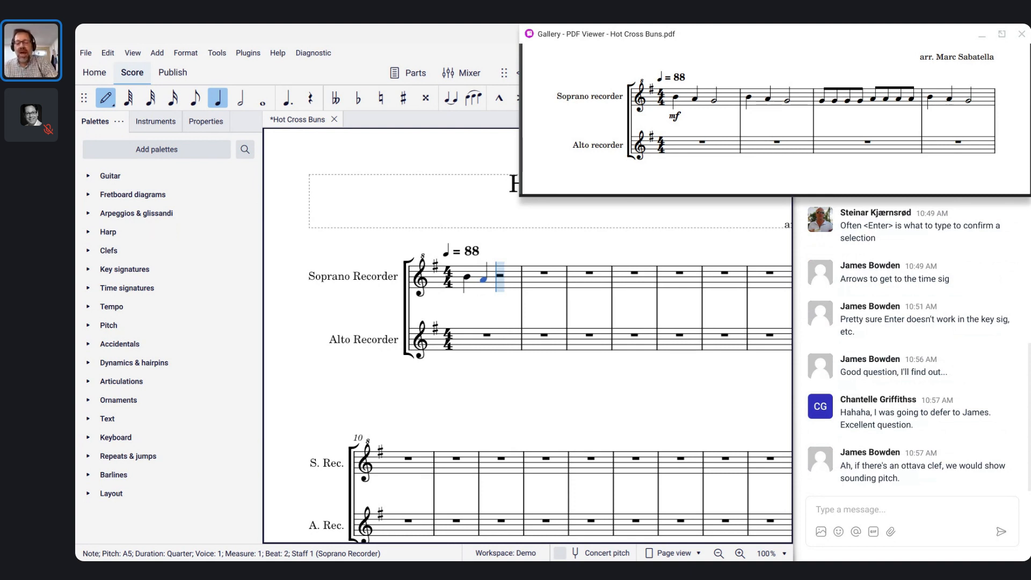
pyautogui.press('6')
pyautogui.press('g')
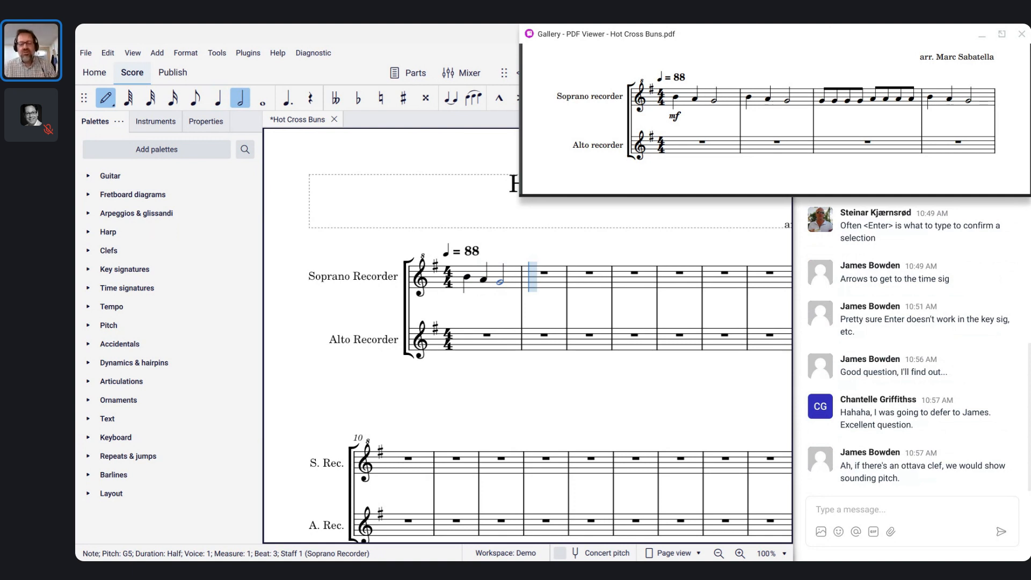
# Fill the Soprano Recorder's second measure with a quarter-note B, a quarter-note A and a half-note G
pyautogui.press('5')
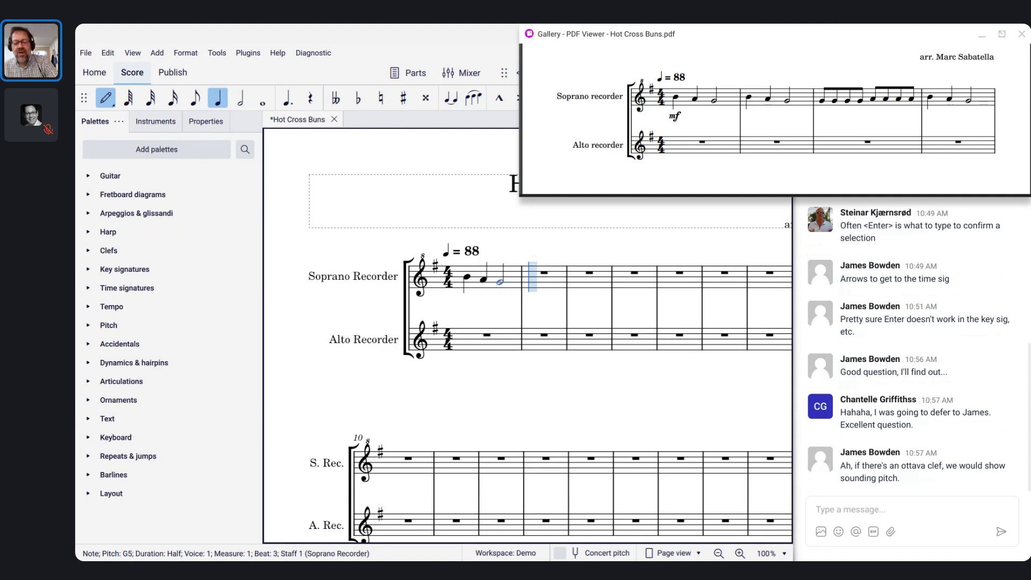
pyautogui.press('b')
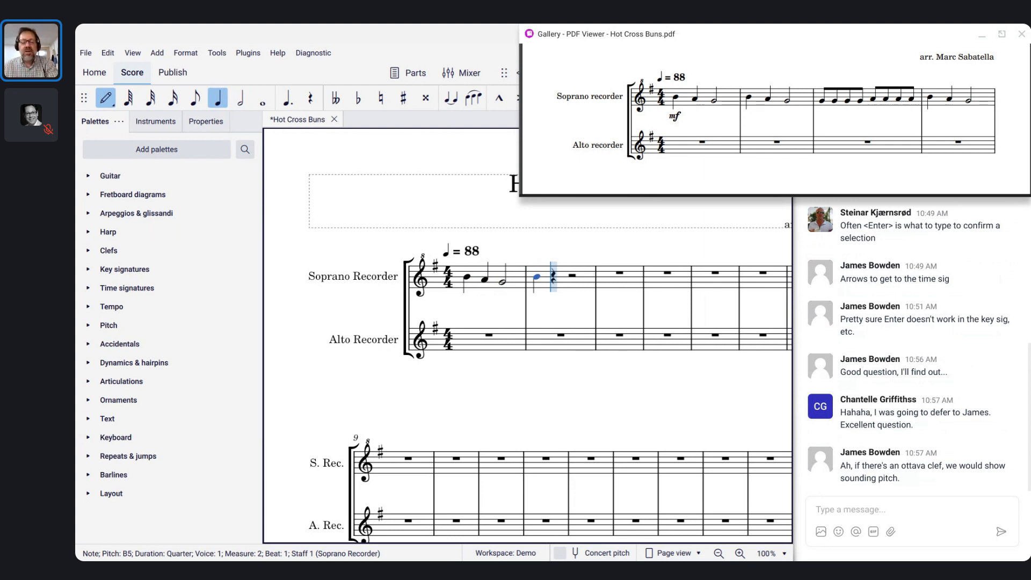
pyautogui.press('a')
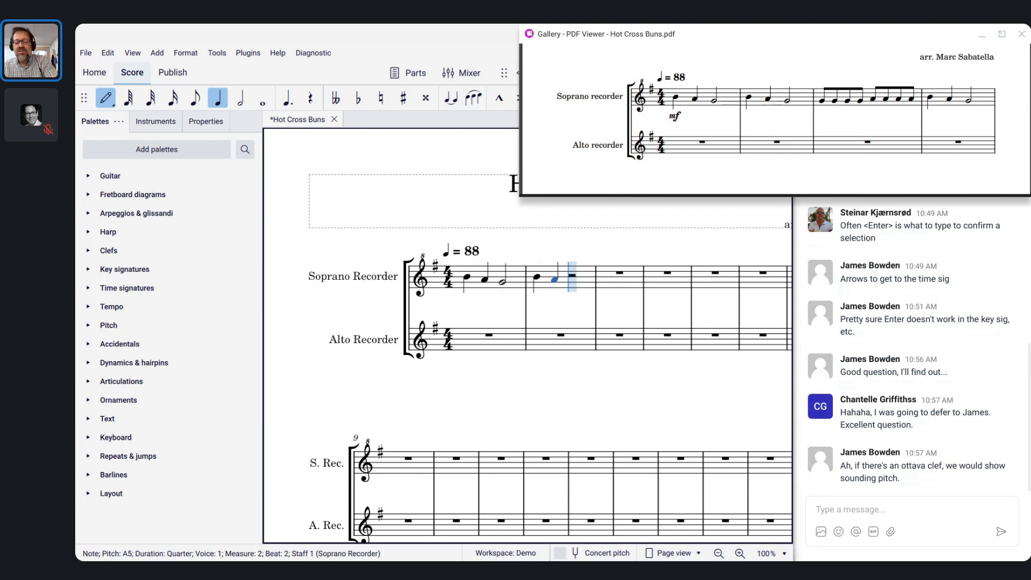
pyautogui.press('6')
pyautogui.press('g')
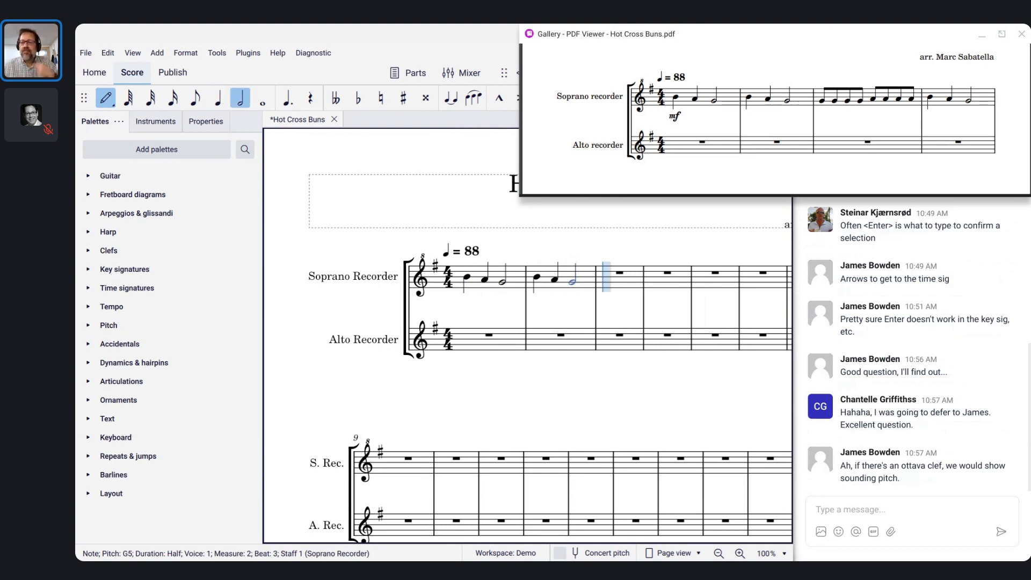
# Fill the Soprano Recorder's third measure with four eighth-note Gs followed by four eighth-note As
pyautogui.press('4')
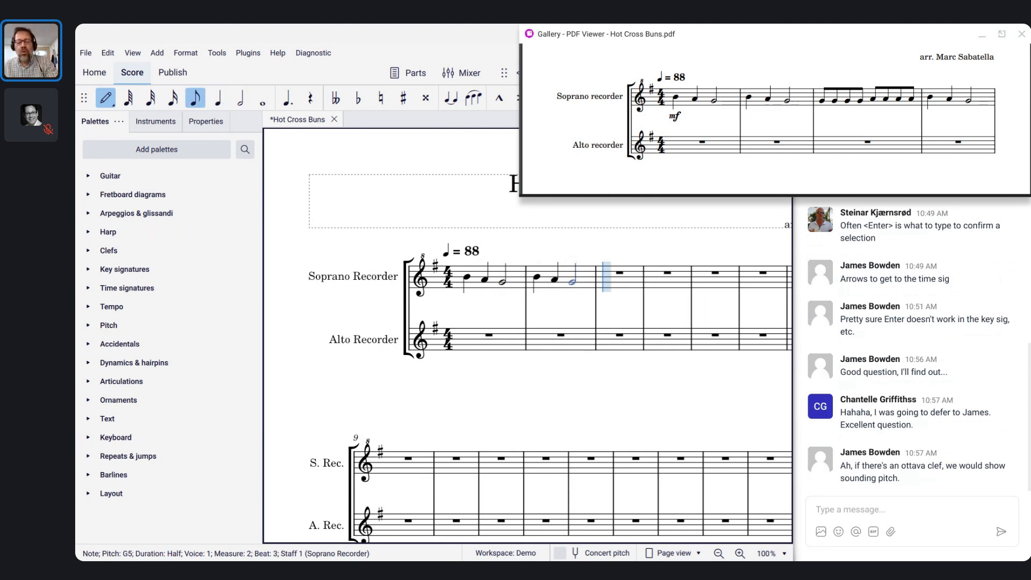
pyautogui.press('g')
pyautogui.press('g')
pyautogui.press('g')
pyautogui.press('g')
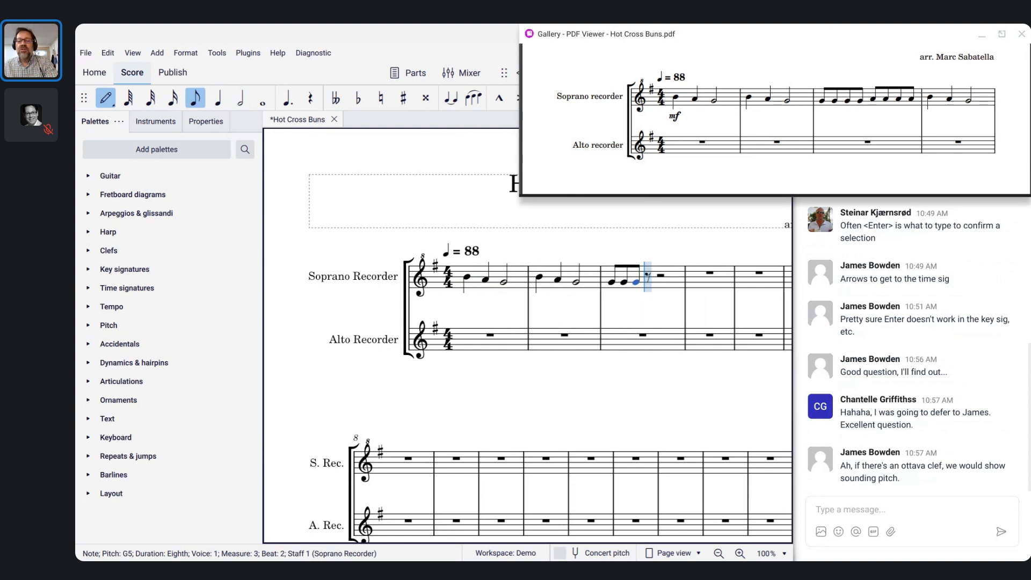
pyautogui.press('a')
pyautogui.press('a')
pyautogui.press('a')
pyautogui.press('a')
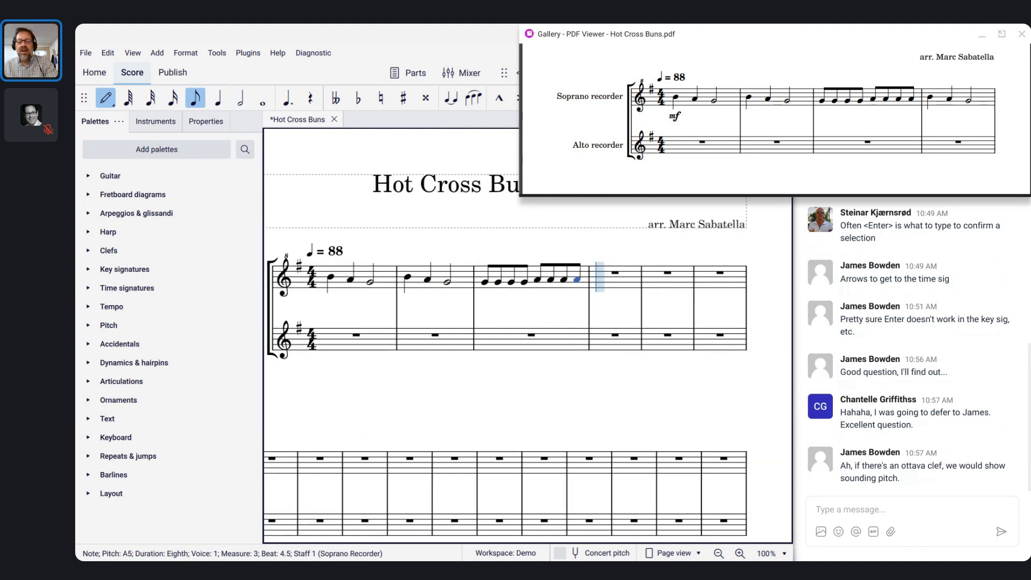
# Enter quarter-note B, quarter-note A and half-note G in the Soprano Recorder's fourth measure, and leave note input
pyautogui.press('5')
pyautogui.press('b')
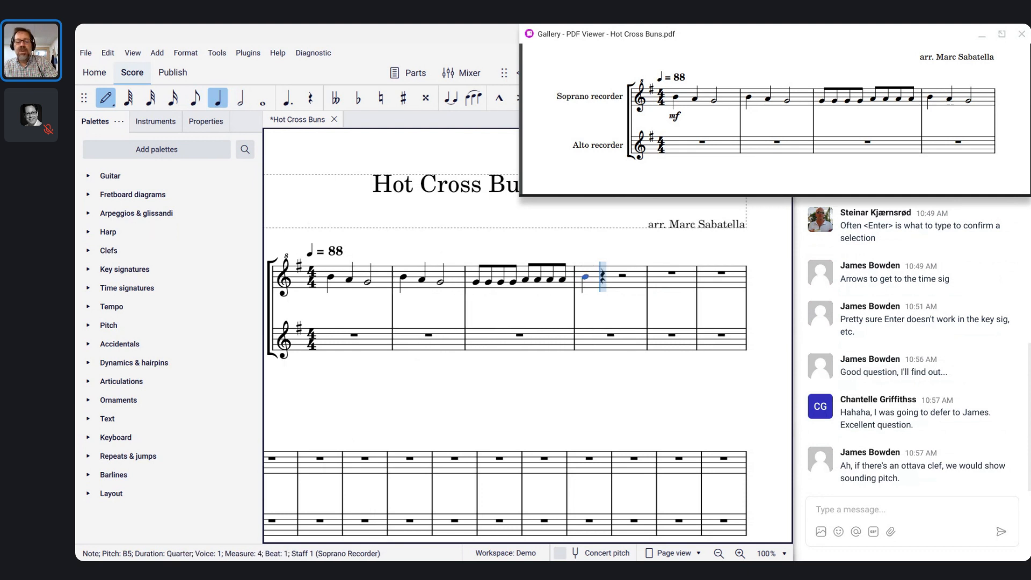
pyautogui.press('a')
pyautogui.press('6')
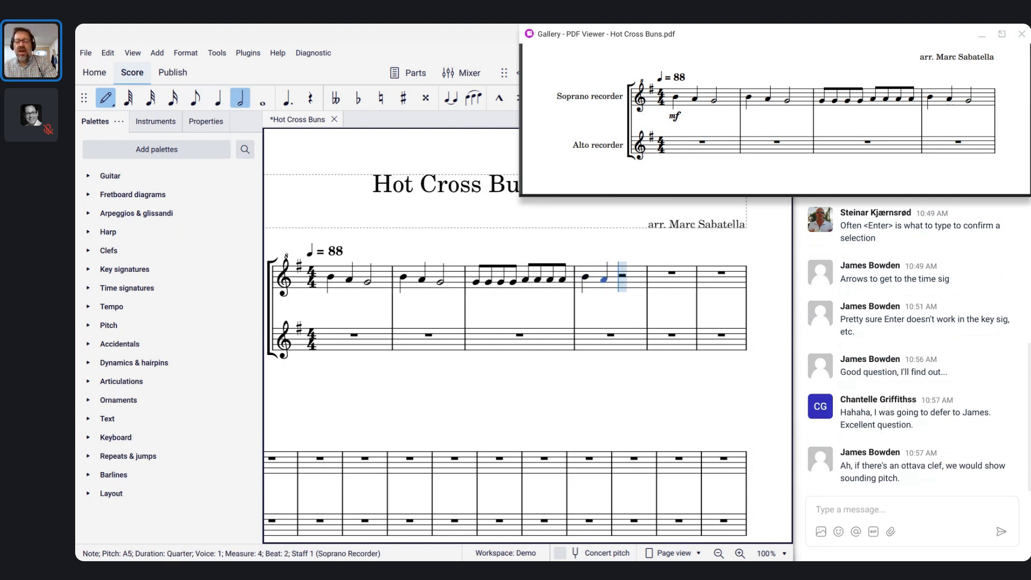
pyautogui.press('g')
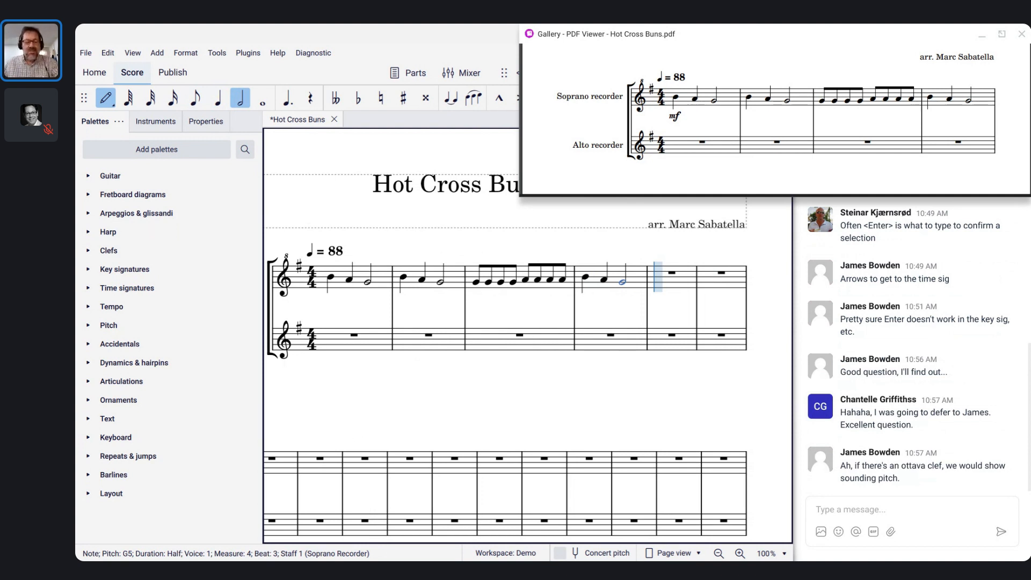
pyautogui.press('Escape')
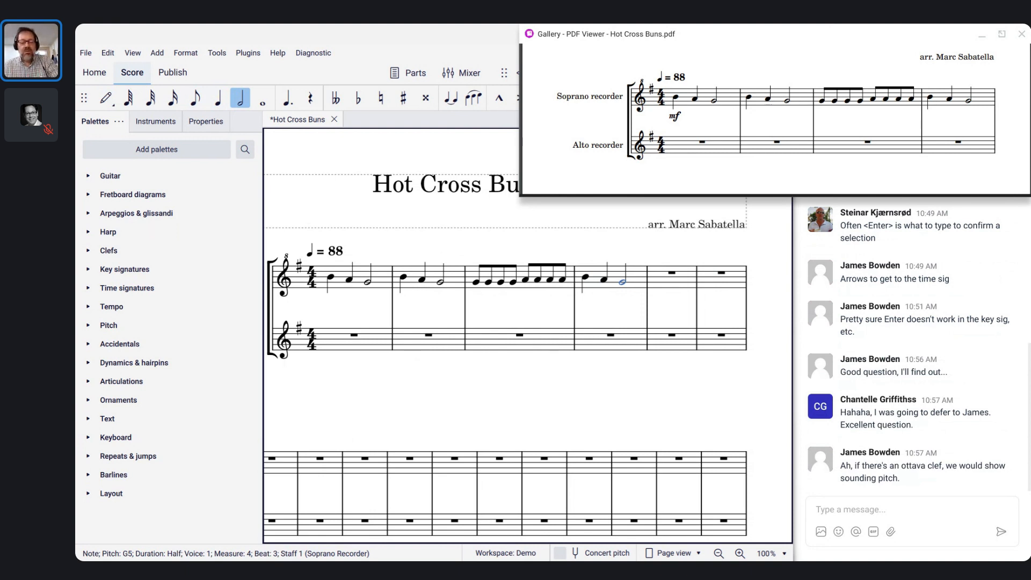
# Start saving the score, keeping the name Hot Cross Buns.mscz, and open the Mastering MuseScore folder as its location
pyautogui.hotkey('ctrl', 's')
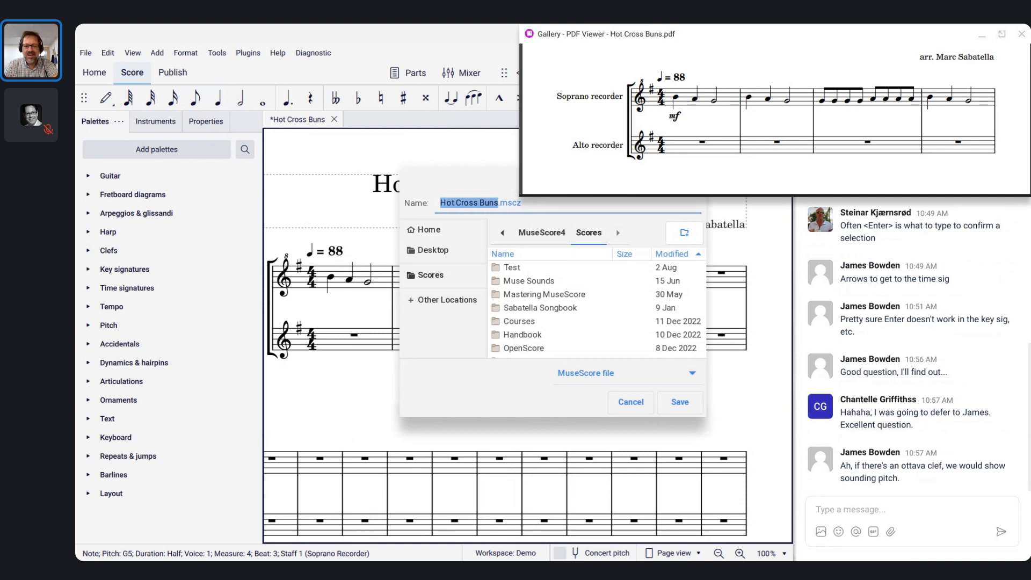
pyautogui.press('Right')
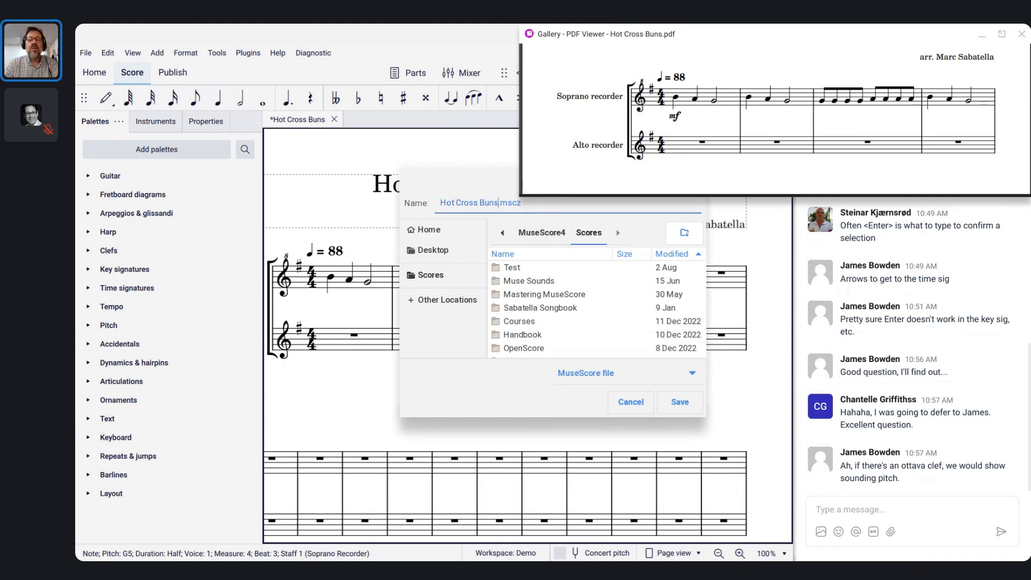
pyautogui.press('Tab')
pyautogui.press('Tab')
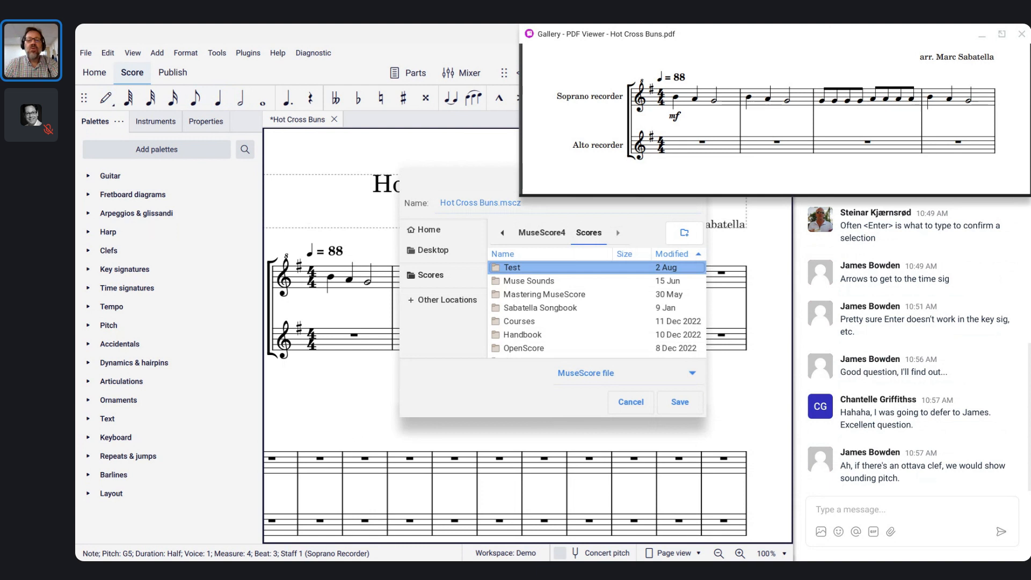
pyautogui.press('Down')
pyautogui.press('Down')
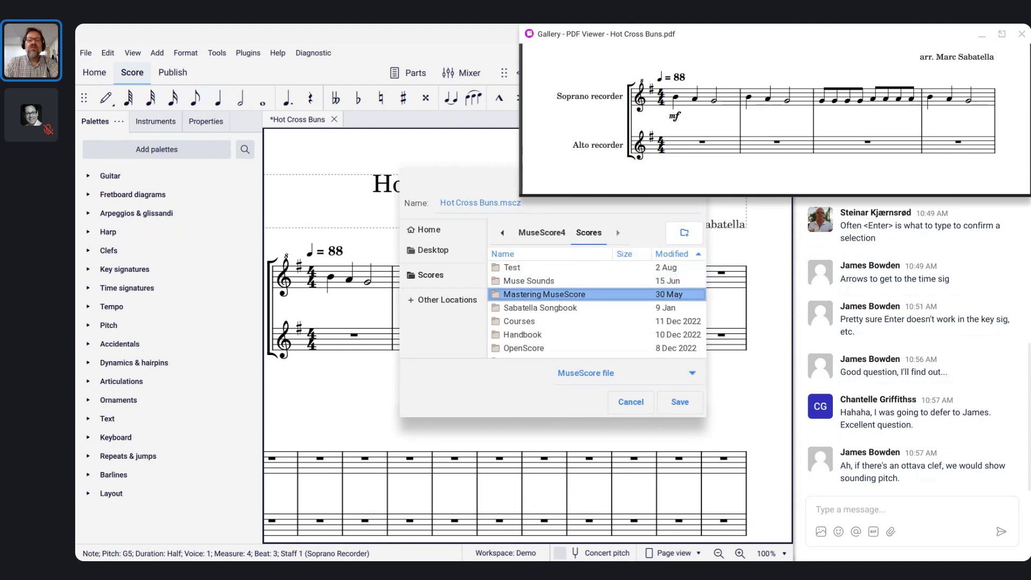
pyautogui.press('Return')
# Open the Community folder and save the score there as Hot Cross Buns.mscz
pyautogui.press('Tab')
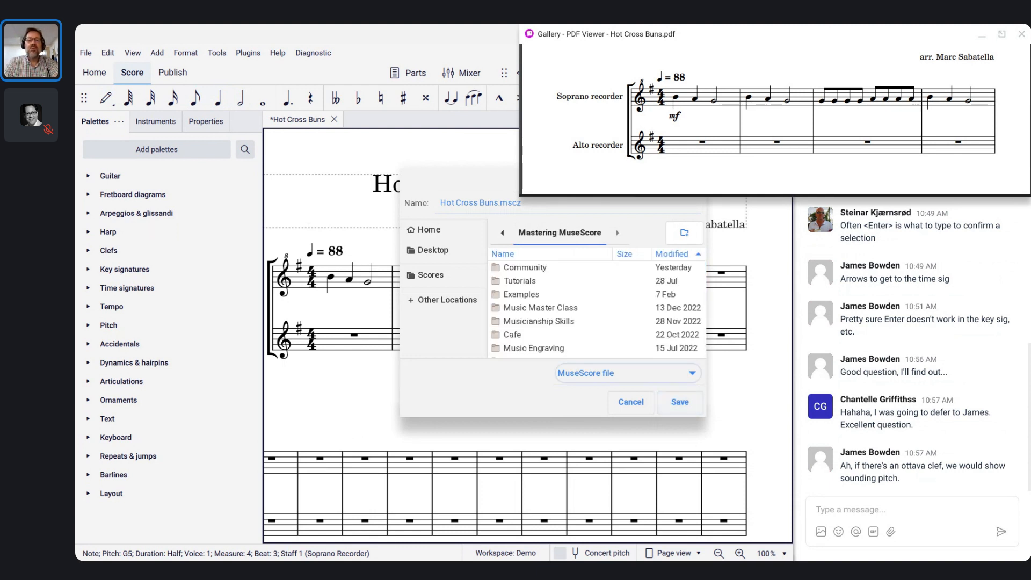
pyautogui.press('Down')
pyautogui.press('Up')
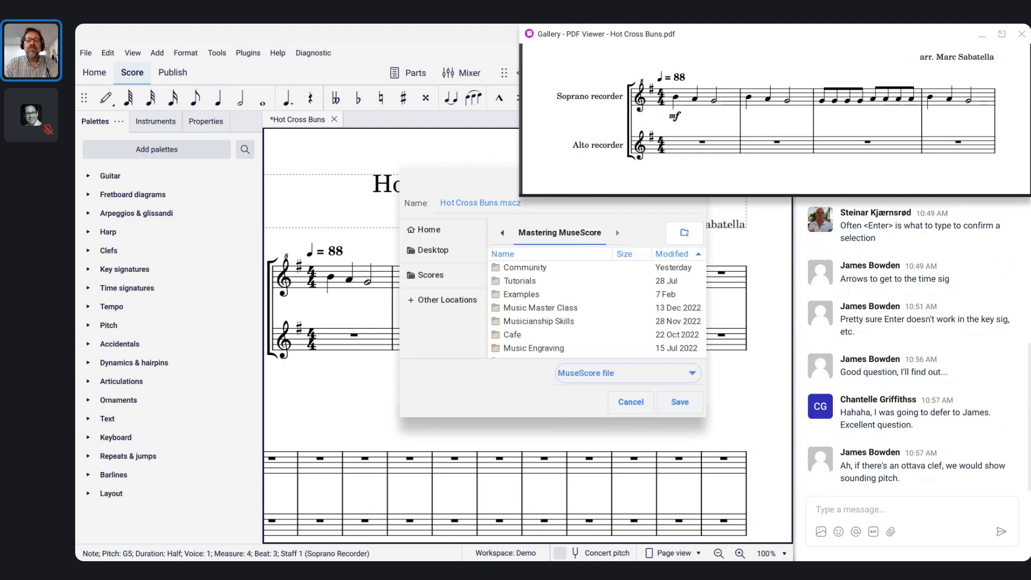
pyautogui.click(524, 267)
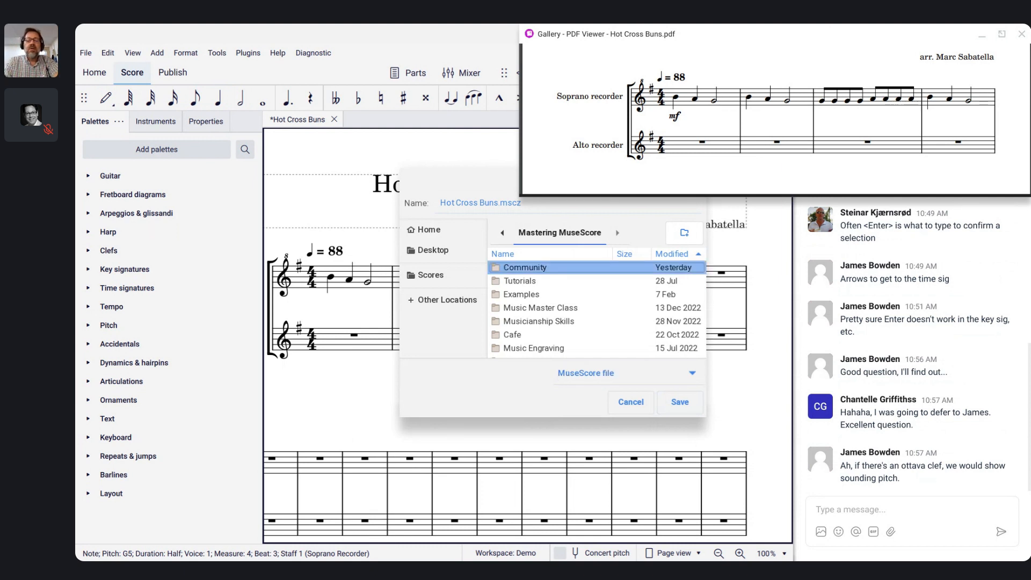
pyautogui.press('Return')
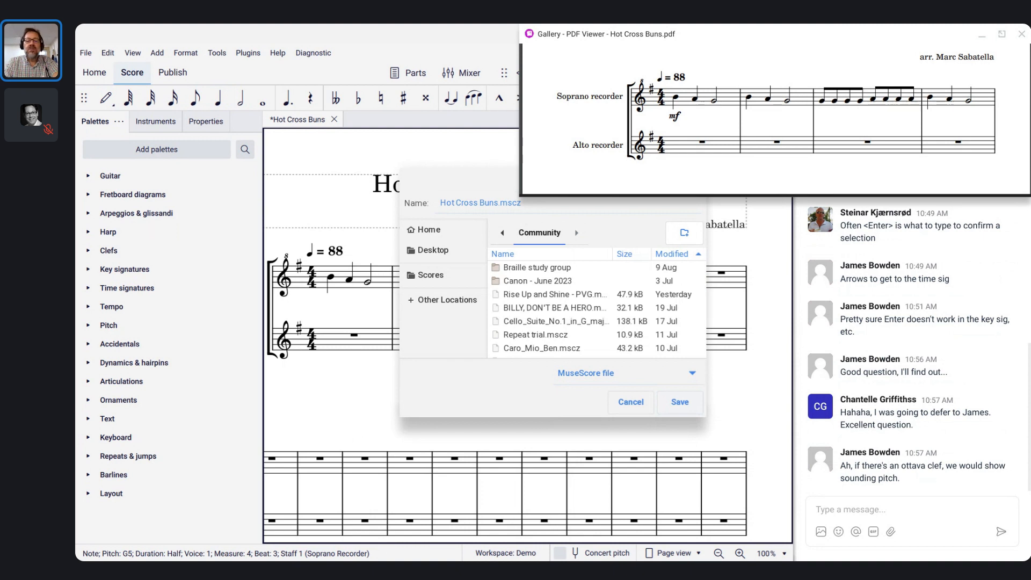
pyautogui.press('Return')
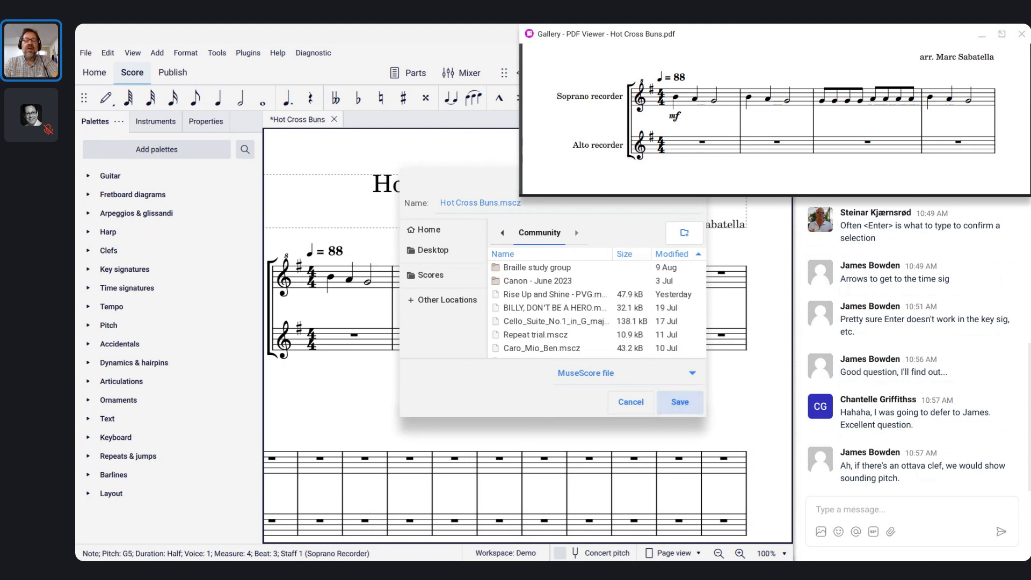
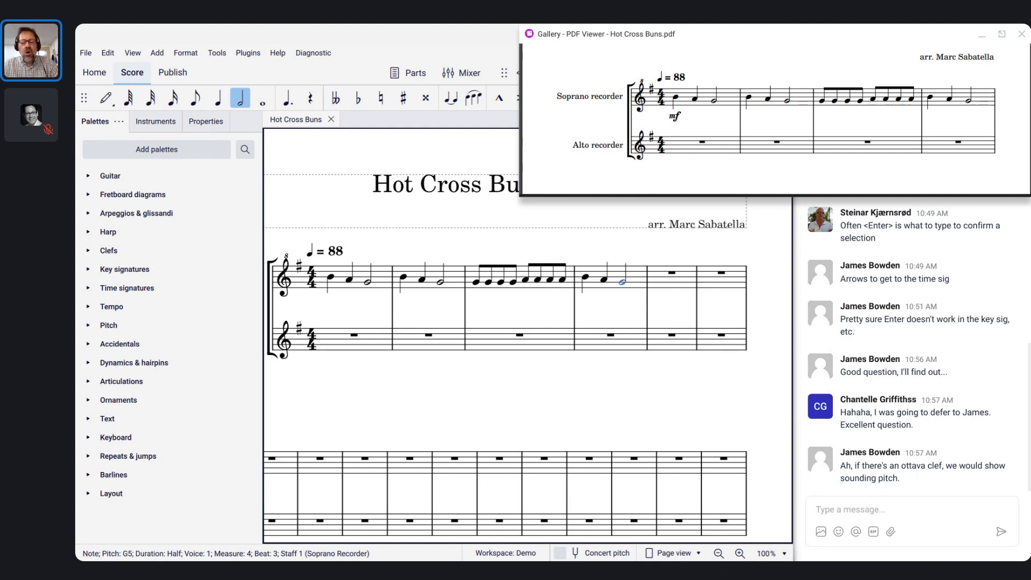
# Select the Soprano Recorder's measures 1 to 4 and repeat them seven times, filling the part through measure 32
pyautogui.hotkey('ctrl', 'shift', 'Home')
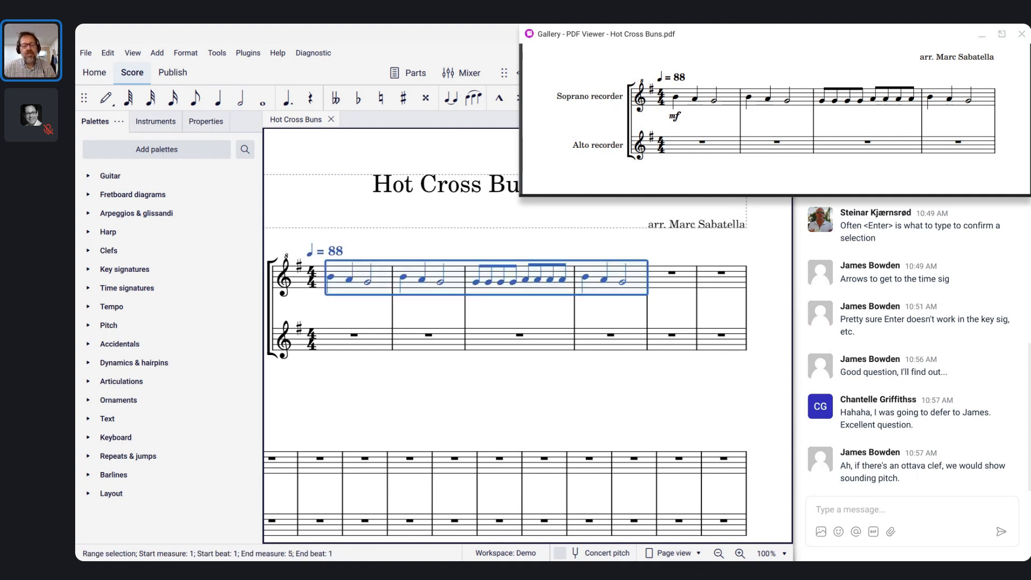
pyautogui.press('r')
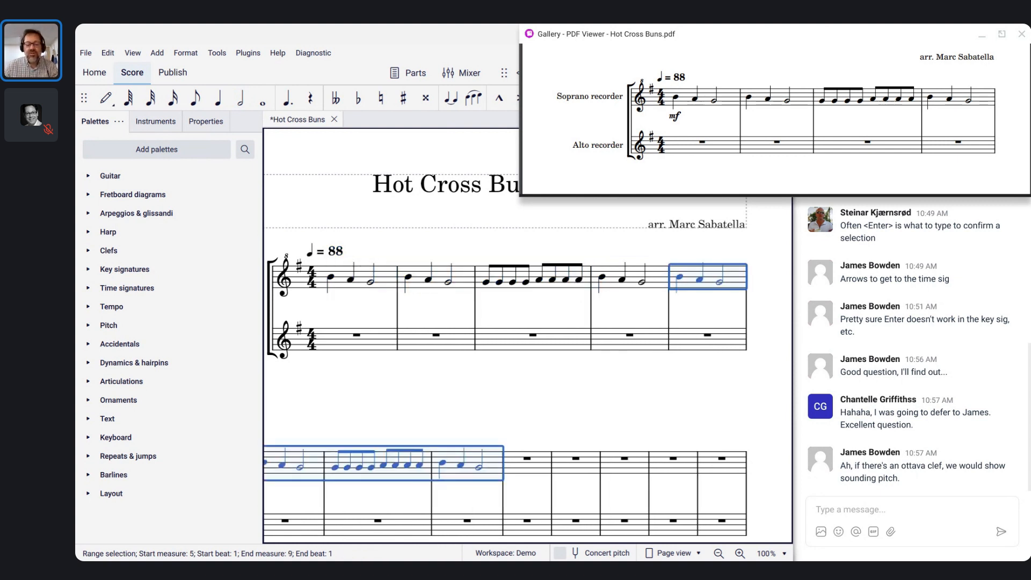
pyautogui.press('r')
pyautogui.press('r')
pyautogui.press('r')
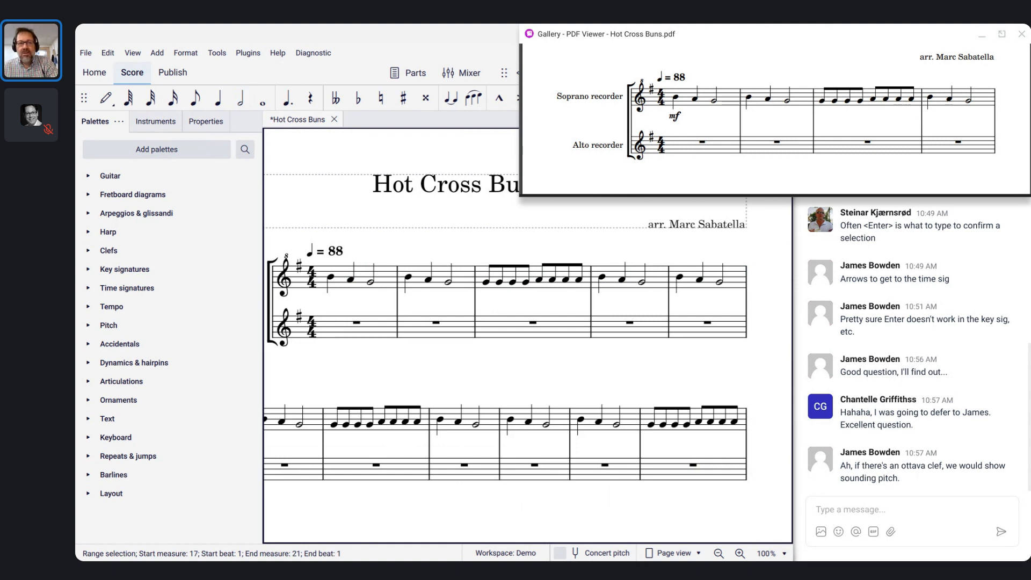
pyautogui.press('r')
pyautogui.press('r')
pyautogui.press('r')
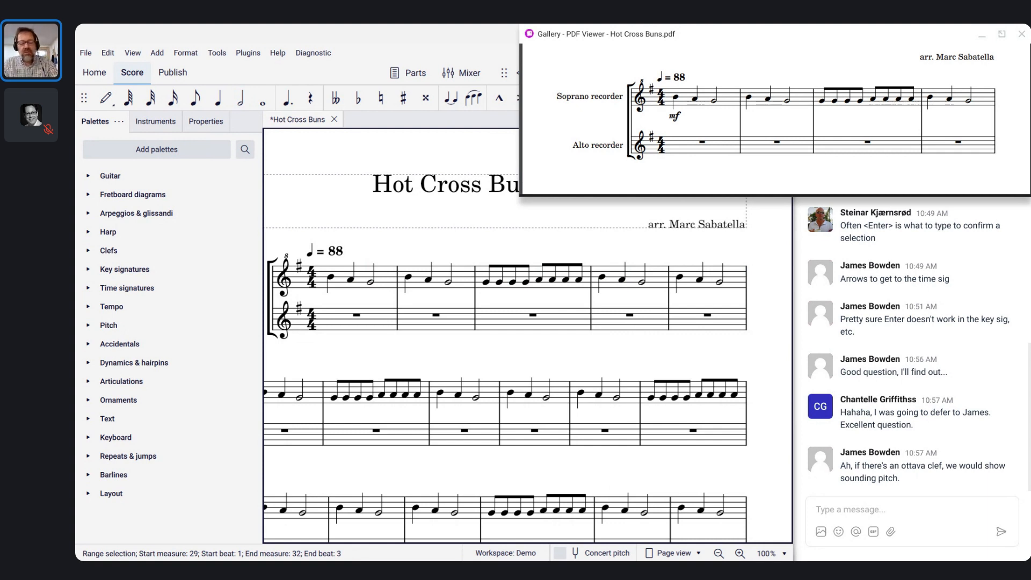
# Return to the start of the score and move through the clef, key signature and time signature to the Soprano Recorder's first note
pyautogui.hotkey('ctrl', 'Home')
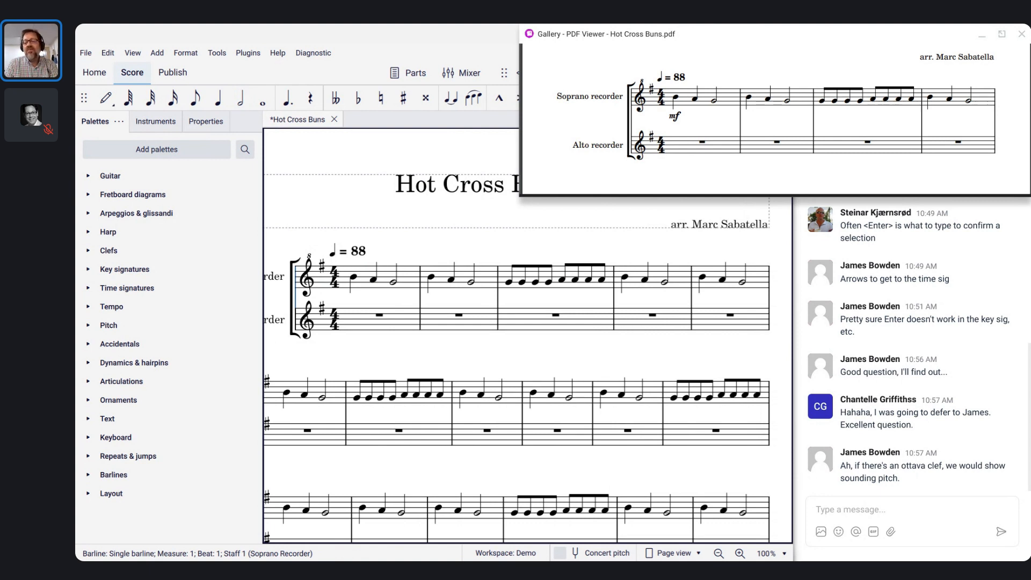
pyautogui.press('alt')
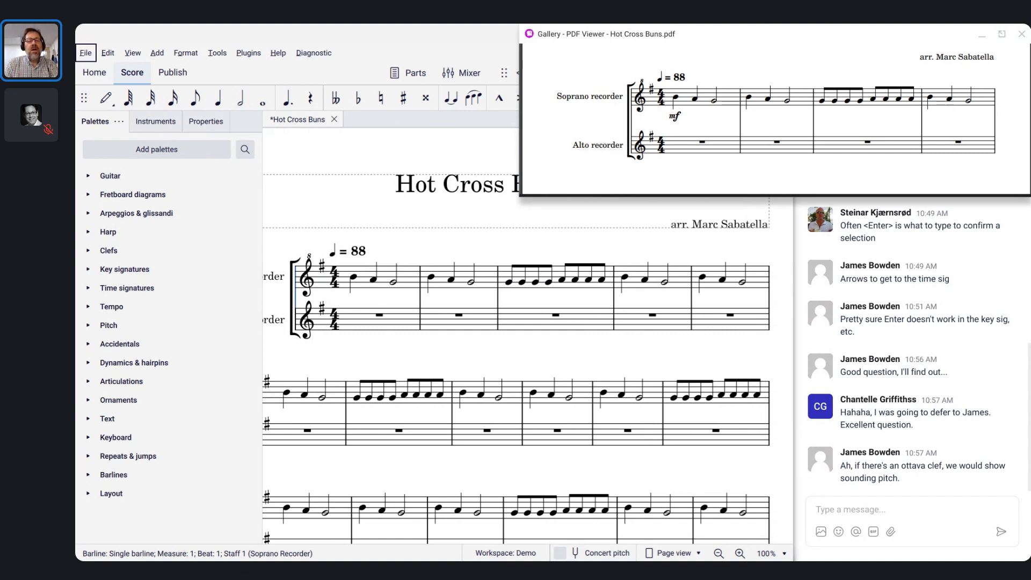
pyautogui.press('Right')
pyautogui.press('Escape')
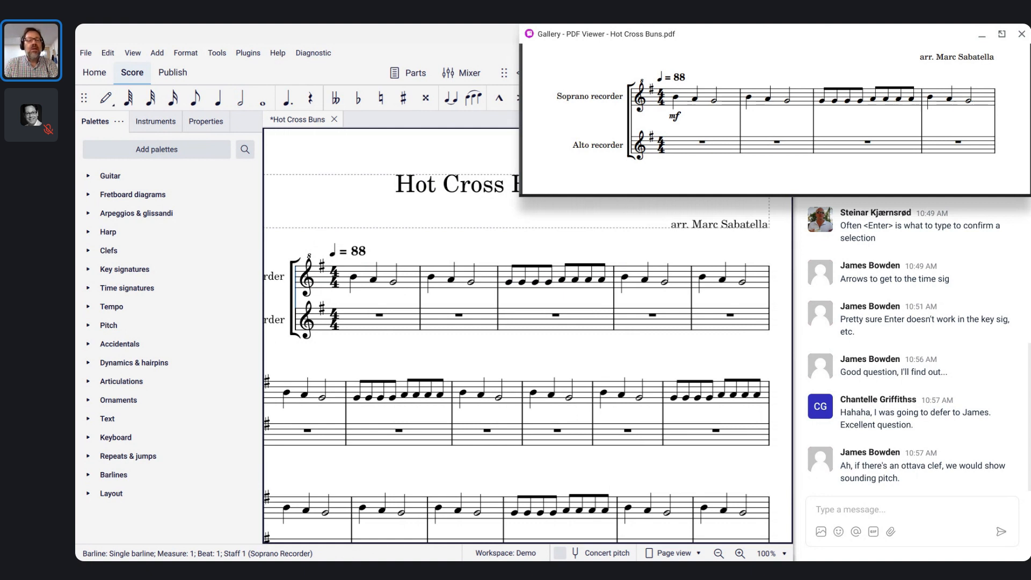
pyautogui.hotkey('alt', 'Tab')
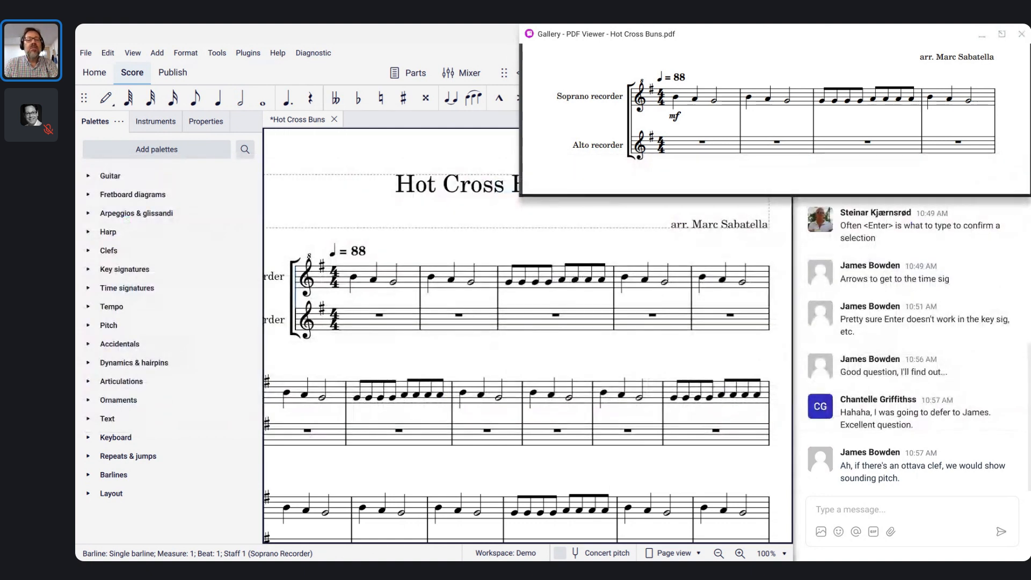
pyautogui.press('Right')
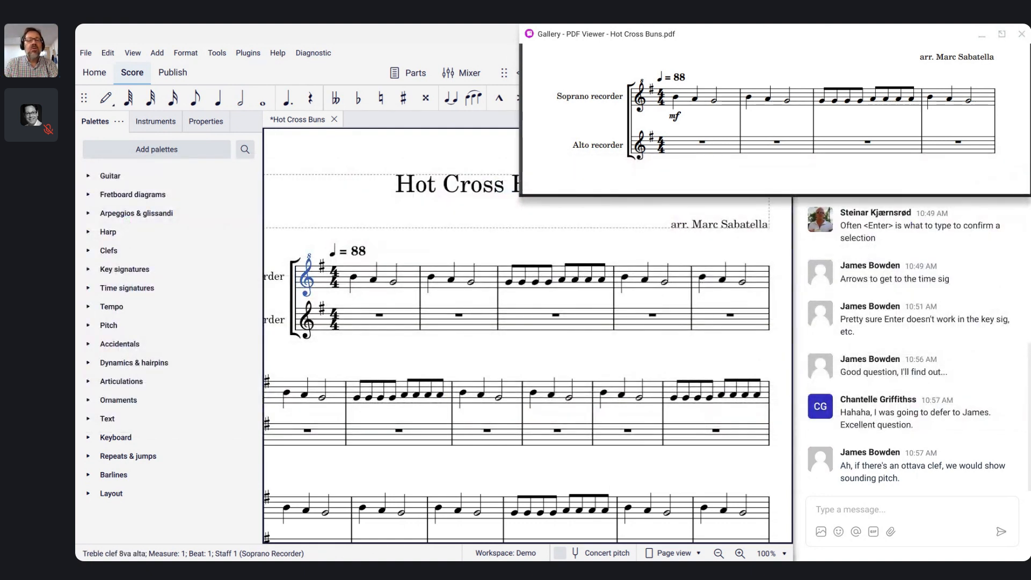
pyautogui.press('Right')
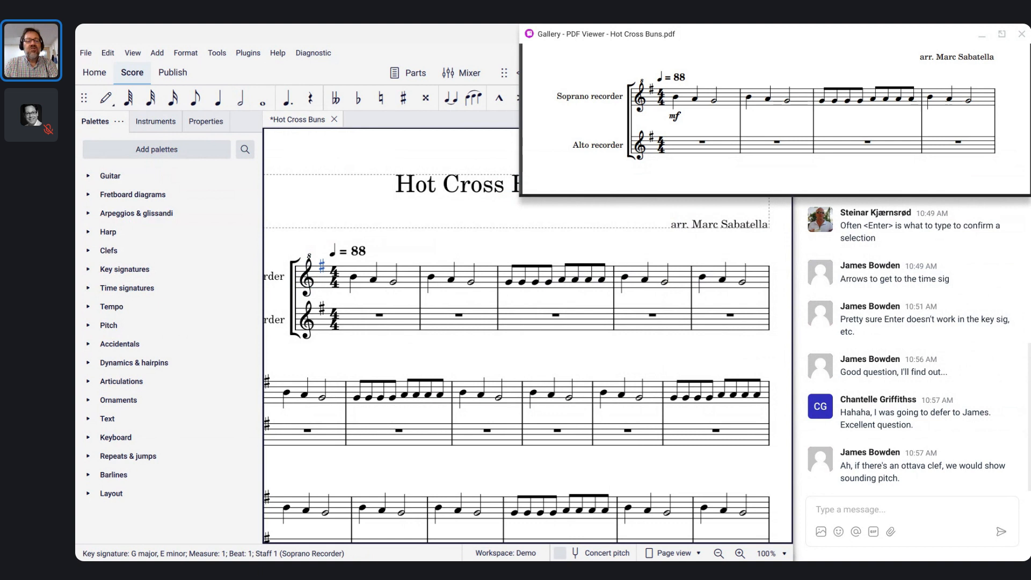
pyautogui.press('Right')
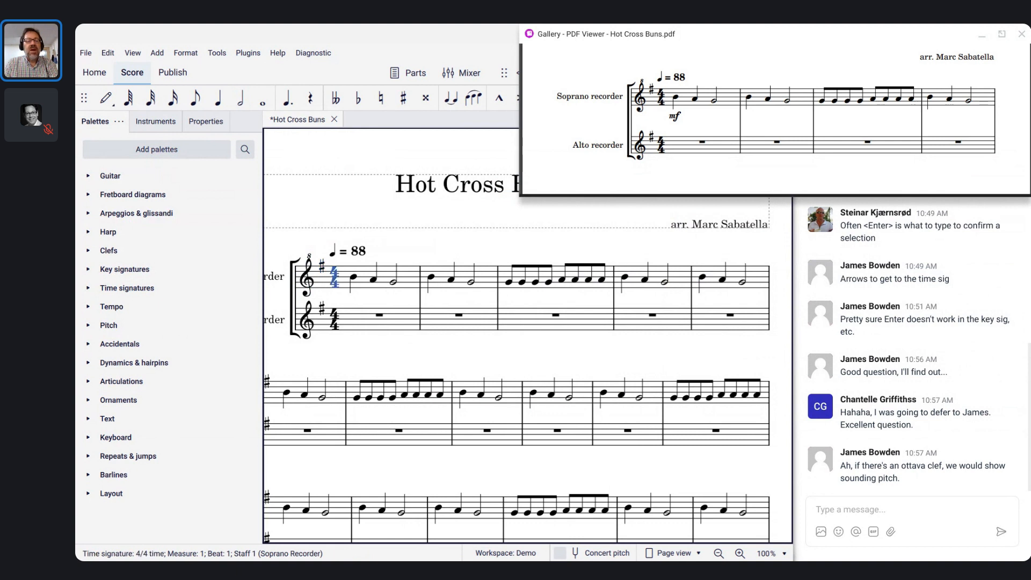
pyautogui.press('Right')
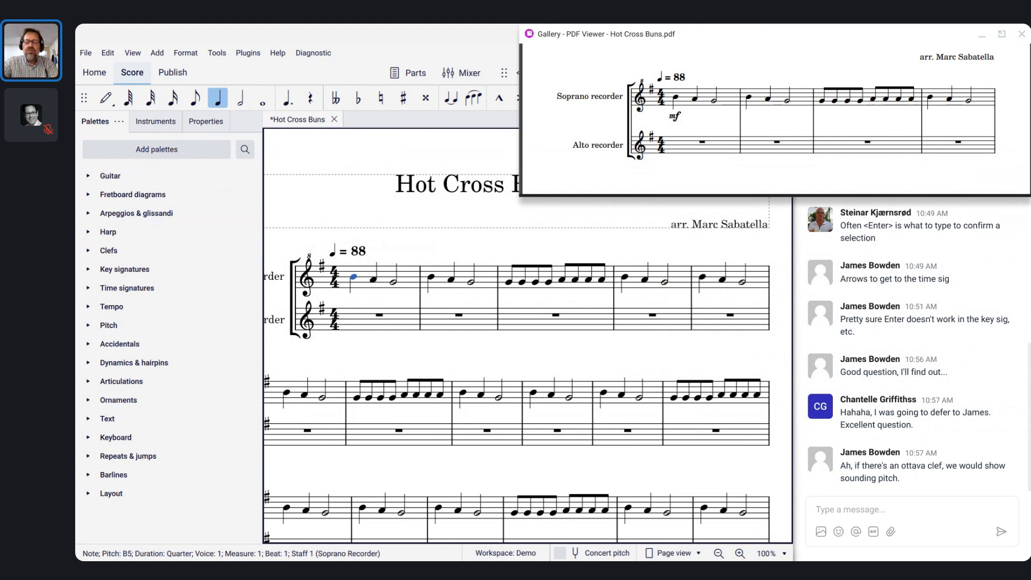
# Find the mf dynamic in the palettes and apply it to the Soprano Recorder's first note in measure 1
pyautogui.hotkey('ctrl', 'F9')
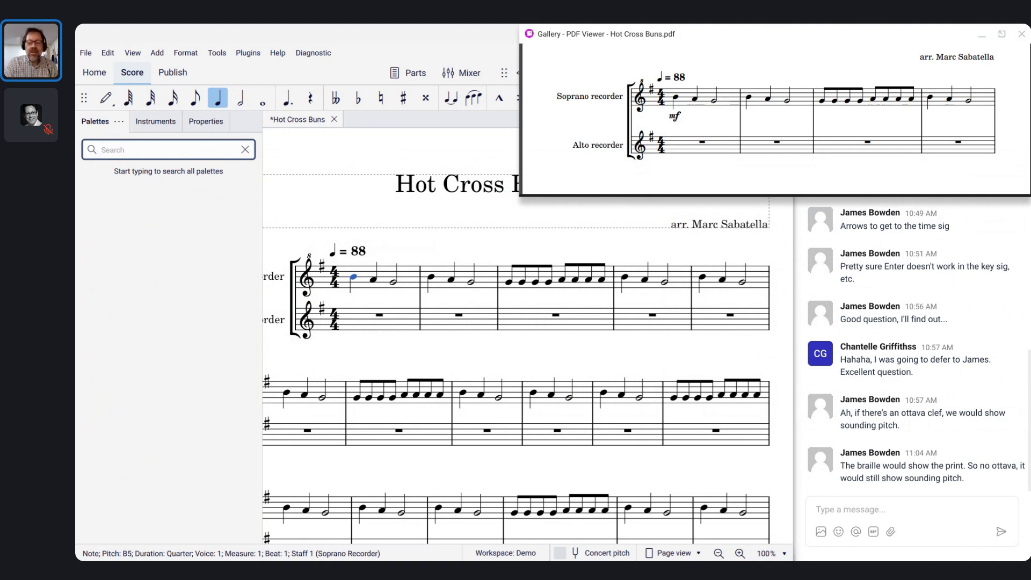
pyautogui.write('mf')
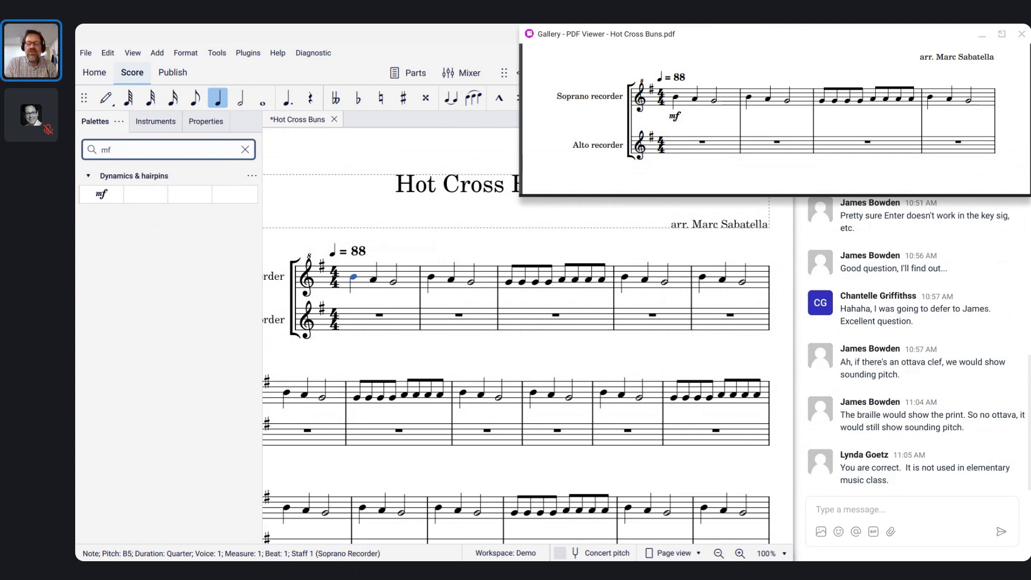
pyautogui.press('Tab')
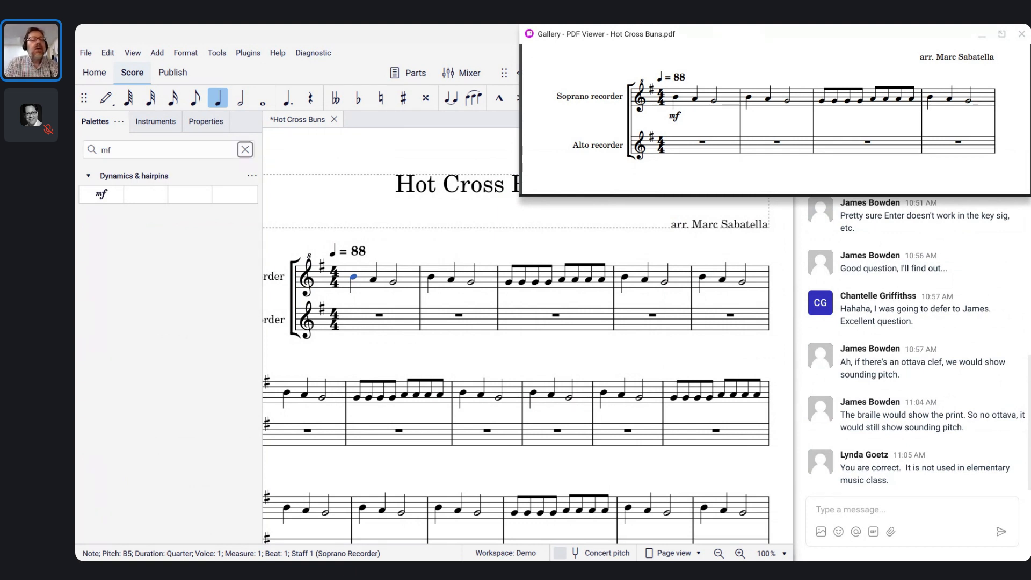
pyautogui.hotkey('shift', 'Tab')
pyautogui.press('Down')
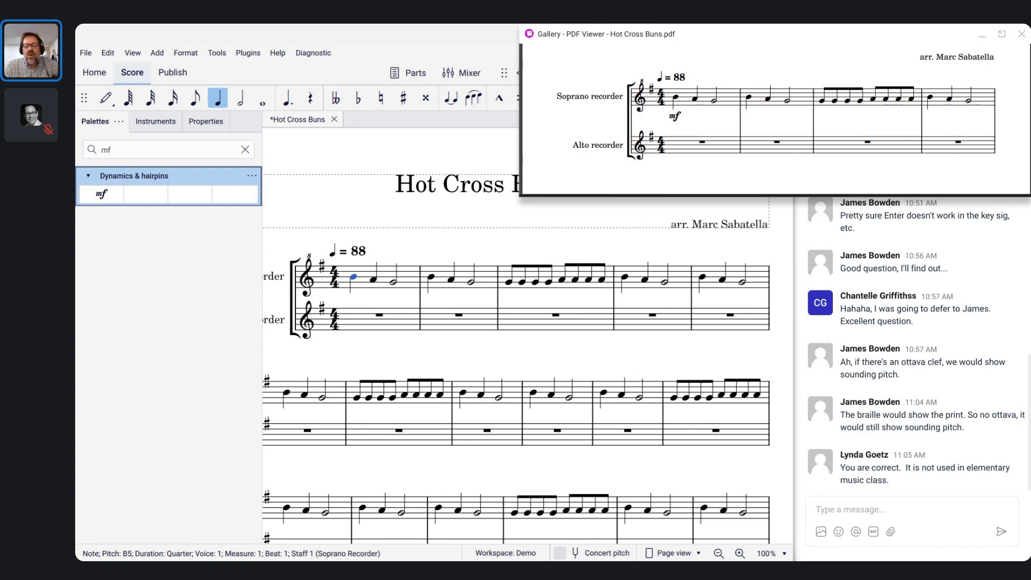
pyautogui.press('Tab')
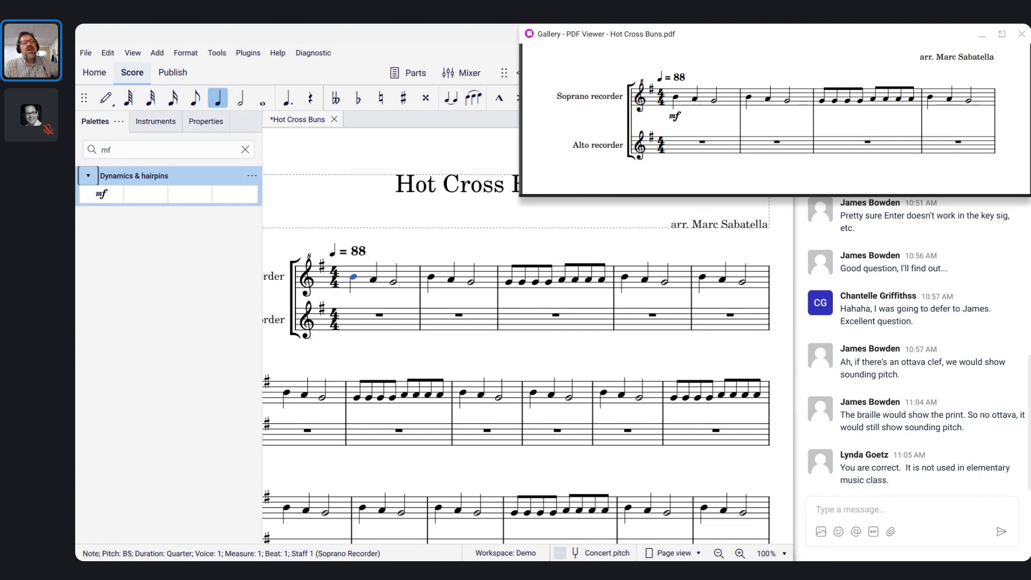
pyautogui.press('Tab')
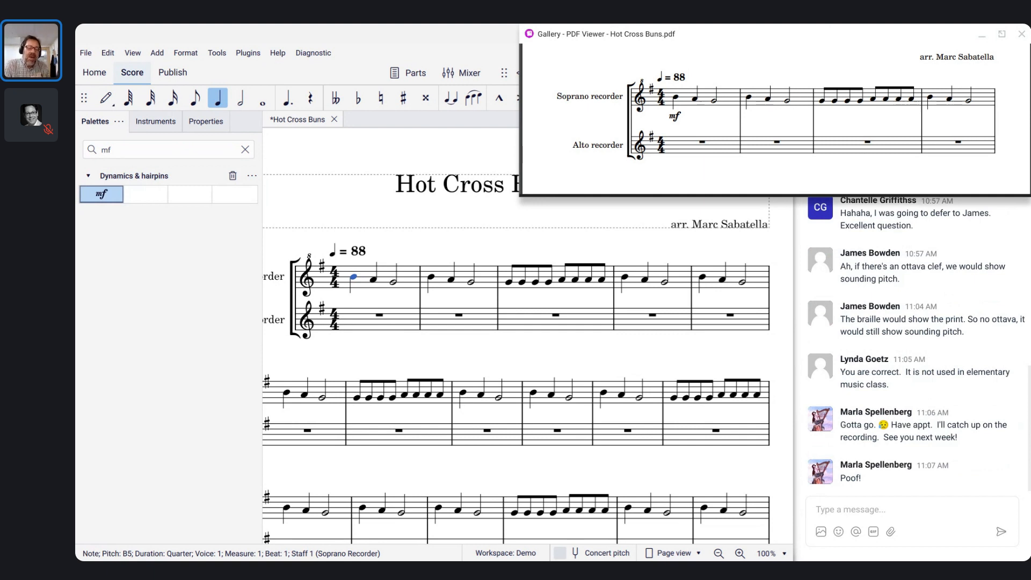
pyautogui.press('Return')
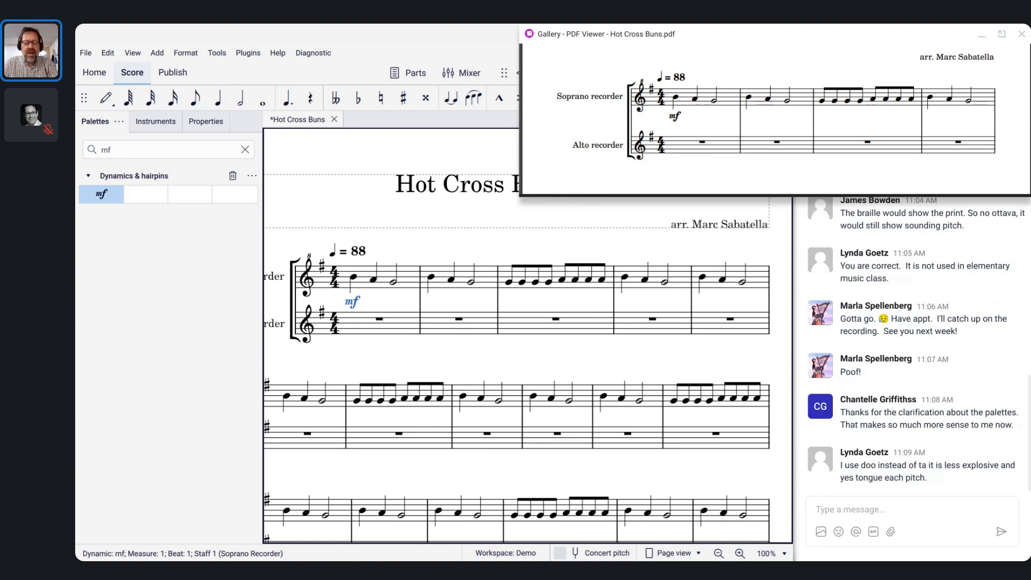
# Show the reference PDF's second system and move to measure 5 of the Alto Recorder part
pyautogui.hotkey('alt', 'Right')
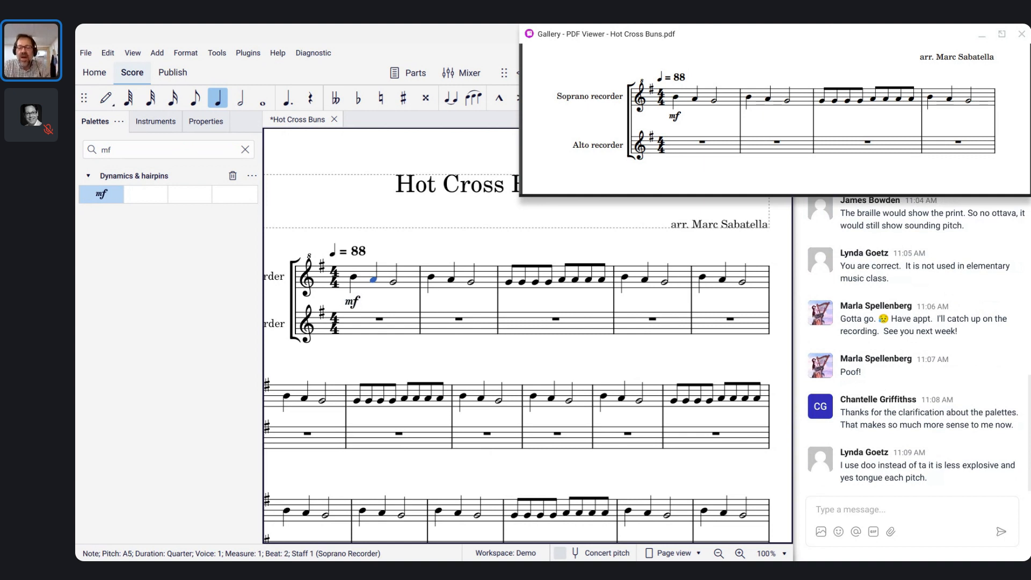
pyautogui.hotkey('alt', 'Down')
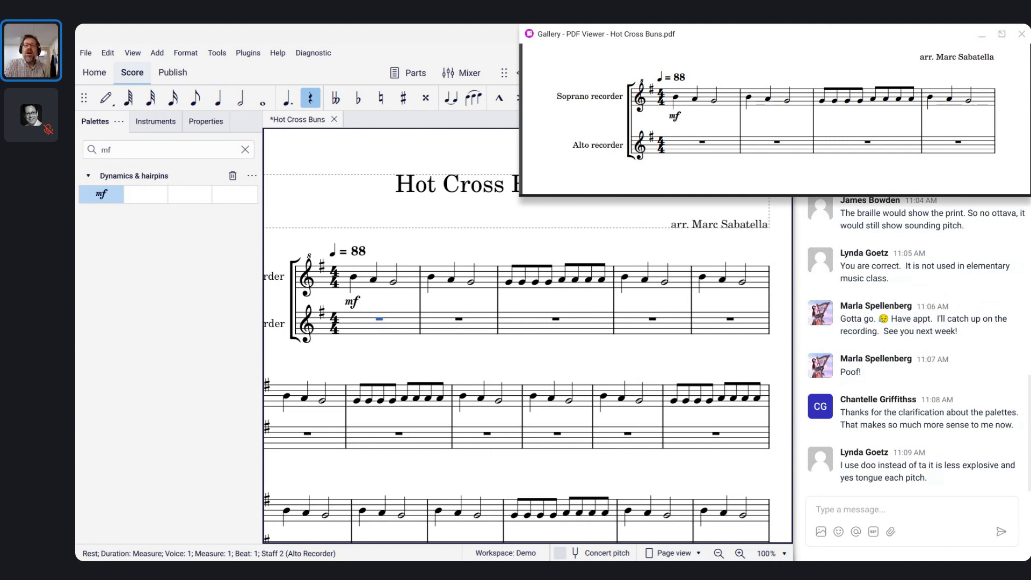
pyautogui.scroll(-1, 735, 103)
pyautogui.scroll(-5, 735, 103)
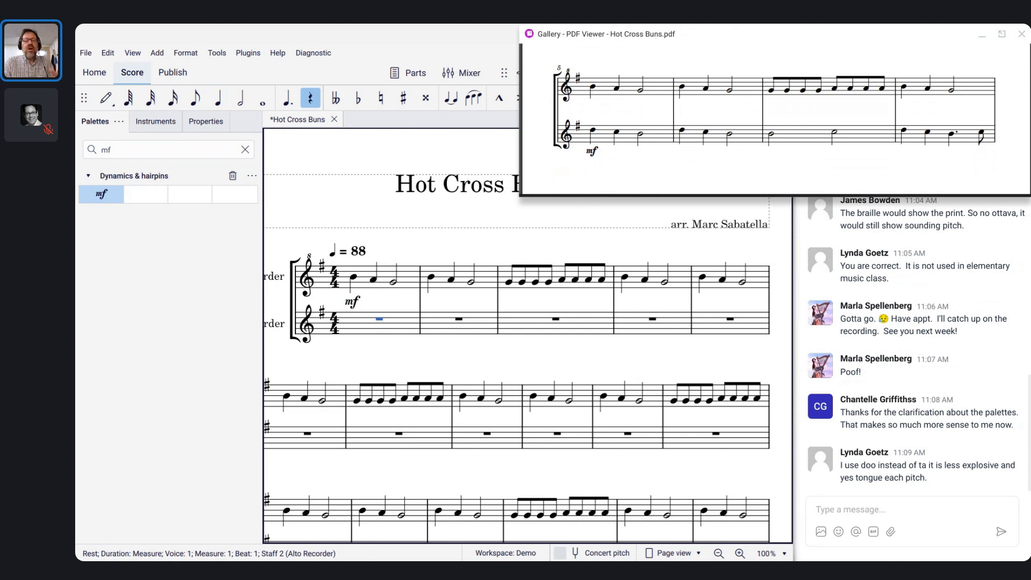
pyautogui.press('alt')
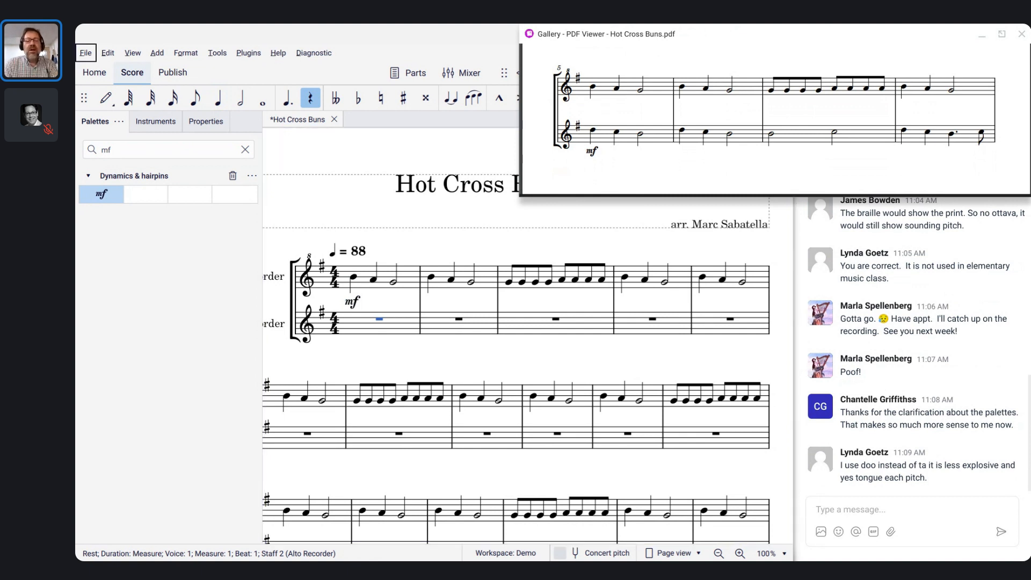
pyautogui.press('Escape')
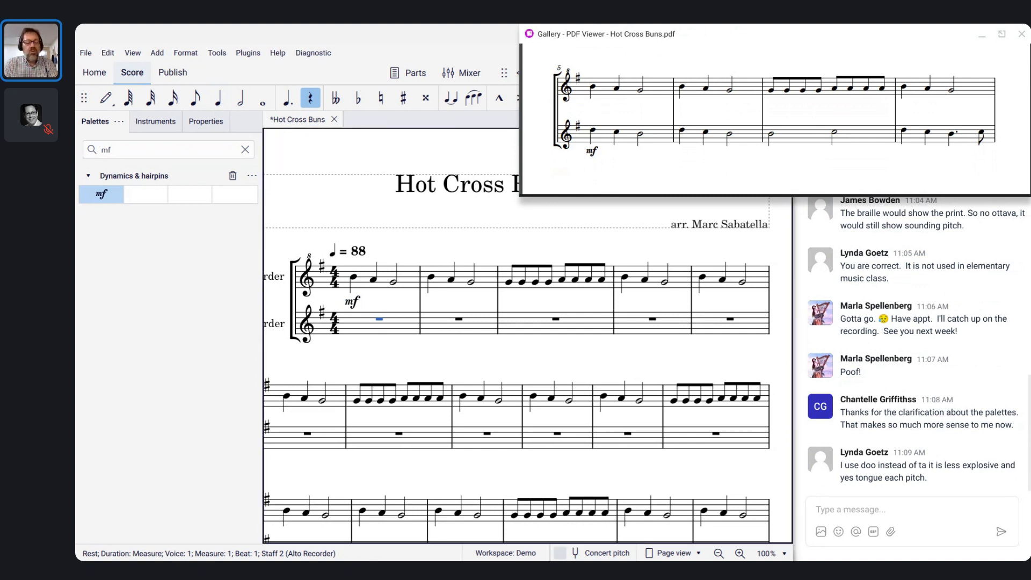
pyautogui.press('Right')
pyautogui.press('Right')
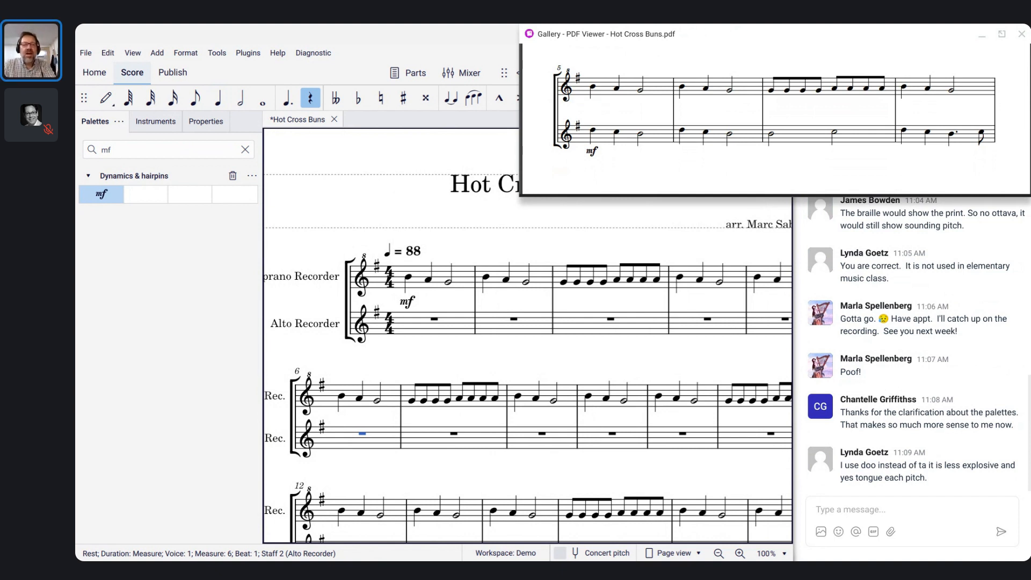
pyautogui.press('Left')
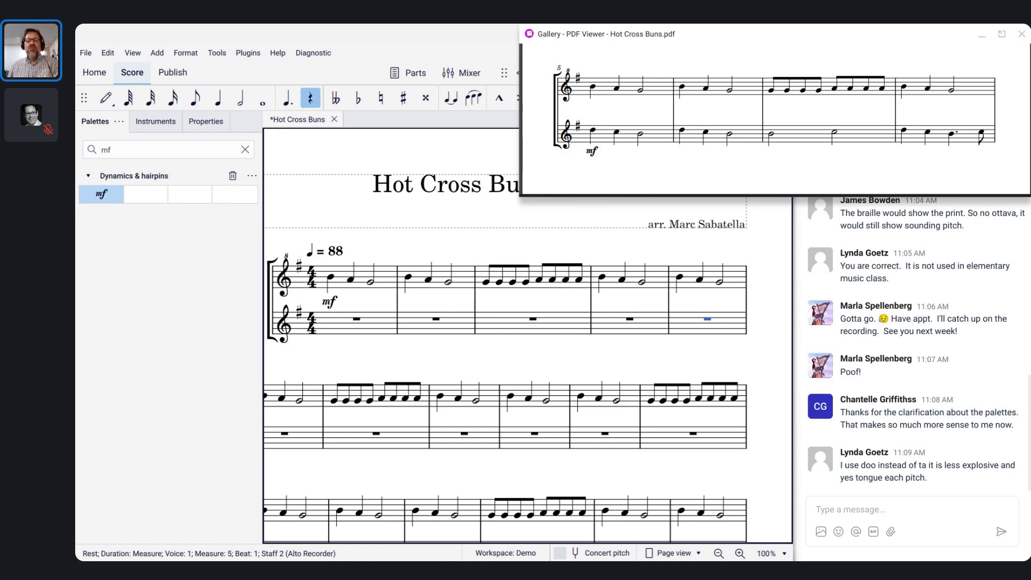
# Try a system break at the end of measure 4 and remove it again
pyautogui.hotkey('alt', 'Tab')
pyautogui.hotkey('alt', 'shift', 'Tab')
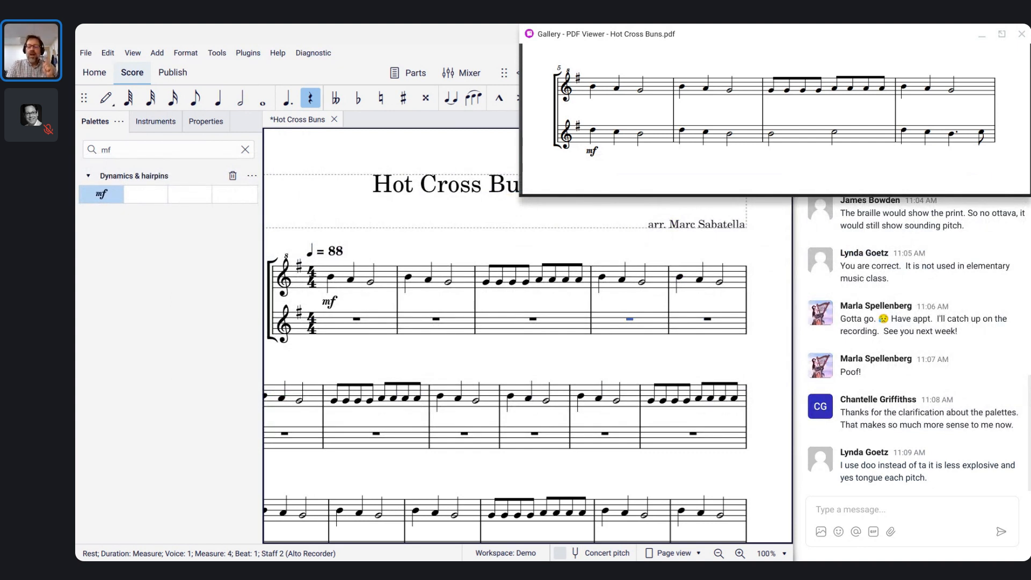
pyautogui.press('Return')
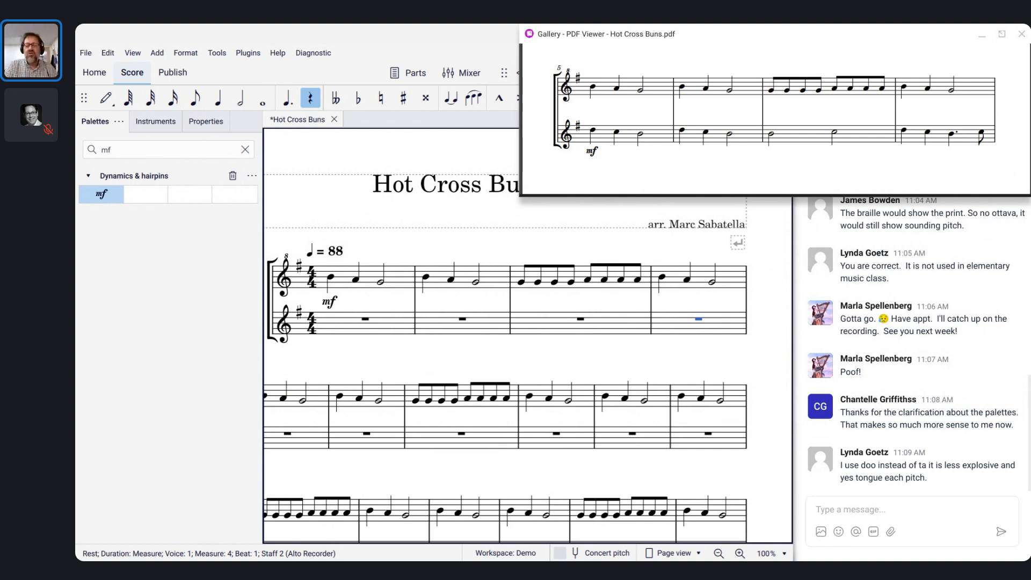
pyautogui.press('Return')
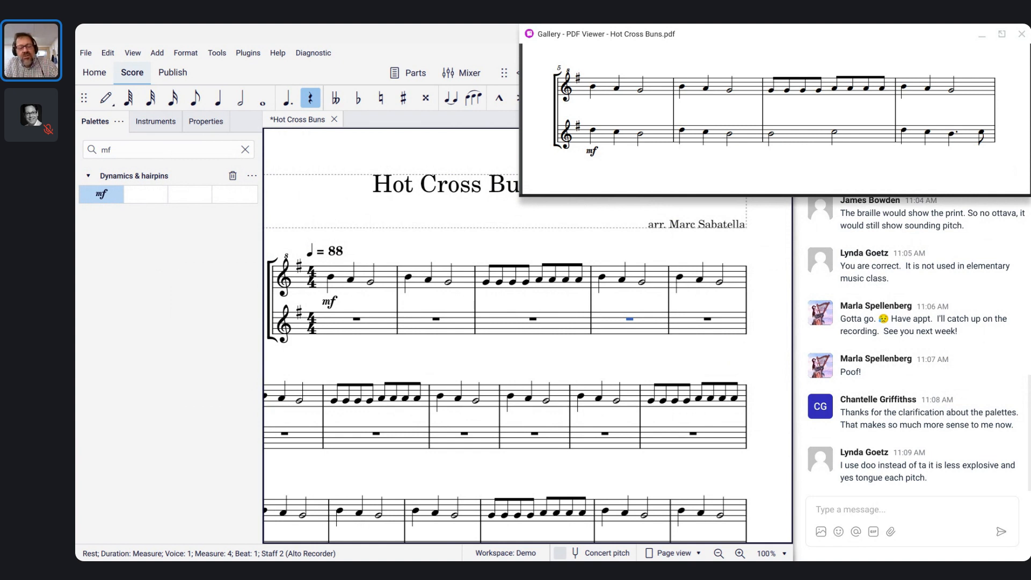
# Select the entire score and add system breaks every 4 measures
pyautogui.hotkey('ctrl', 'a')
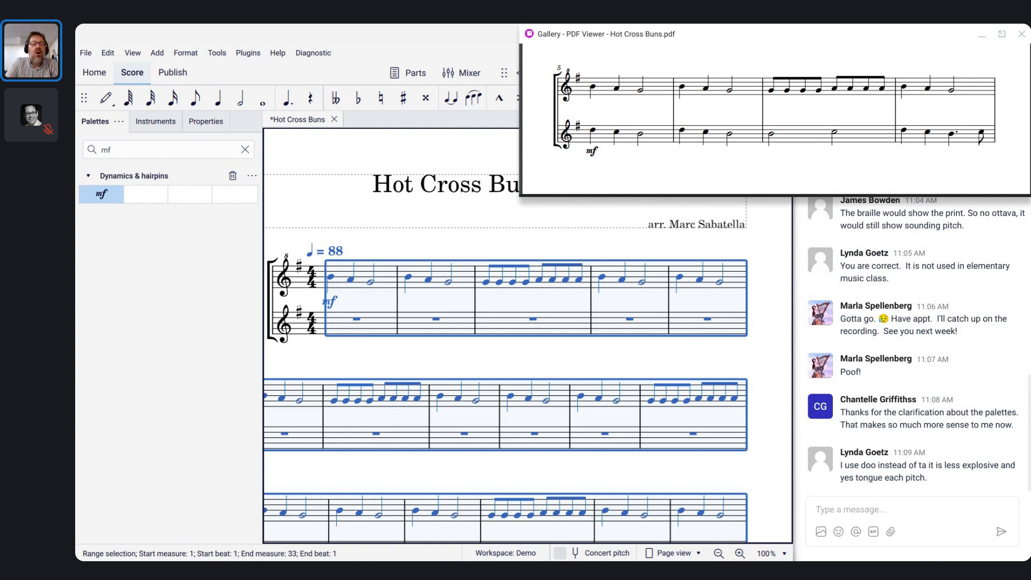
pyautogui.hotkey('alt', 'o')
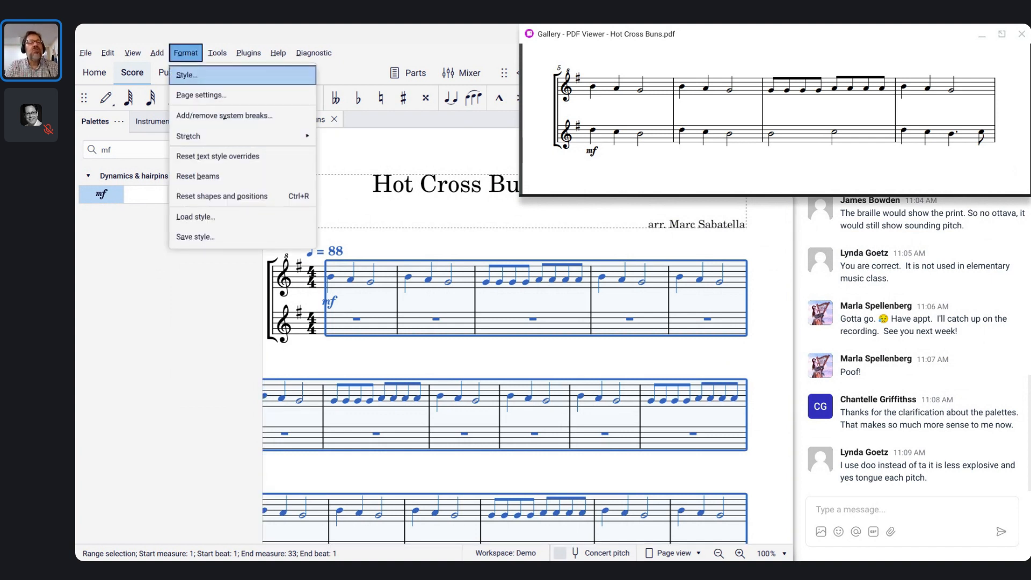
pyautogui.press('Down')
pyautogui.press('Down')
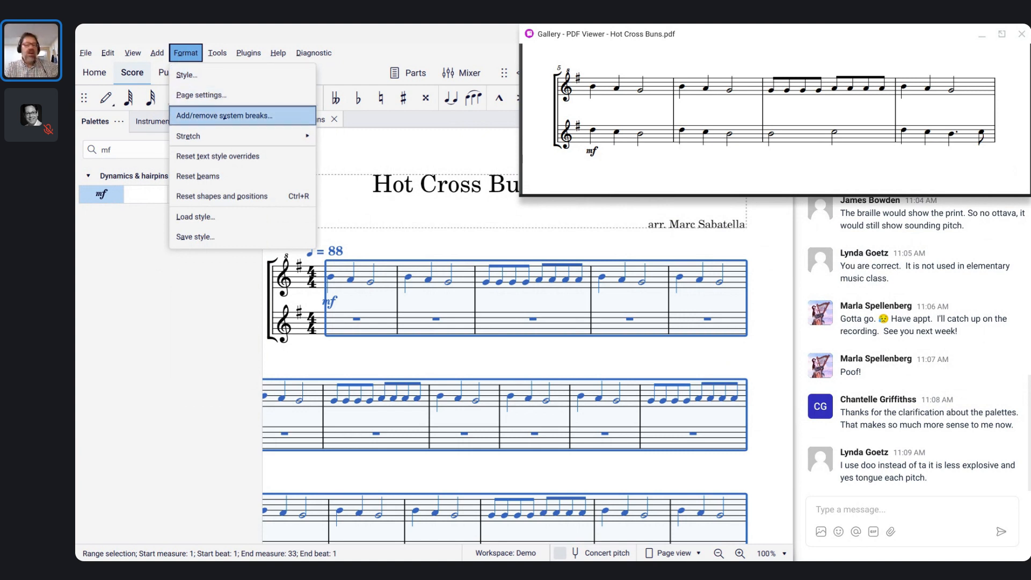
pyautogui.press('Return')
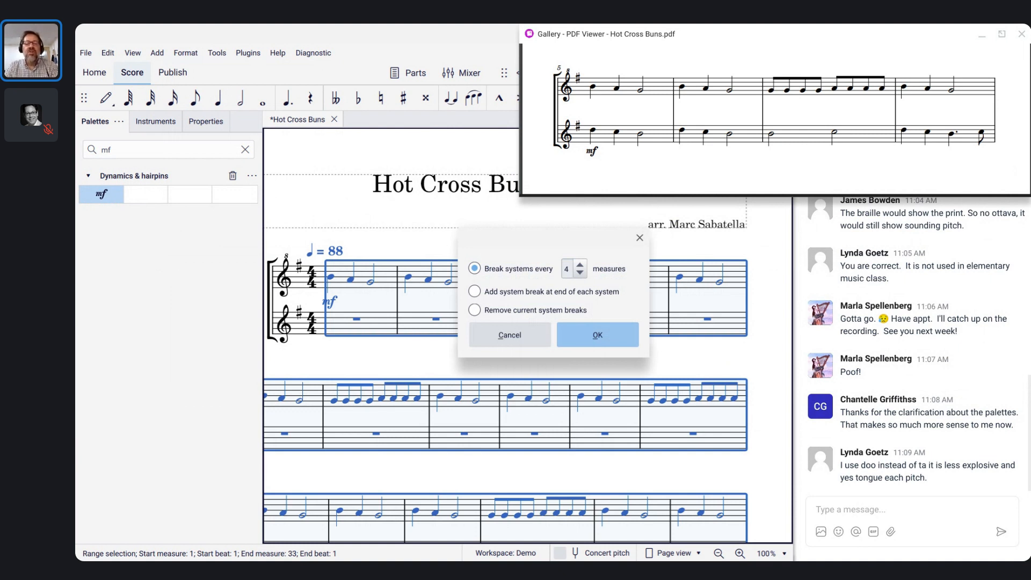
pyautogui.click(567, 269)
pyautogui.press('Tab')
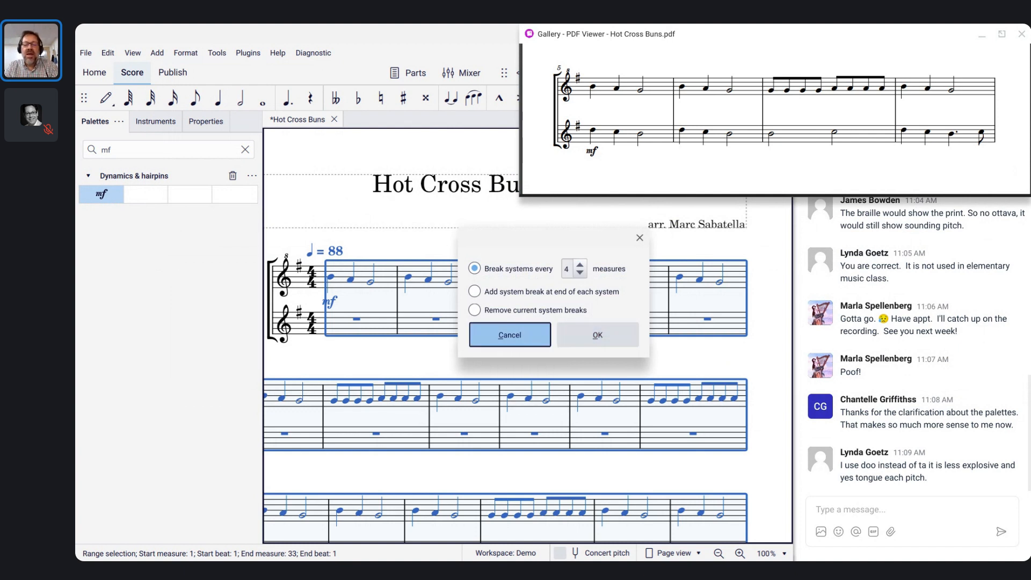
pyautogui.press('Tab')
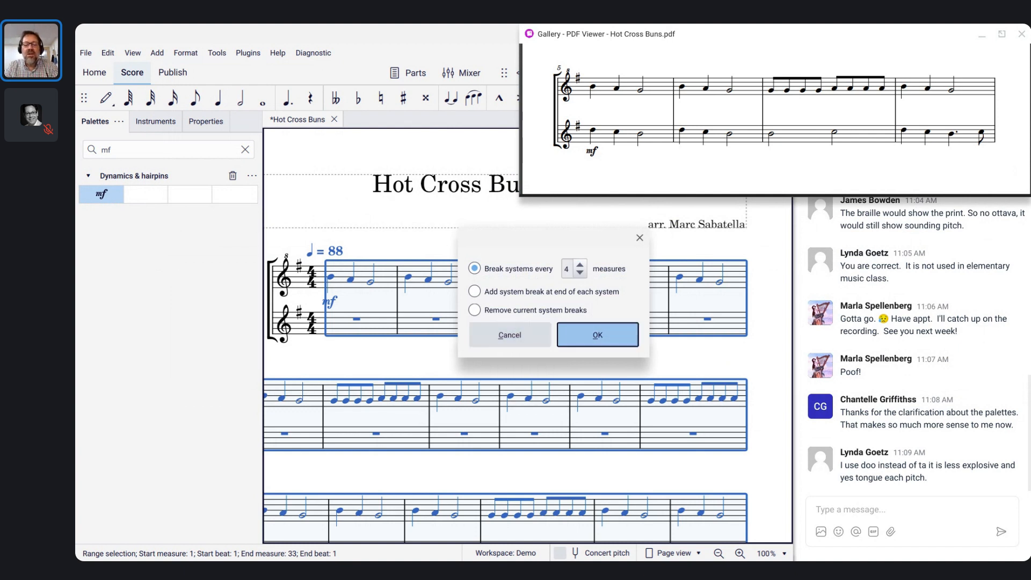
pyautogui.press('Return')
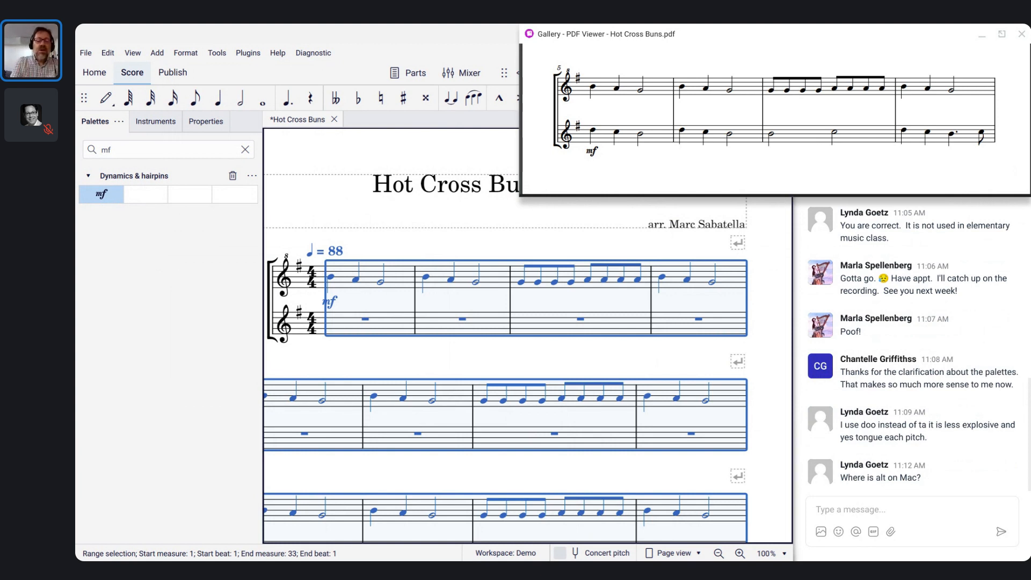
# Go to measure 5 and enter quarter notes D5 and C5 and a half note B4 on the Alto Recorder staff
pyautogui.hotkey('ctrl', 'f')
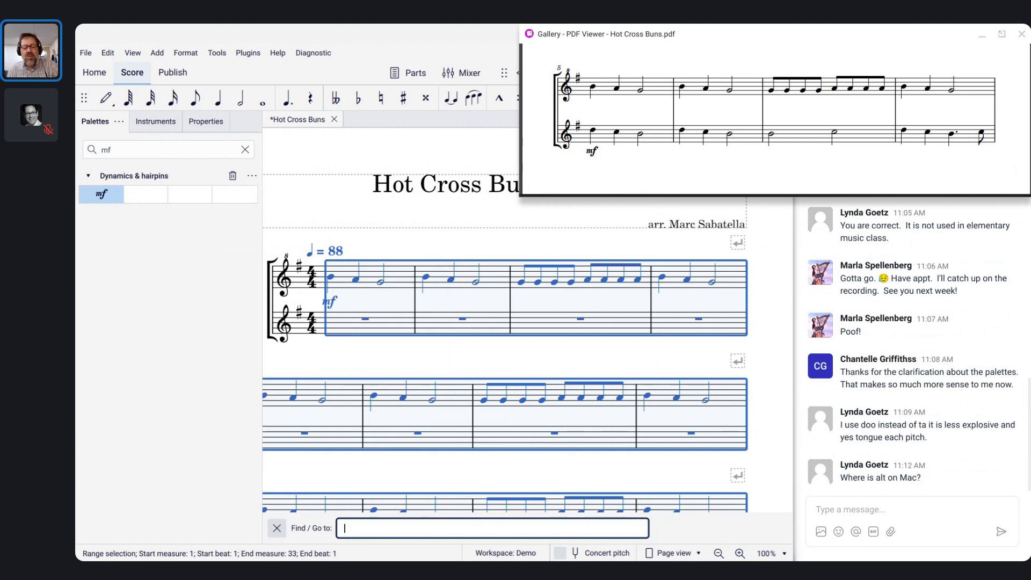
pyautogui.write('5')
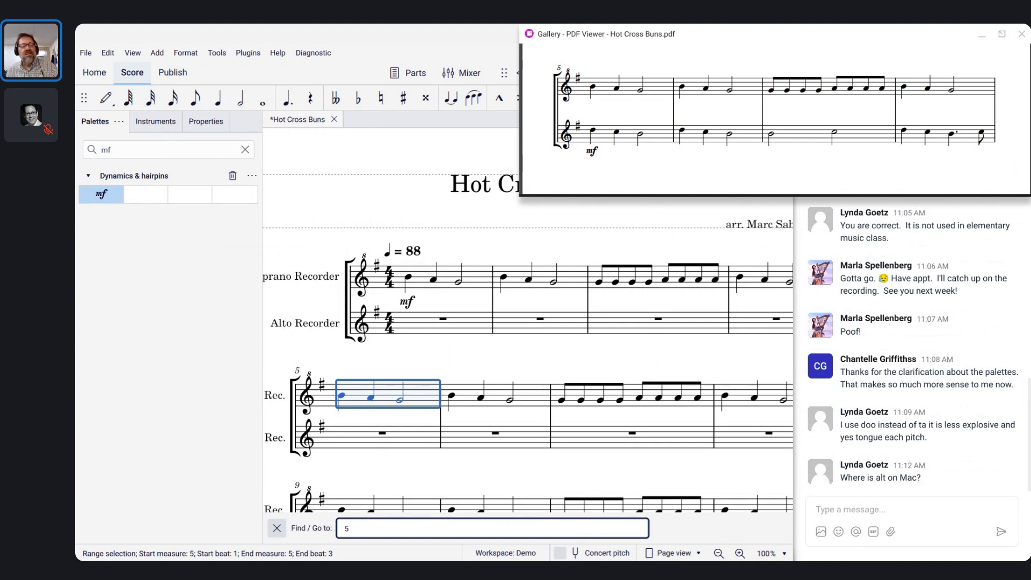
pyautogui.press('Escape')
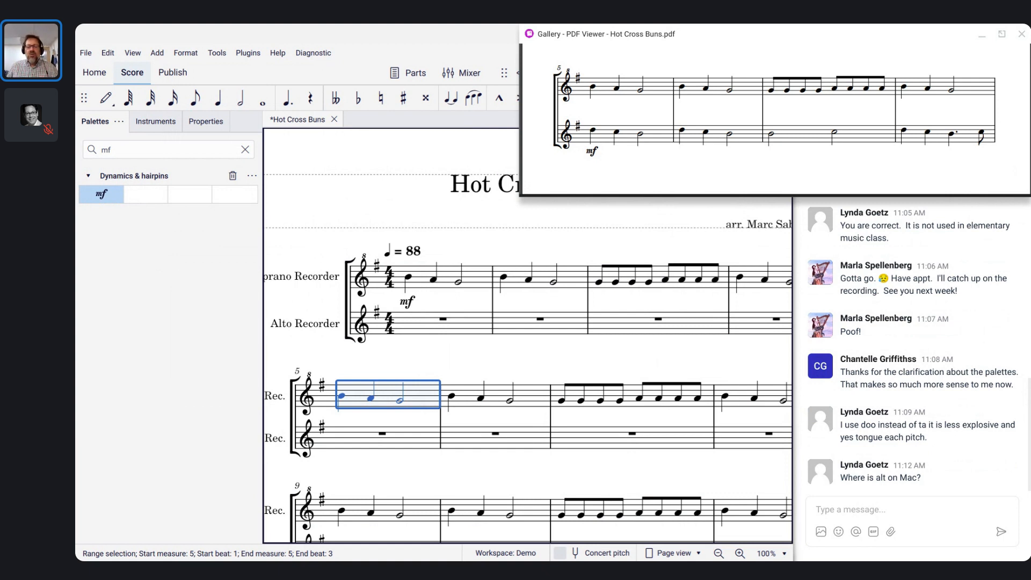
pyautogui.press('n')
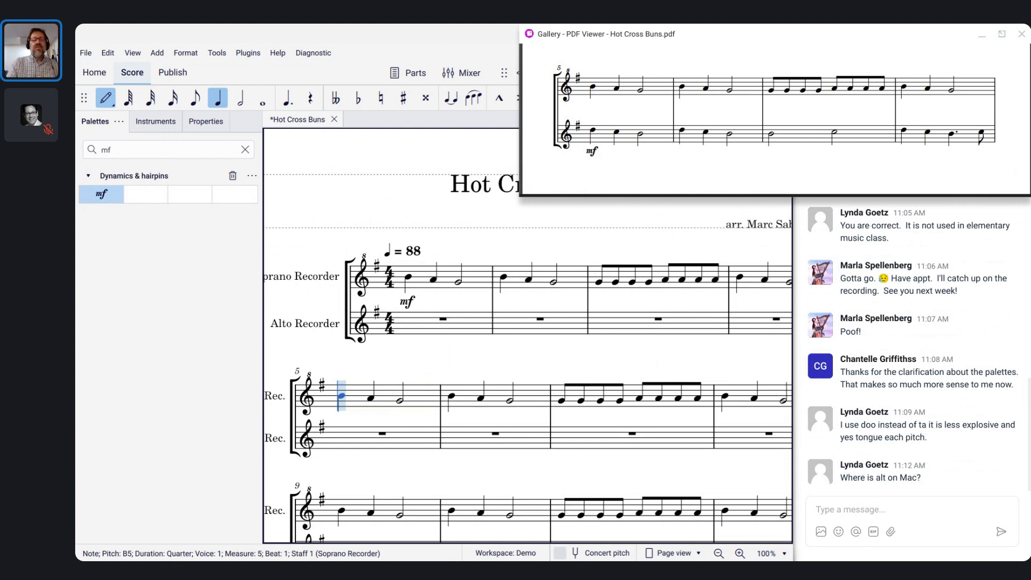
pyautogui.hotkey('ctrl', 'Down')
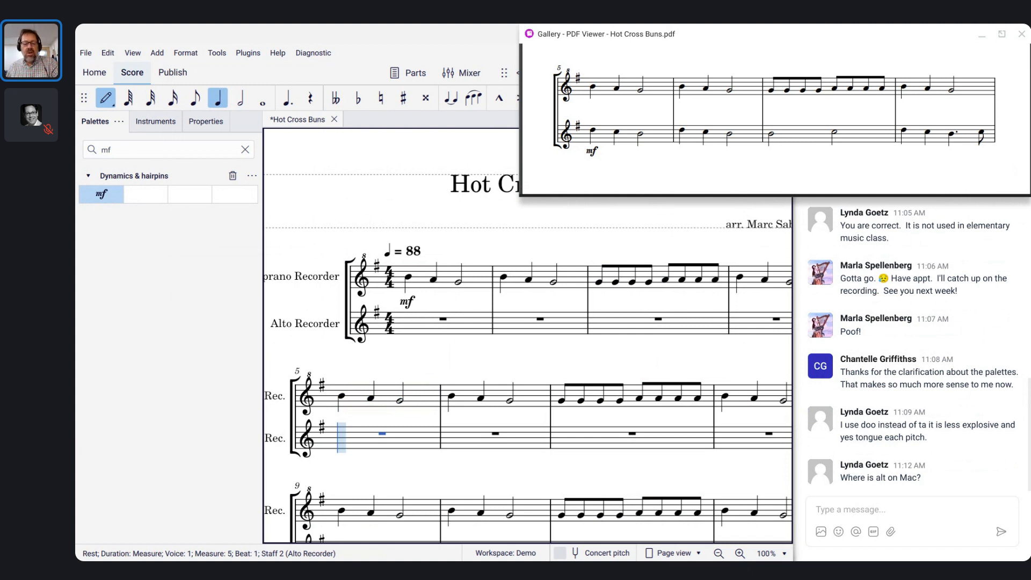
pyautogui.press('d')
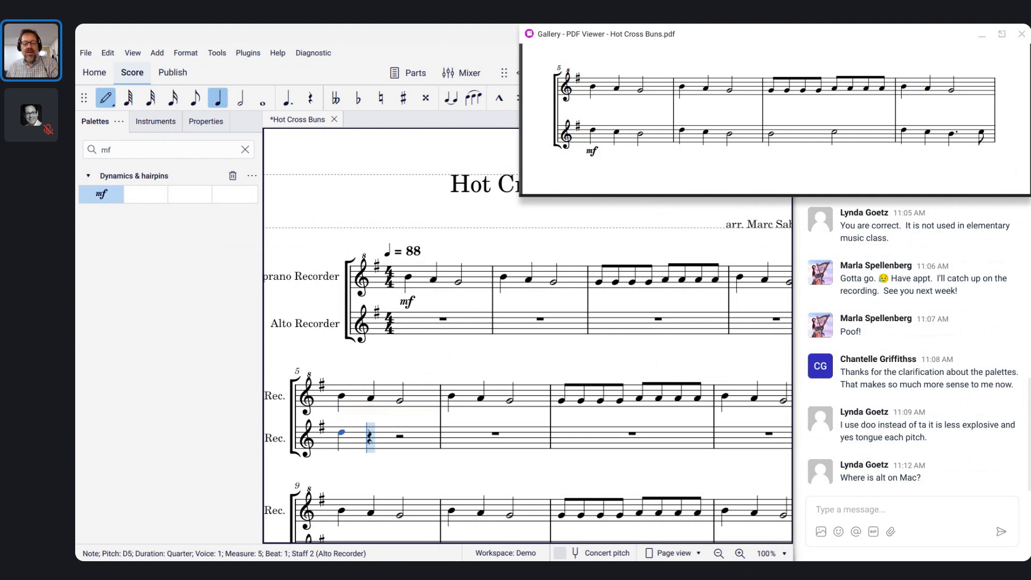
pyautogui.press('c')
pyautogui.press('6')
pyautogui.press('b')
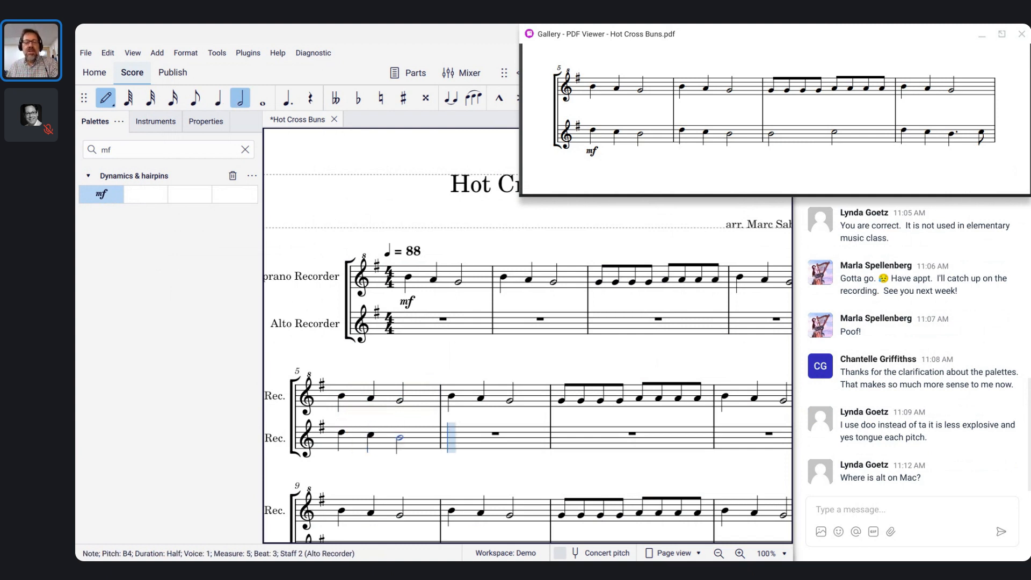
# Enter quarter notes D5 and C5 and half note B4 in measure 6, and half notes B4 and C5 in measure 7 of the Alto Recorder staff
pyautogui.press('5')
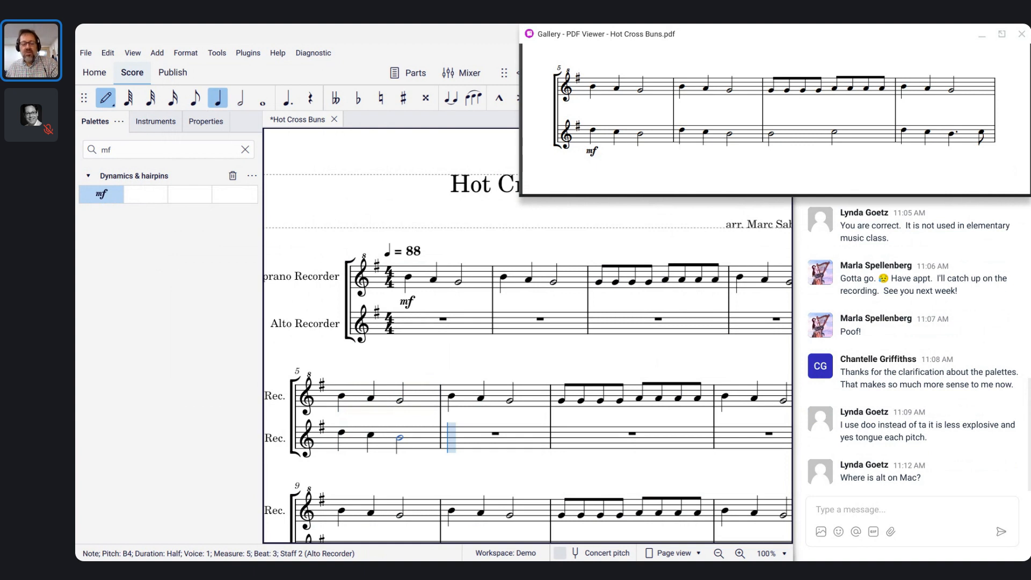
pyautogui.press('d')
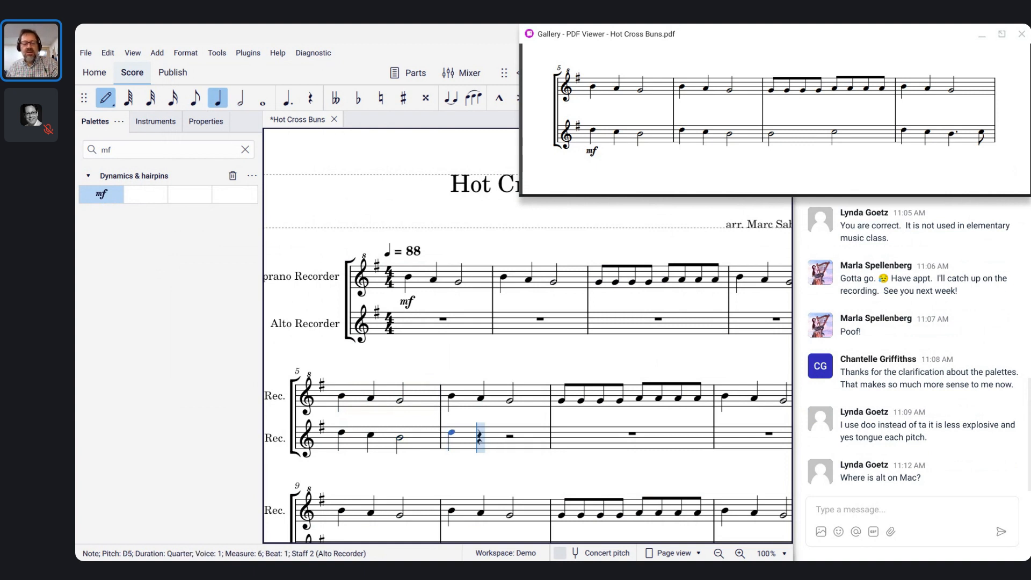
pyautogui.press('c')
pyautogui.press('6')
pyautogui.press('b')
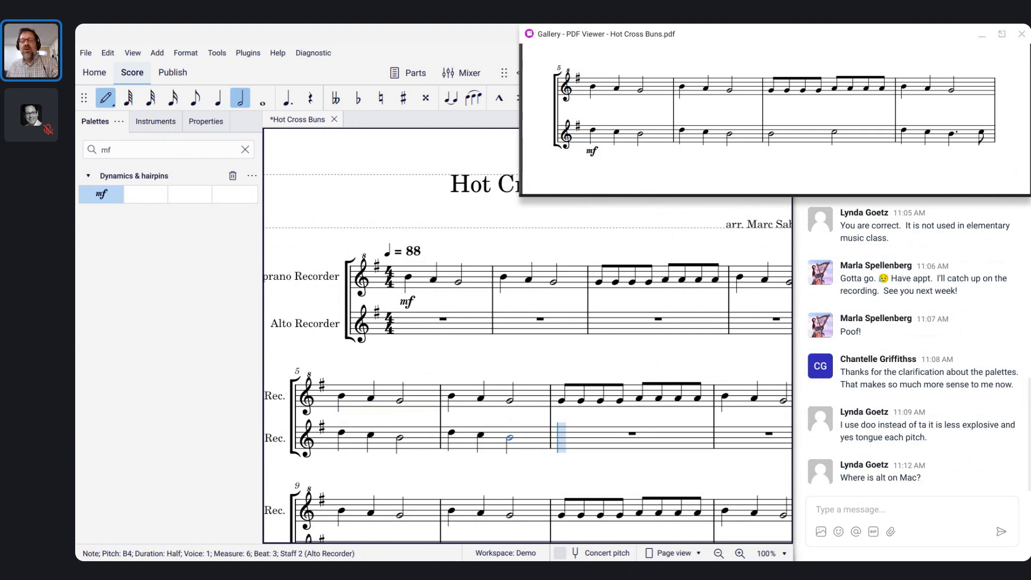
pyautogui.press('b')
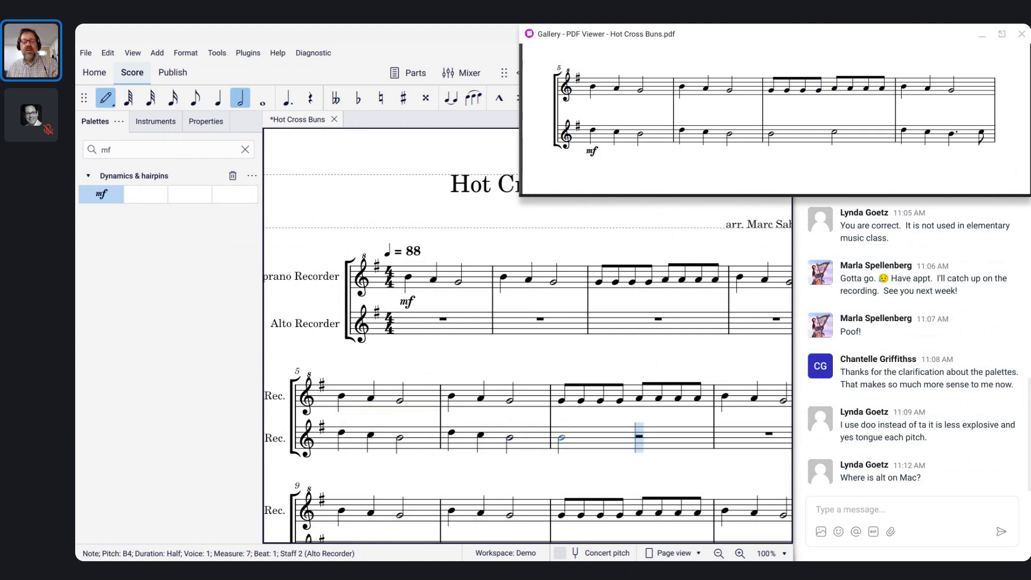
pyautogui.press('c')
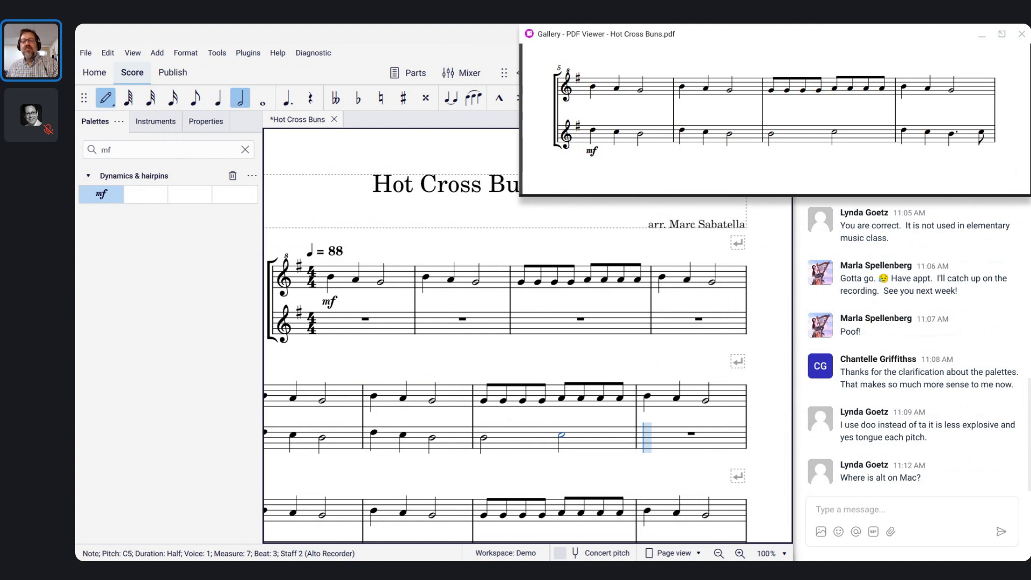
# Fill measure 8 of the Alto Recorder staff with quarter notes D5 and C5, a dotted quarter B4 and an eighth C5
pyautogui.press('5')
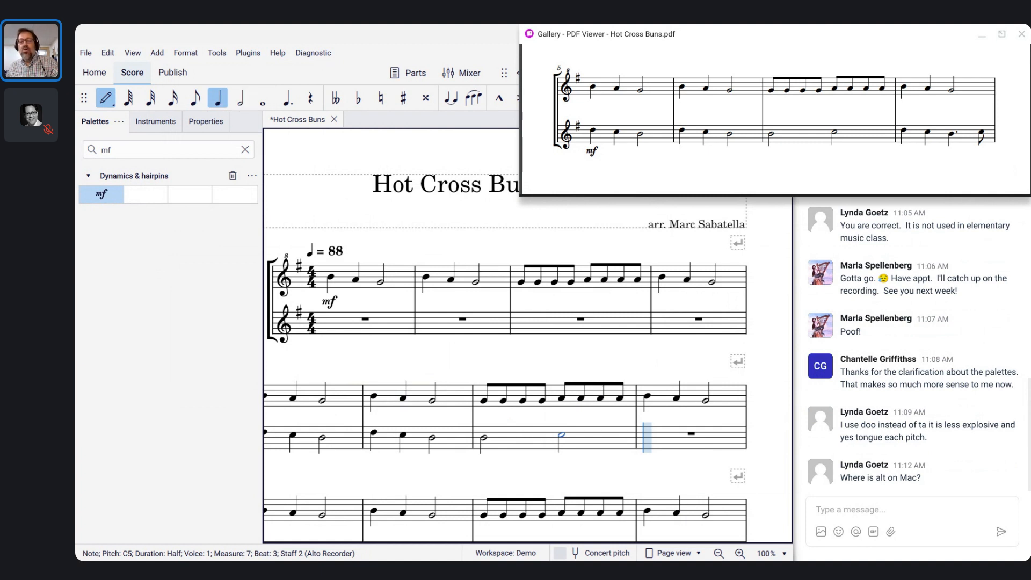
pyautogui.press('d')
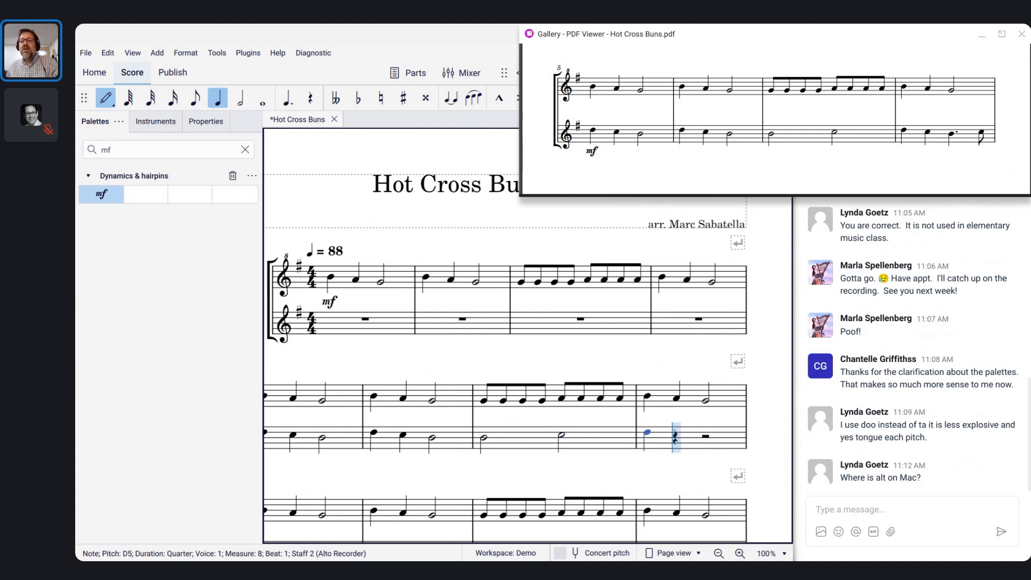
pyautogui.press('c')
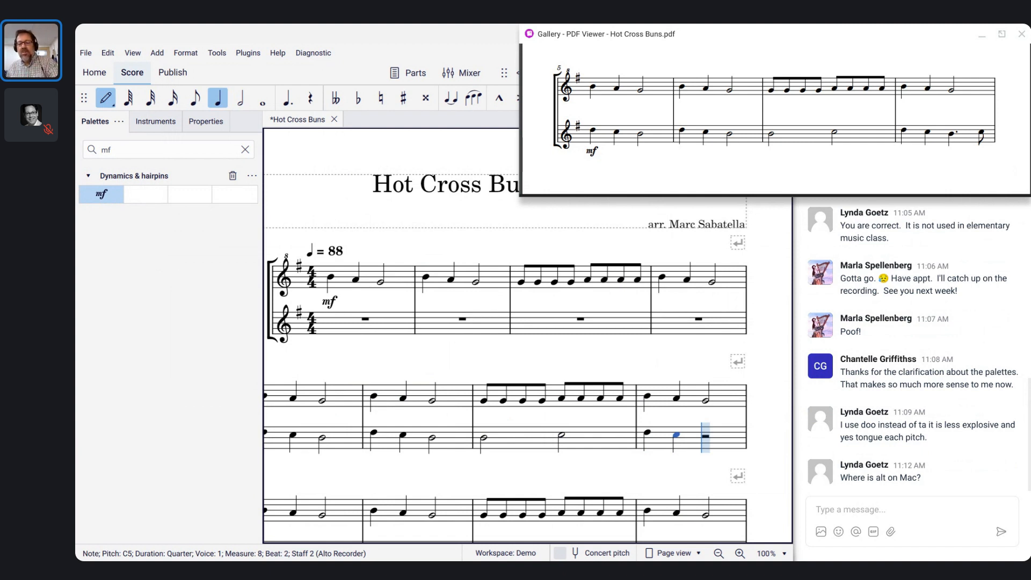
pyautogui.press('.')
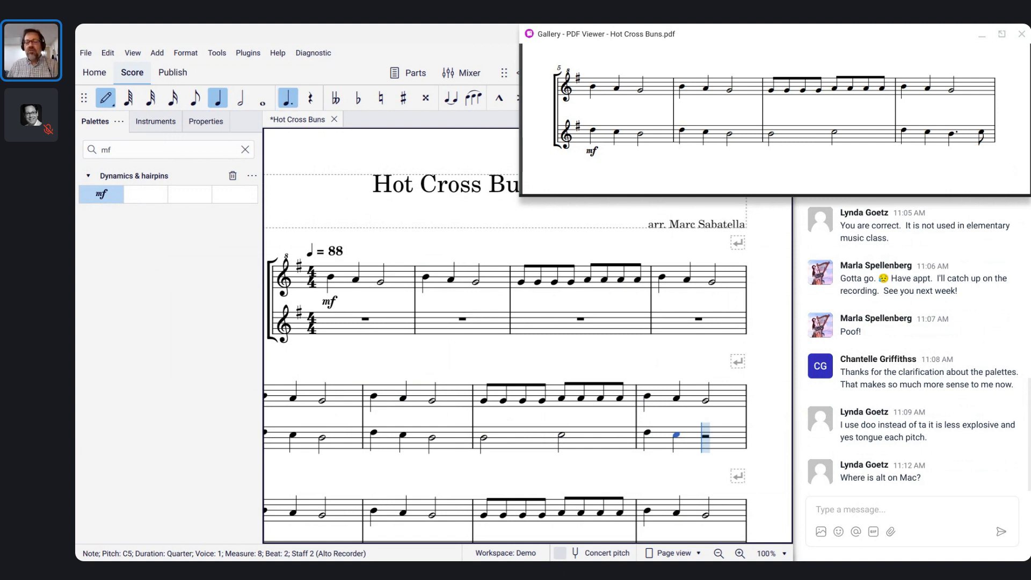
pyautogui.press('b')
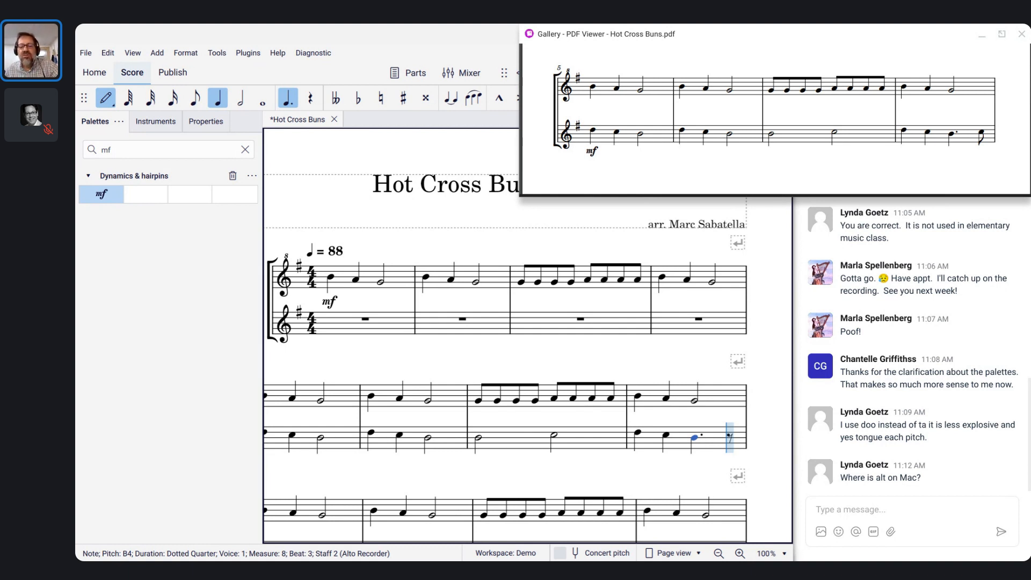
pyautogui.press('3')
pyautogui.press('c')
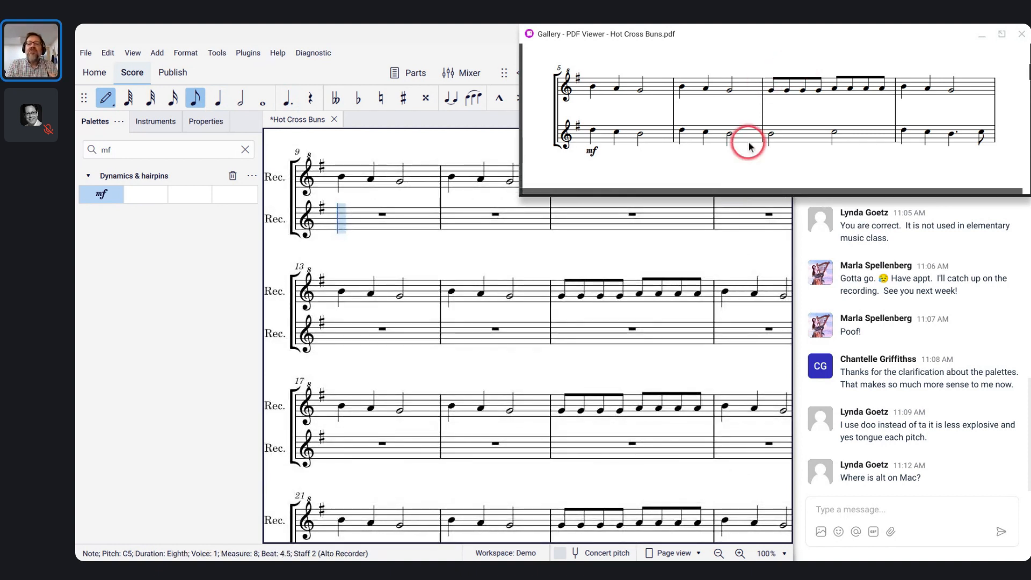
# Show the reference PDF's third system, starting at measure 9, and switch back to the MuseScore score
pyautogui.scroll(-5, 750, 146)
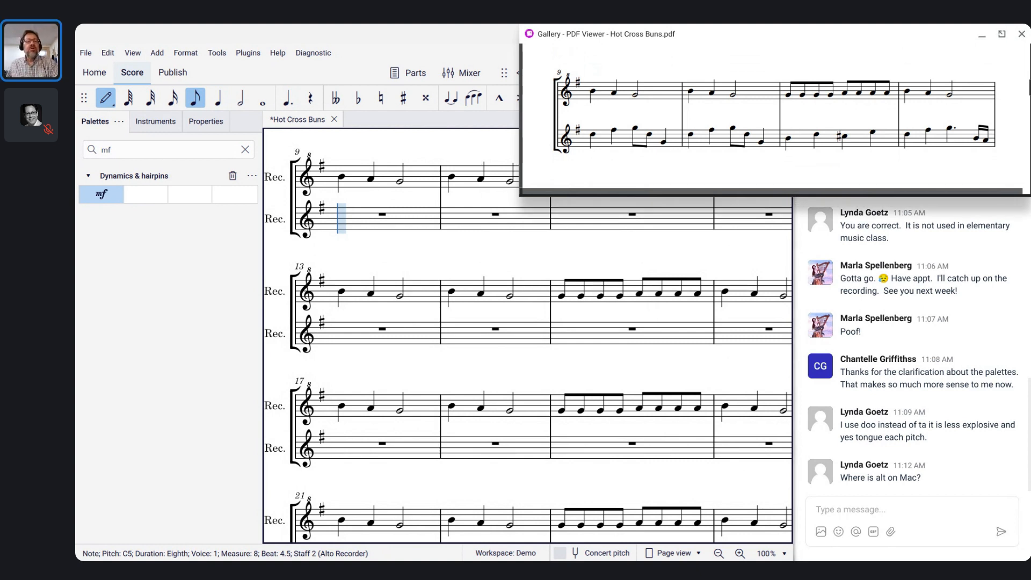
pyautogui.hotkey('alt', 'Tab')
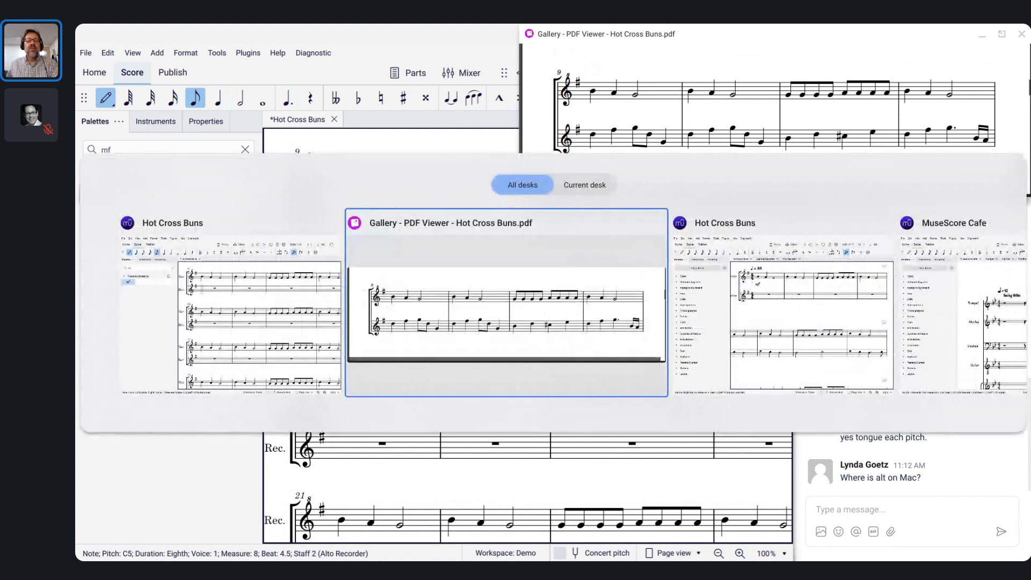
pyautogui.hotkey('alt', 'shift', 'Tab')
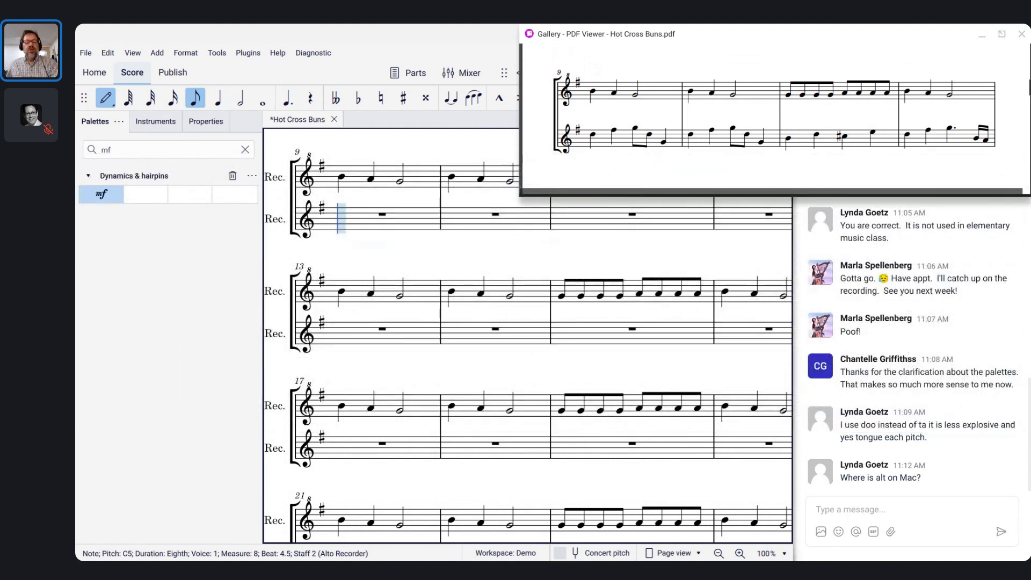
# Fill measure 9 of the Alto Recorder staff with quarters D5 and F♯5, eighths G5 and D5, and a quarter G4
pyautogui.press('5')
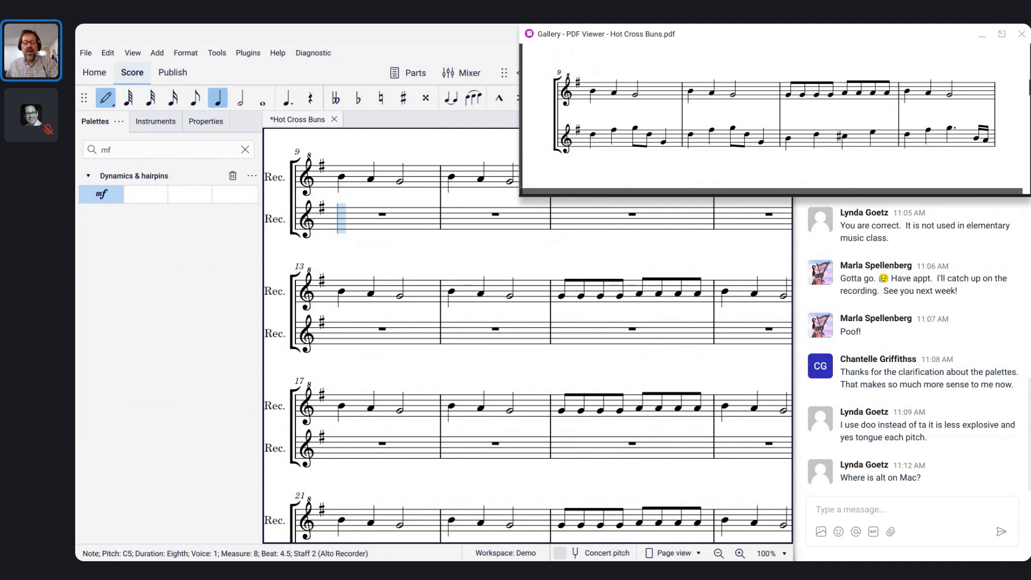
pyautogui.press('d')
pyautogui.press('f')
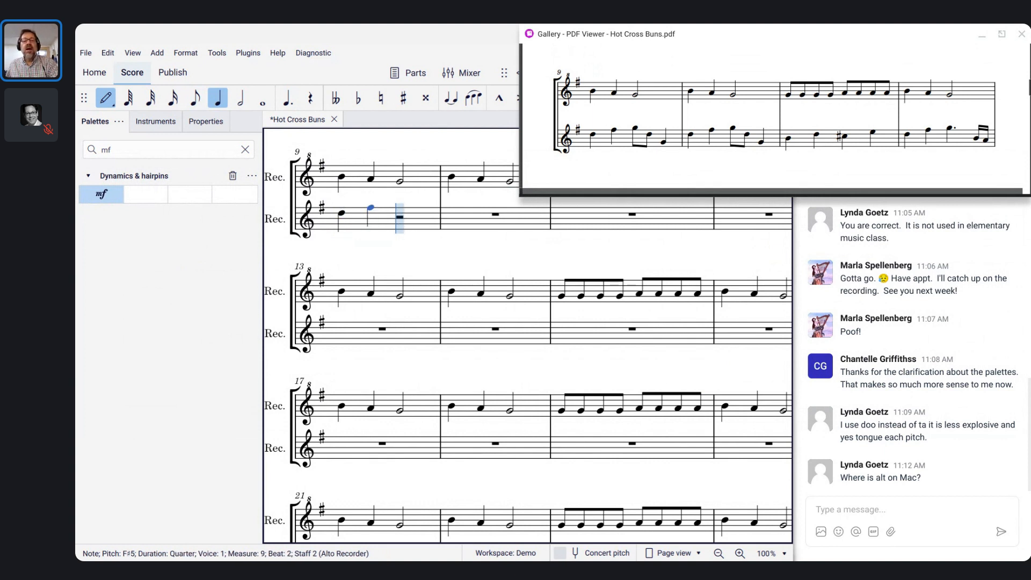
pyautogui.press('4')
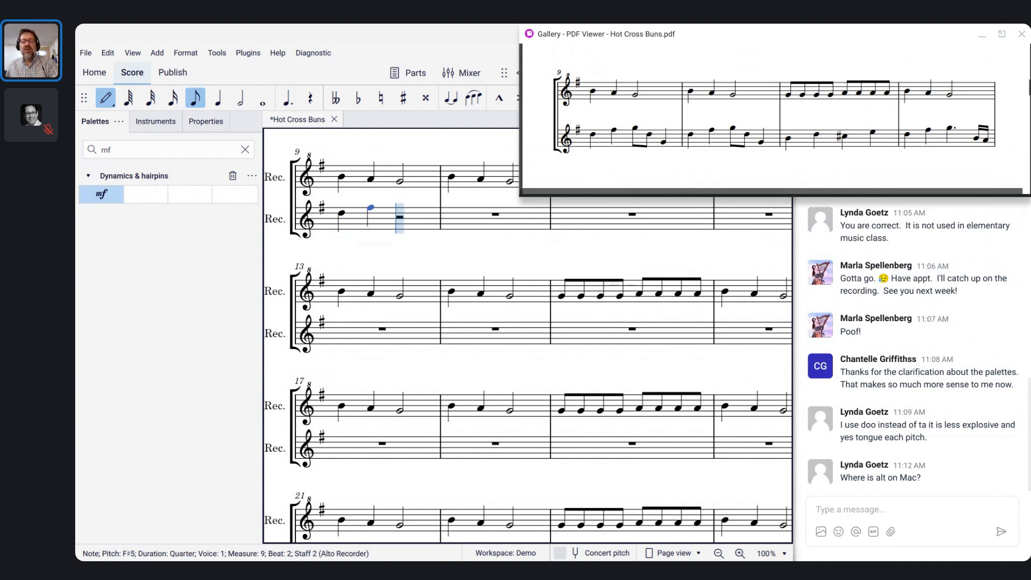
pyautogui.press('g')
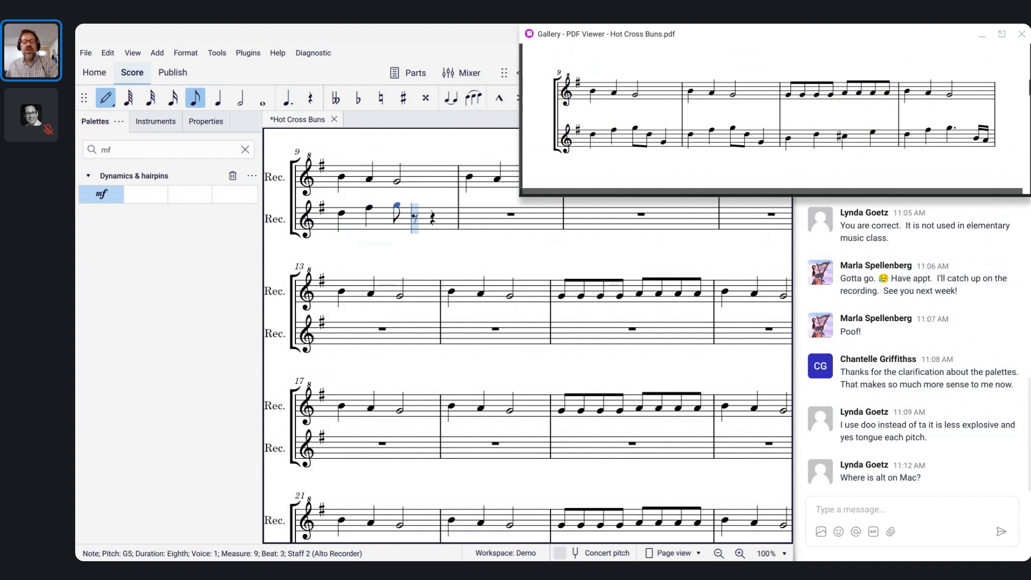
pyautogui.press('d')
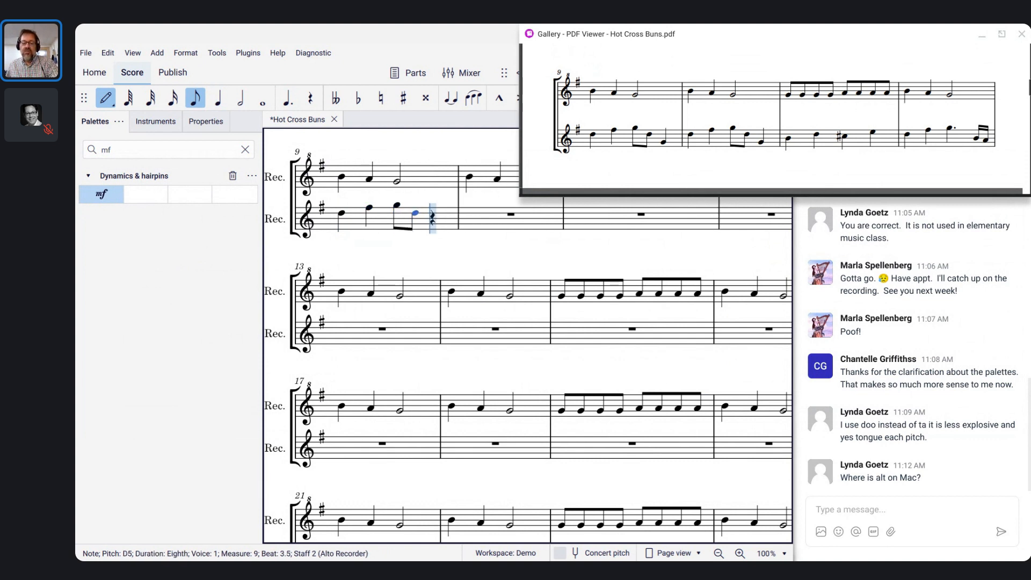
pyautogui.press('5')
pyautogui.press('g')
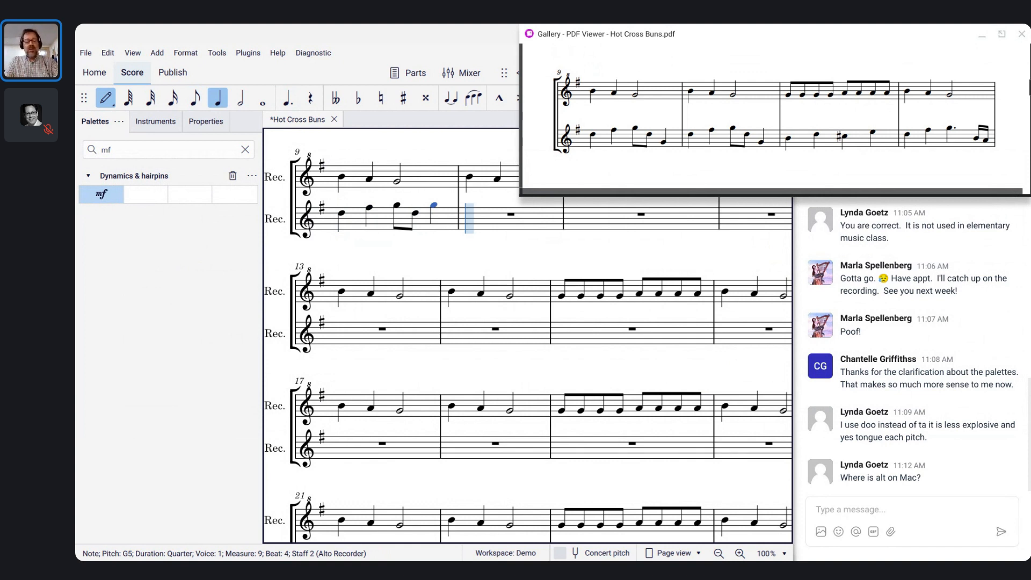
pyautogui.hotkey('ctrl', 'Down')
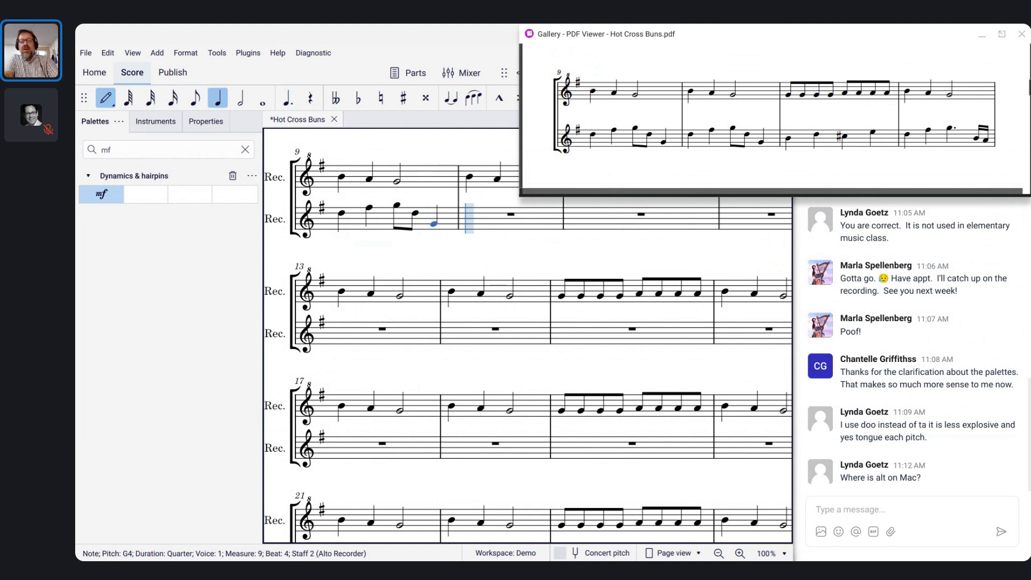
# Enter quarters D5 and F♯5, eighths G5 and D5, and a quarter G4 in measure 10 of the Alto Recorder staff
pyautogui.press('d')
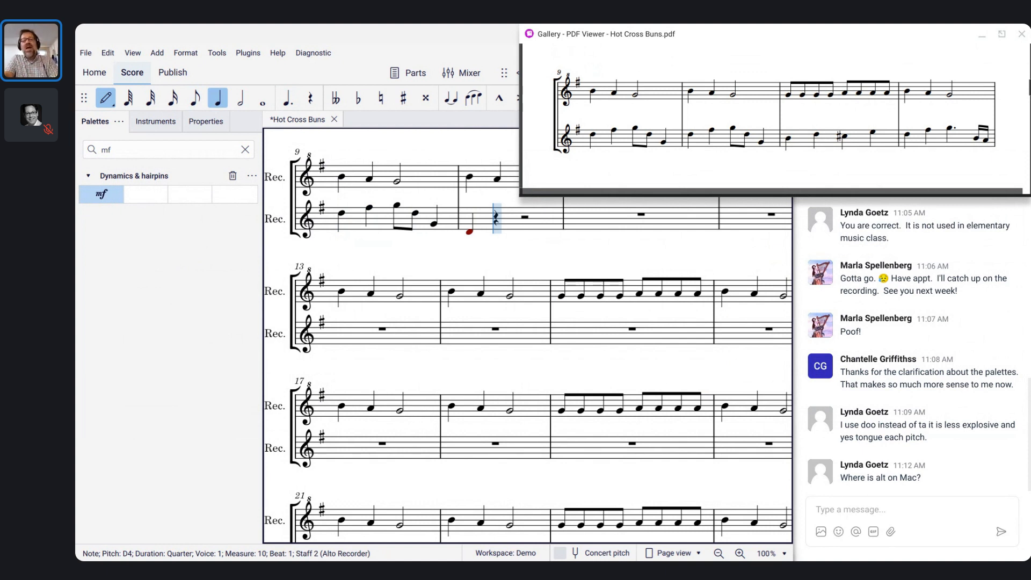
pyautogui.hotkey('ctrl', 'Up')
pyautogui.press('f')
pyautogui.press('4')
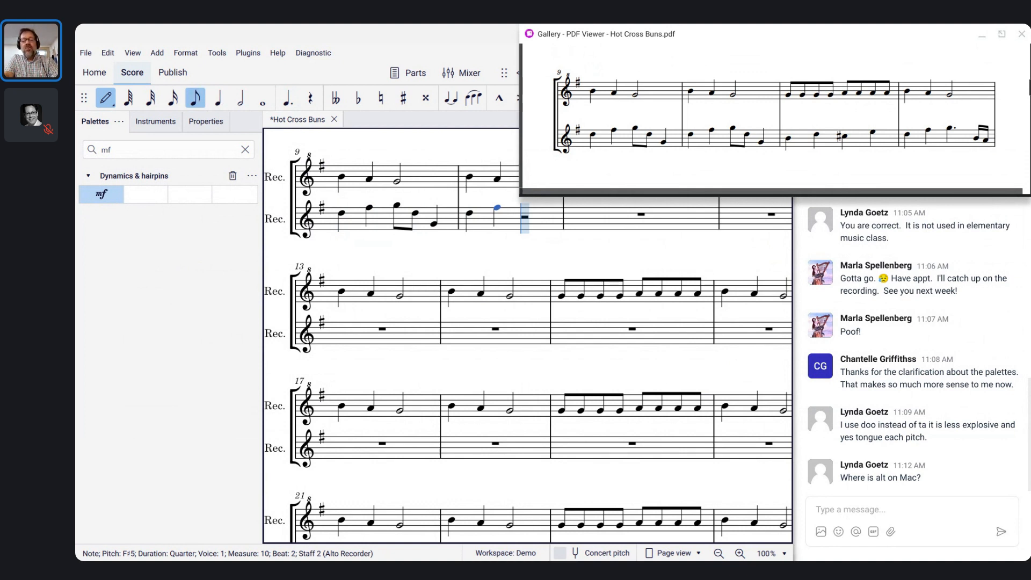
pyautogui.press('g')
pyautogui.press('d')
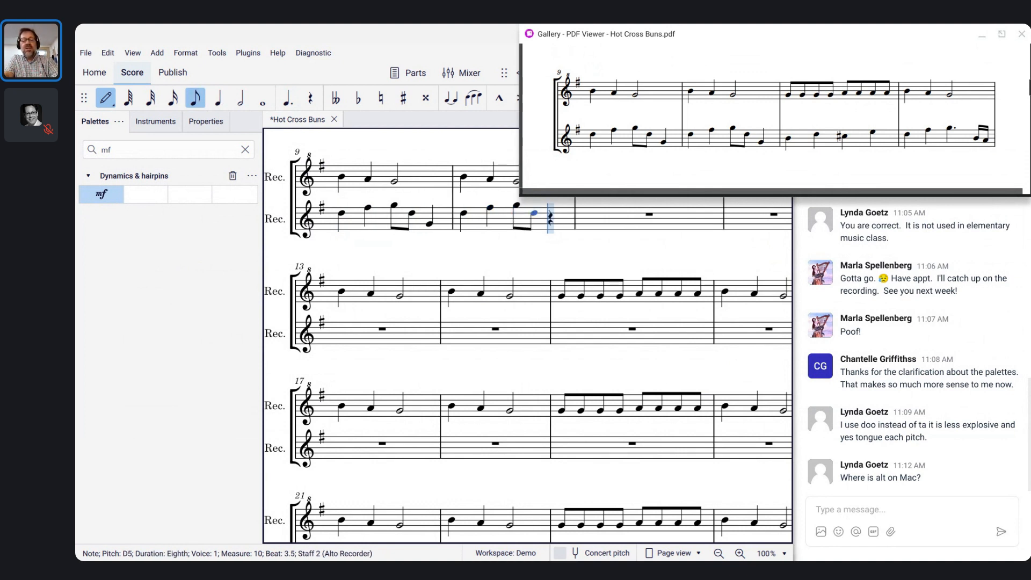
pyautogui.press('5')
pyautogui.press('g')
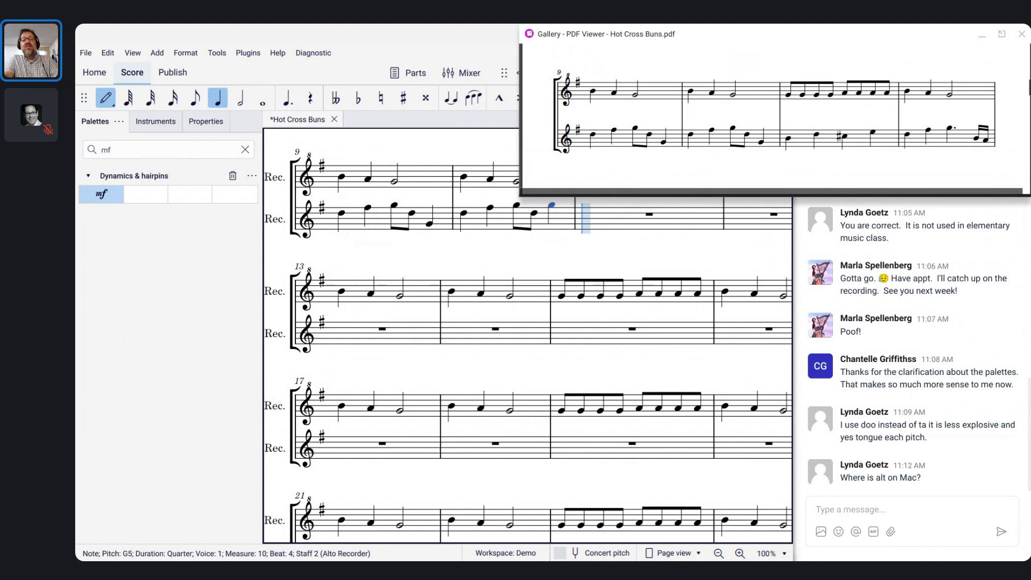
pyautogui.hotkey('ctrl', 'Down')
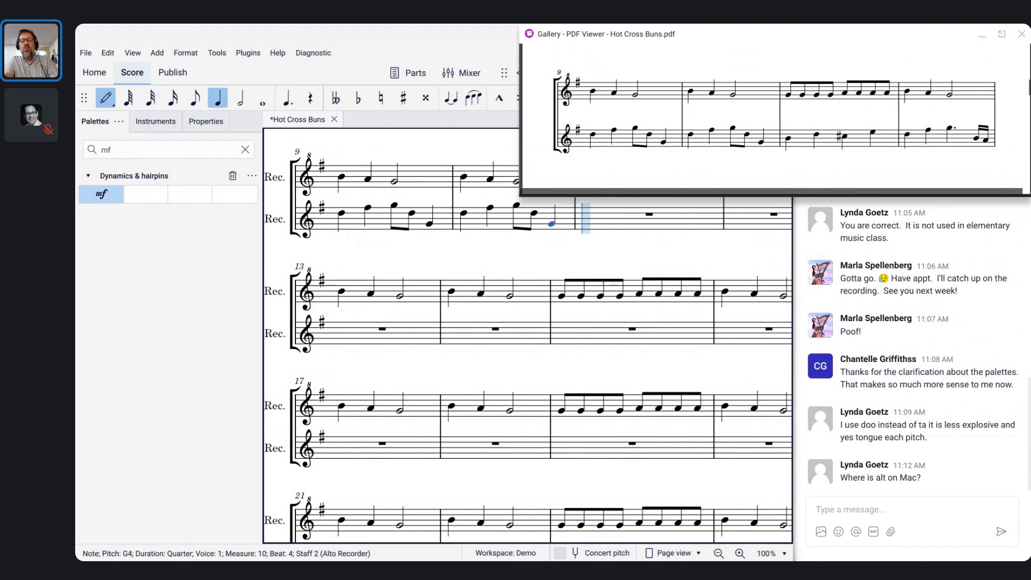
# Enter quarter notes B4 and D5 on beats 1 and 2 of measure 11 in the Alto Recorder staff
pyautogui.press('b')
pyautogui.press('d')
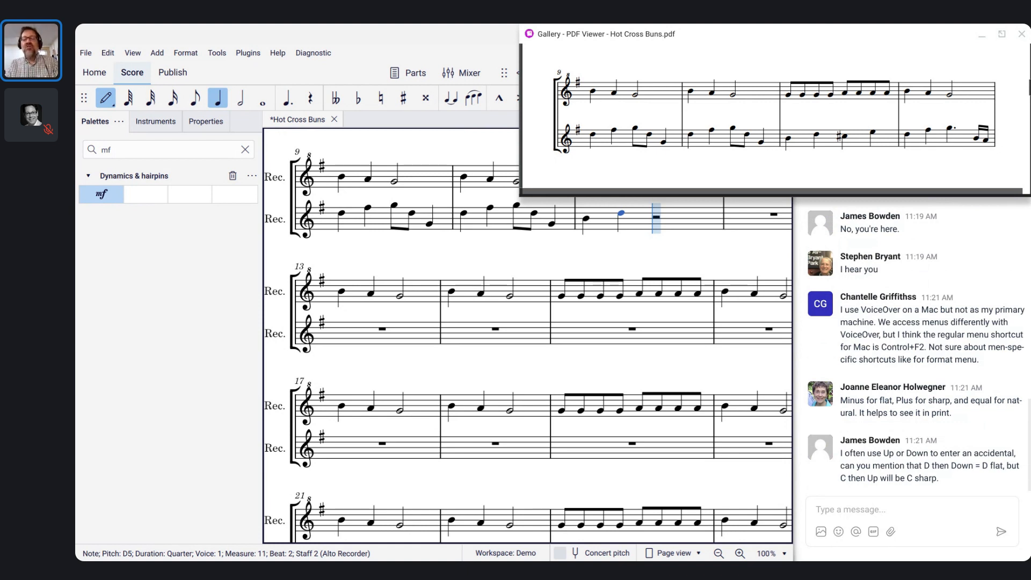
# Try a quarter note C5 raised to C♯5 on beat 3 of measure 11, toggle its enharmonic spelling, and undo the note
pyautogui.press('c')
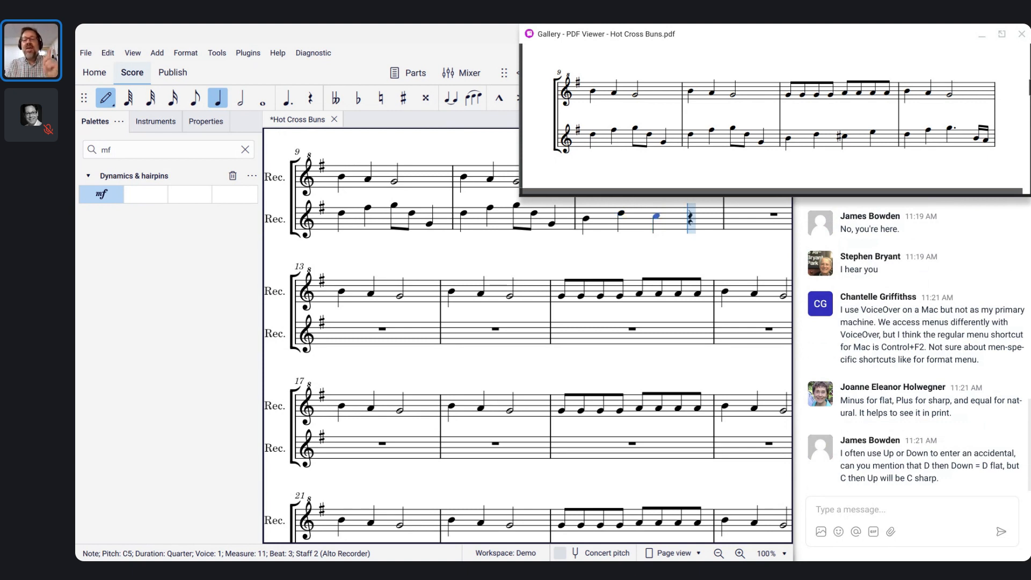
pyautogui.press('Up')
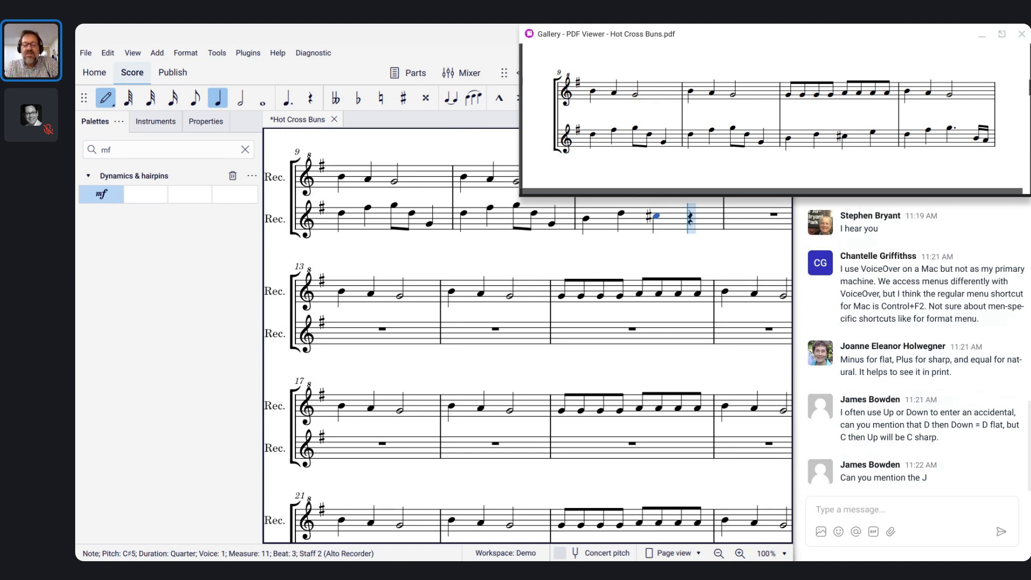
pyautogui.press('j')
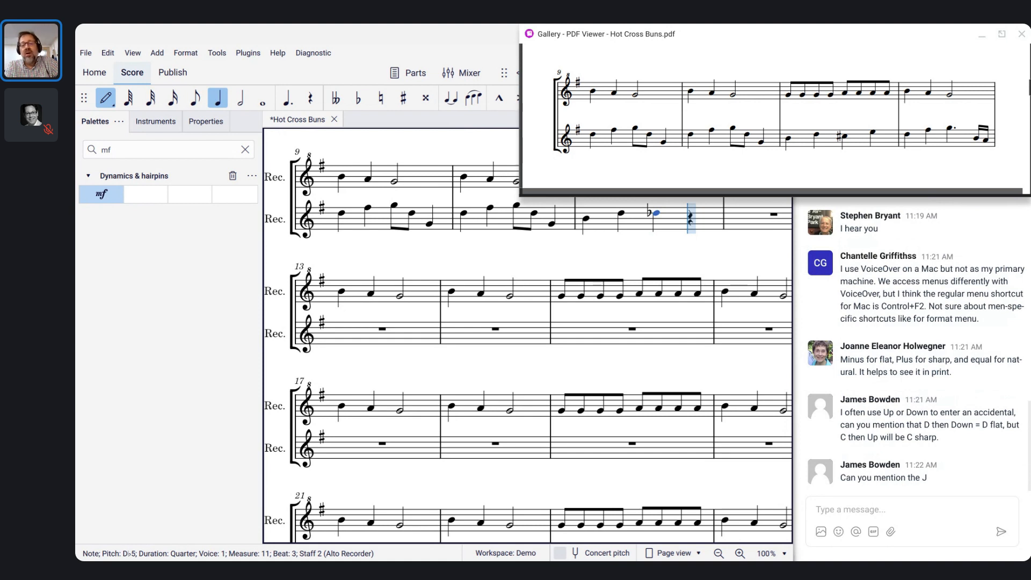
pyautogui.press('j')
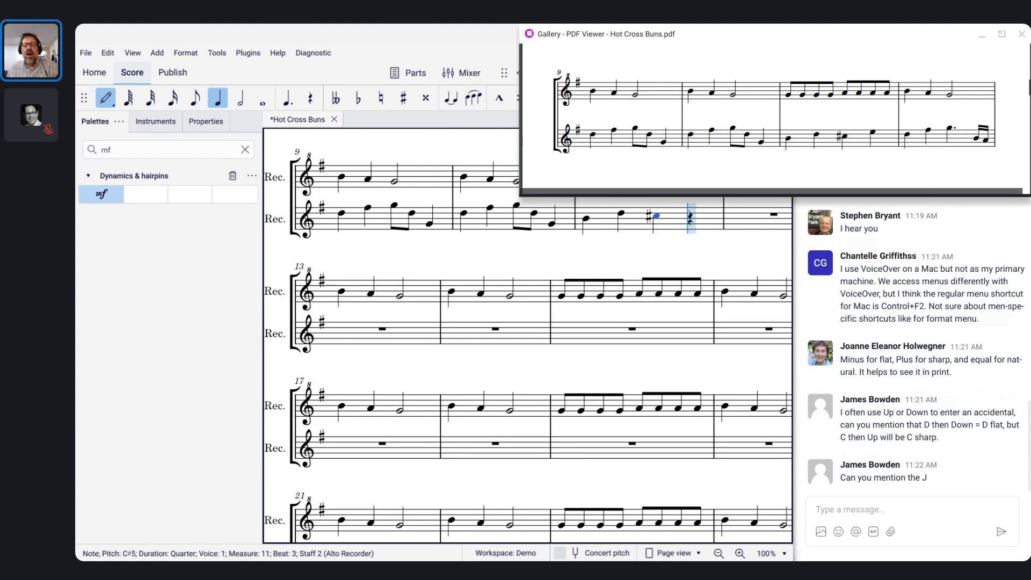
pyautogui.hotkey('ctrl', 'z')
pyautogui.hotkey('ctrl', 'z')
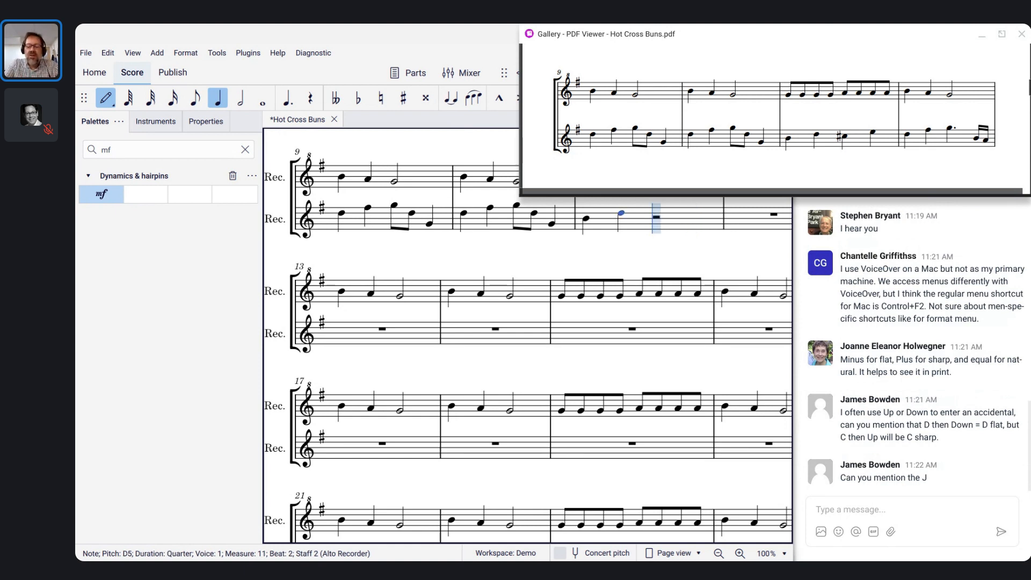
# Complete measure 11 of the Alto Recorder staff with quarter notes C♯5 and E5, choosing the sharp before entering the C
pyautogui.press('+')
pyautogui.press('c')
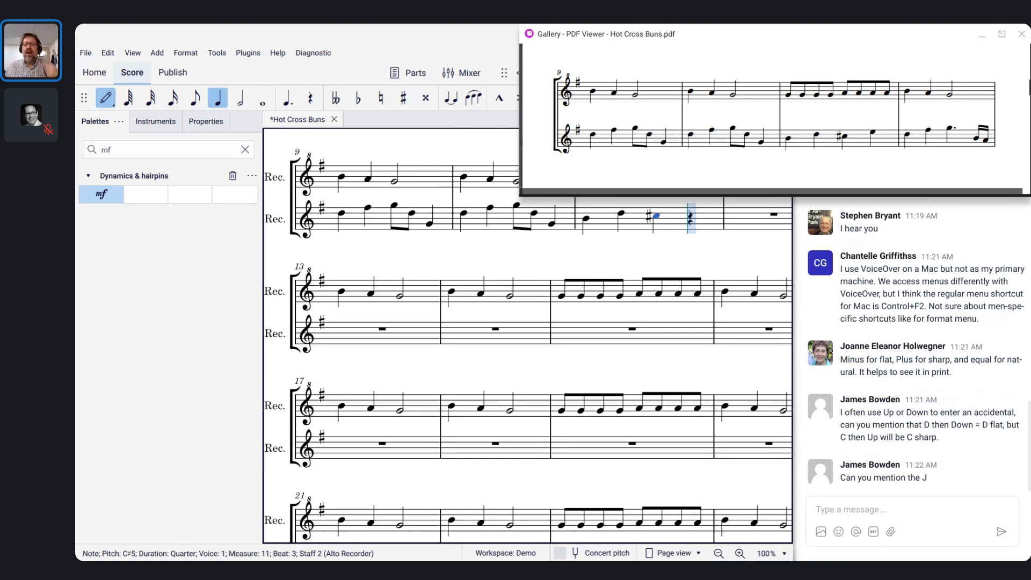
pyautogui.press('e')
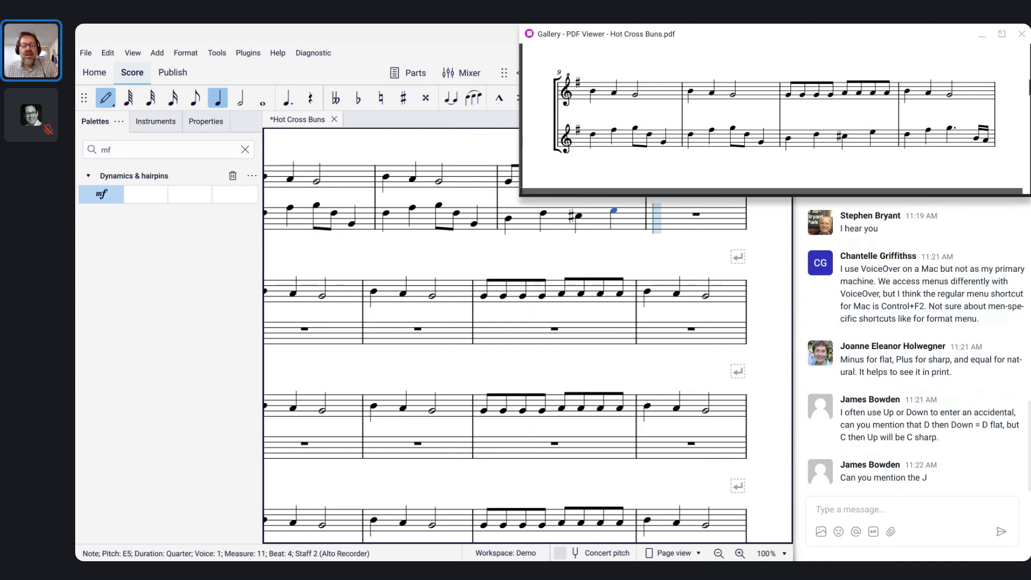
# Fill measure 12 of the Alto Recorder staff with quarters D5 and F♯5, a dotted quarter G5, and sixteenths B4 and A4
pyautogui.press('d')
pyautogui.press('f')
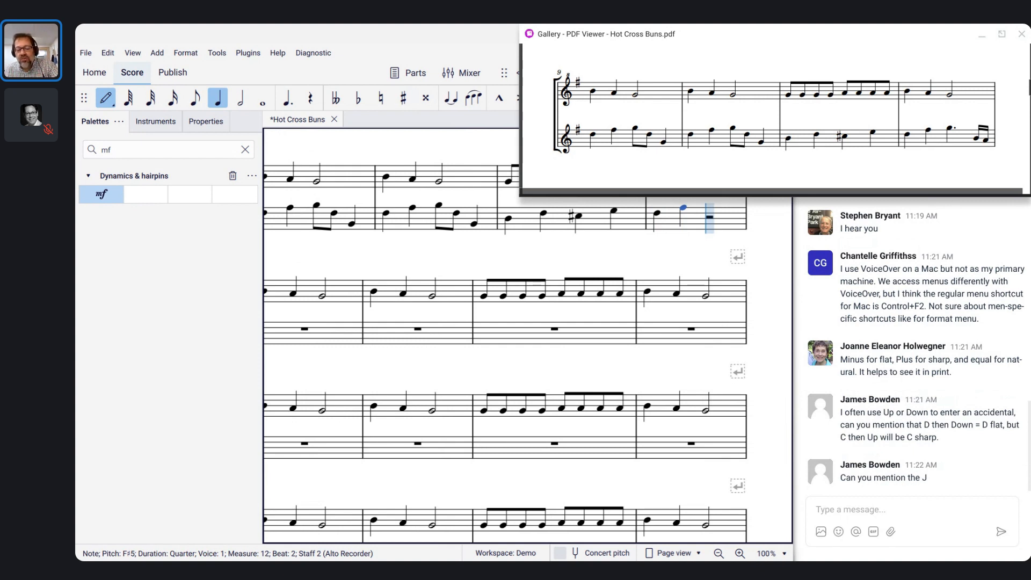
pyautogui.press('.')
pyautogui.press('g')
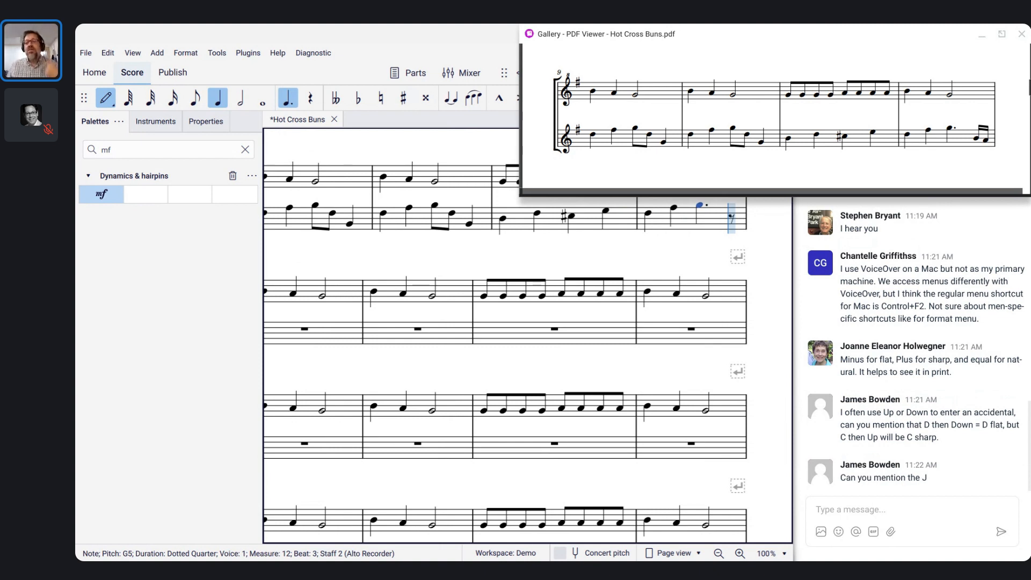
pyautogui.press('4')
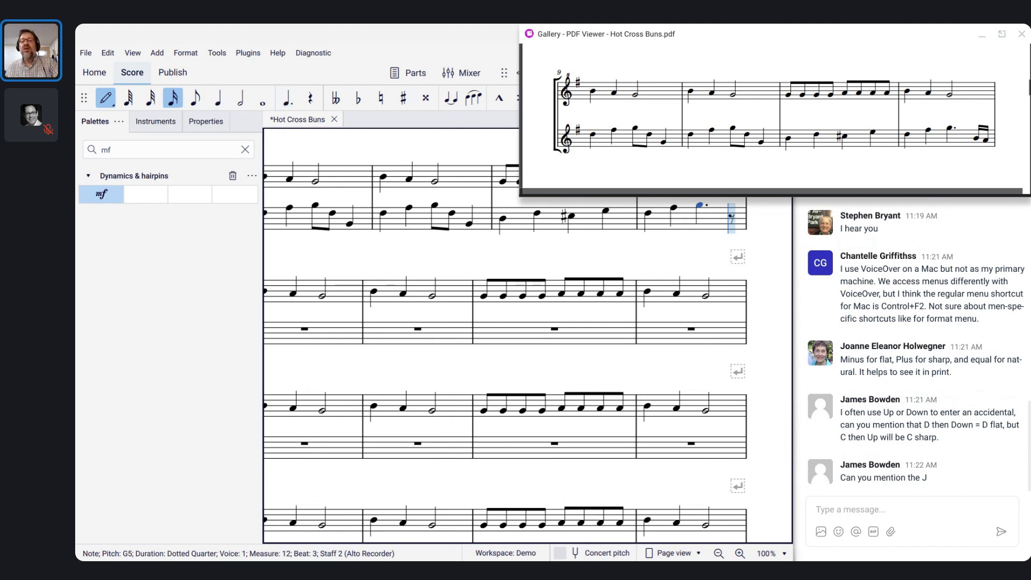
pyautogui.press('b')
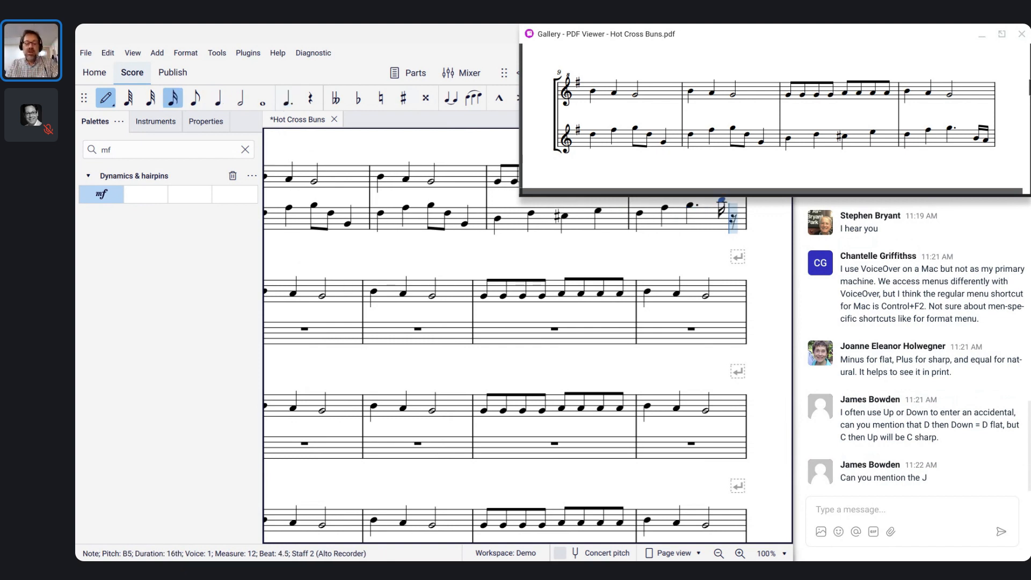
pyautogui.hotkey('ctrl', 'Down')
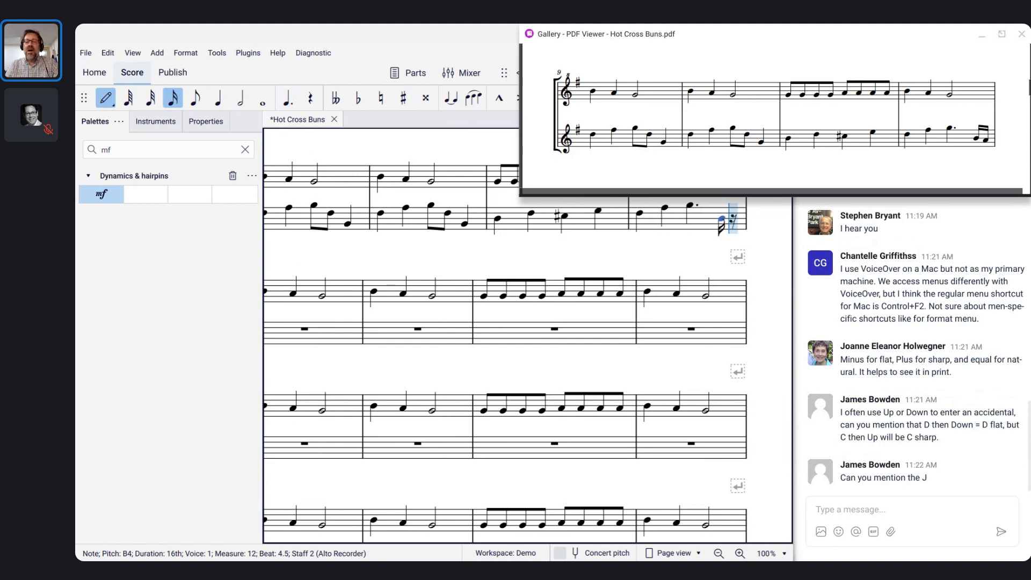
pyautogui.press('a')
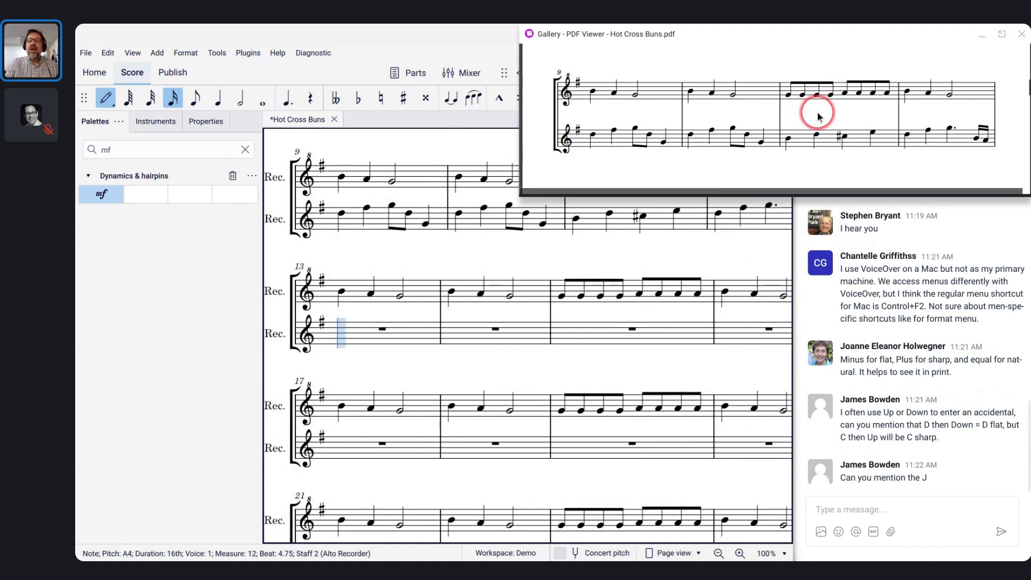
# Bring measure 13 of the PDF into view and enter its first half in the Alto Recorder staff: dotted quarter G4, sixteenths G4 and A4
pyautogui.scroll(-3, 816, 112)
pyautogui.scroll(-1, 818, 117)
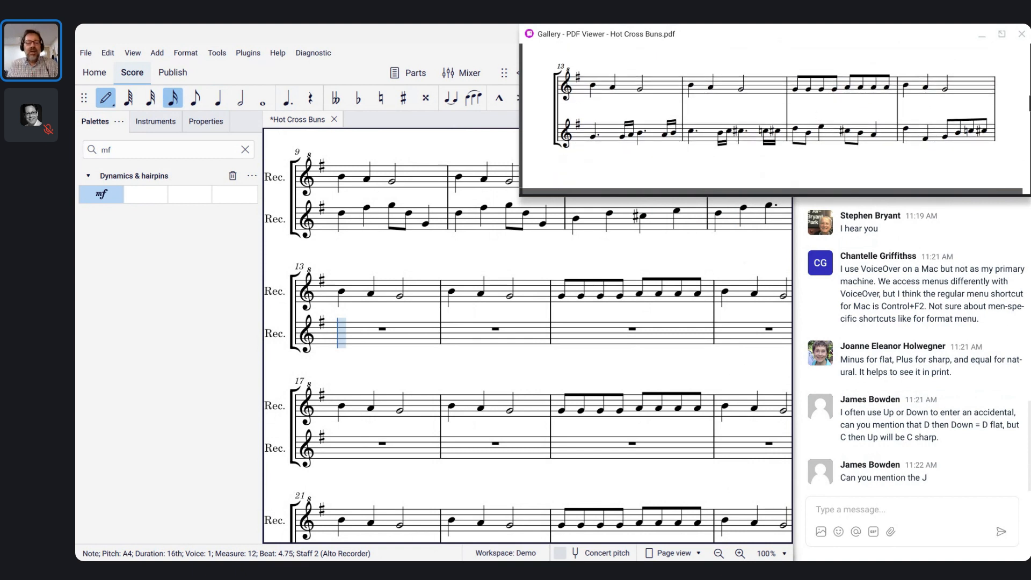
pyautogui.press('5')
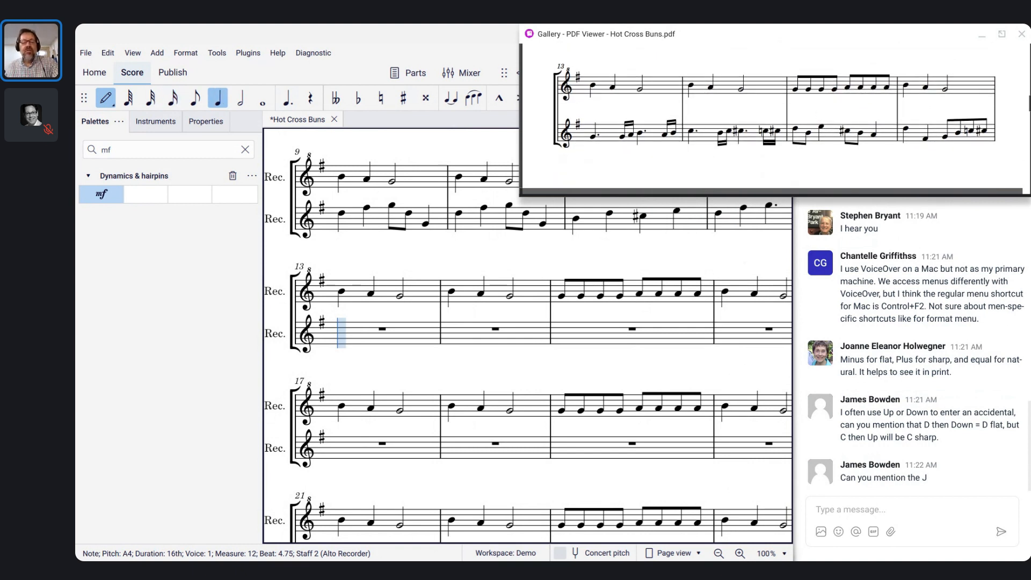
pyautogui.press('.')
pyautogui.press('g')
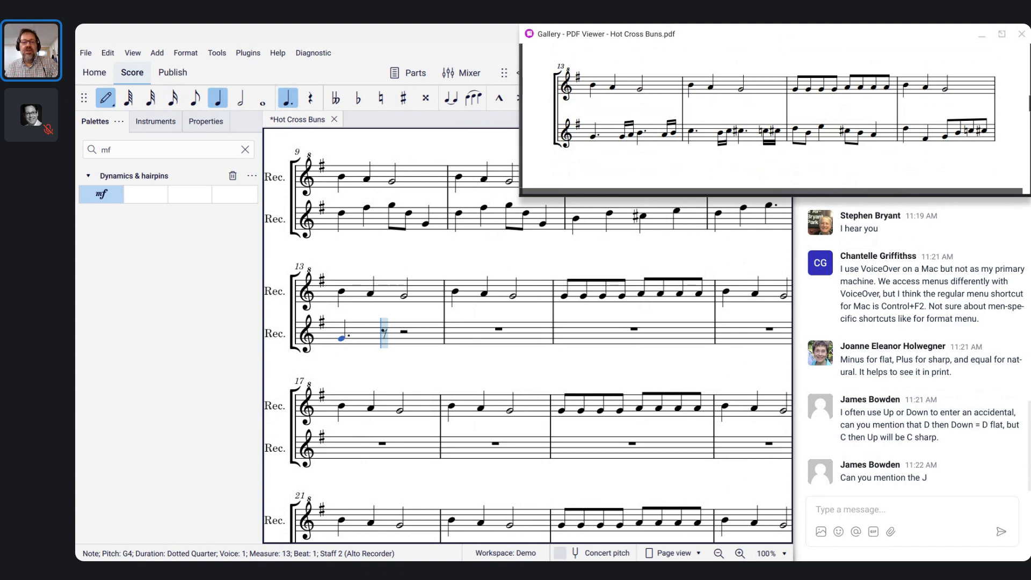
pyautogui.press('3')
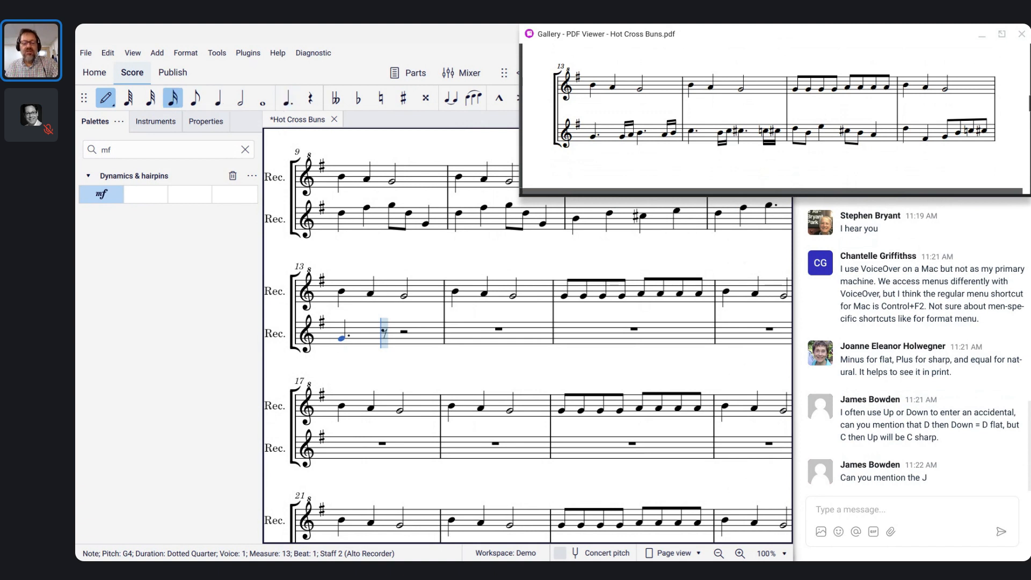
pyautogui.press('g')
pyautogui.press('a')
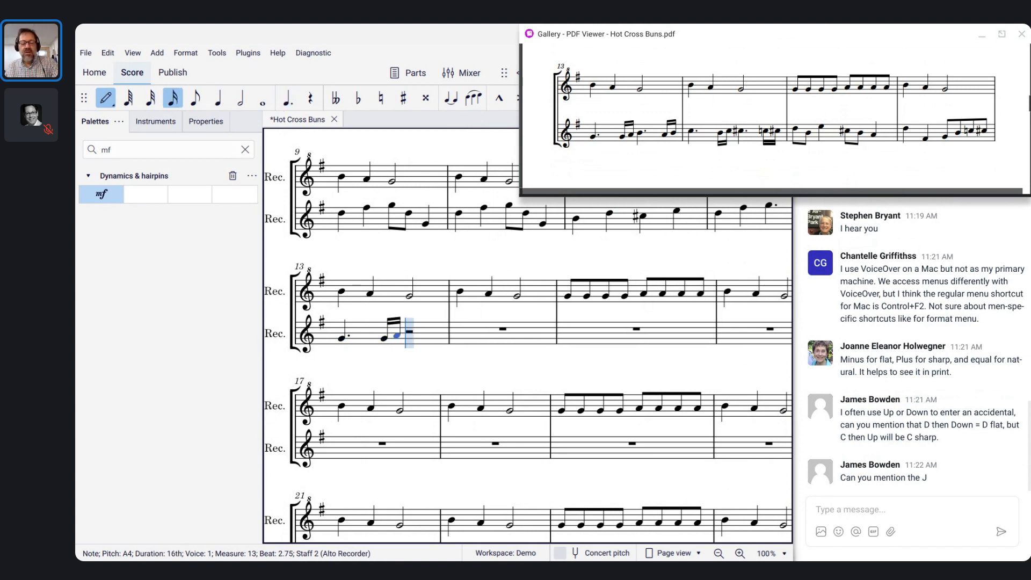
# Complete measure 13 of the Alto Recorder staff with a dotted quarter B4 and sixteenths A4 and B4
pyautogui.press('5')
pyautogui.press('.')
pyautogui.press('b')
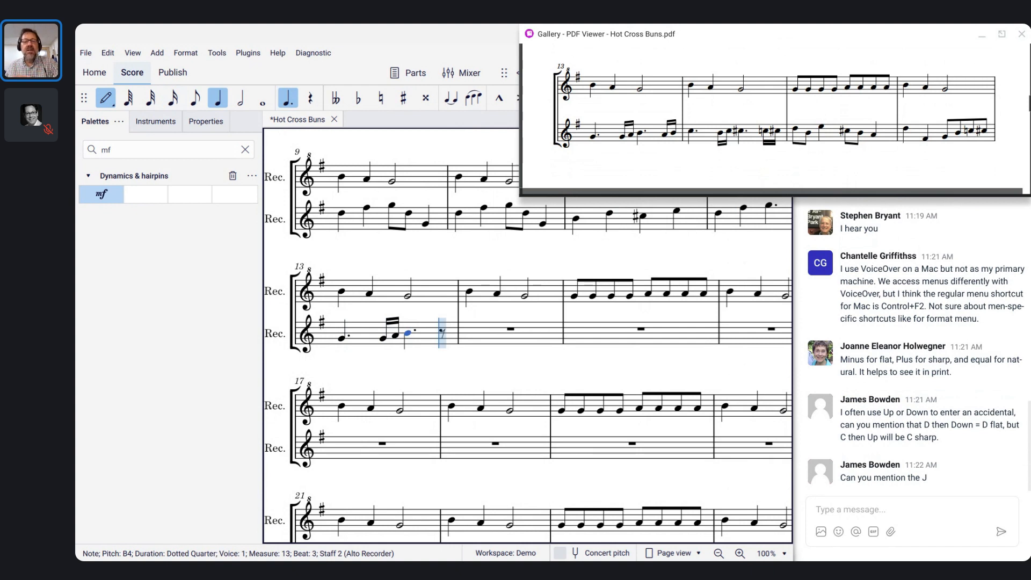
pyautogui.press('3')
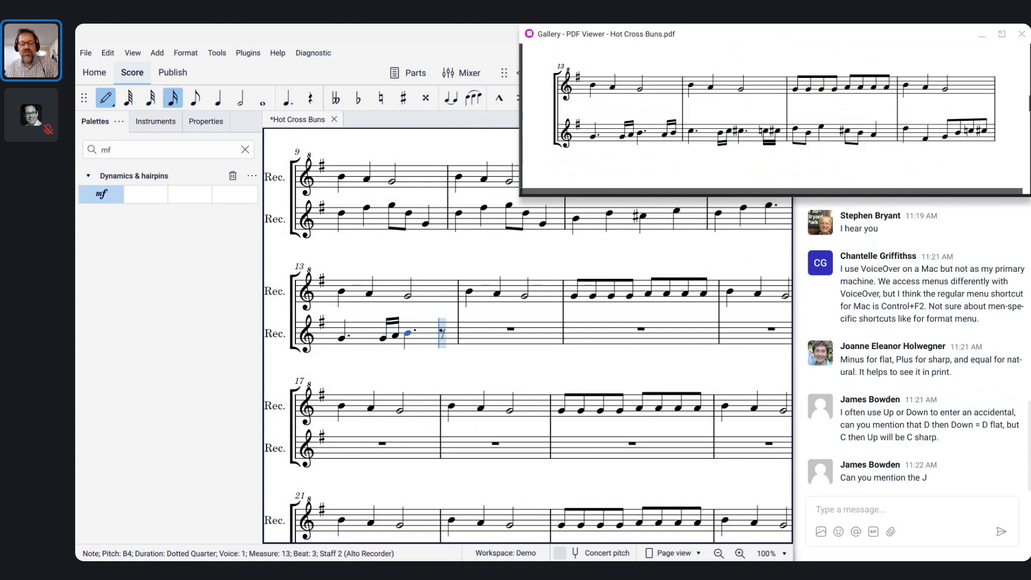
pyautogui.press('a')
pyautogui.press('b')
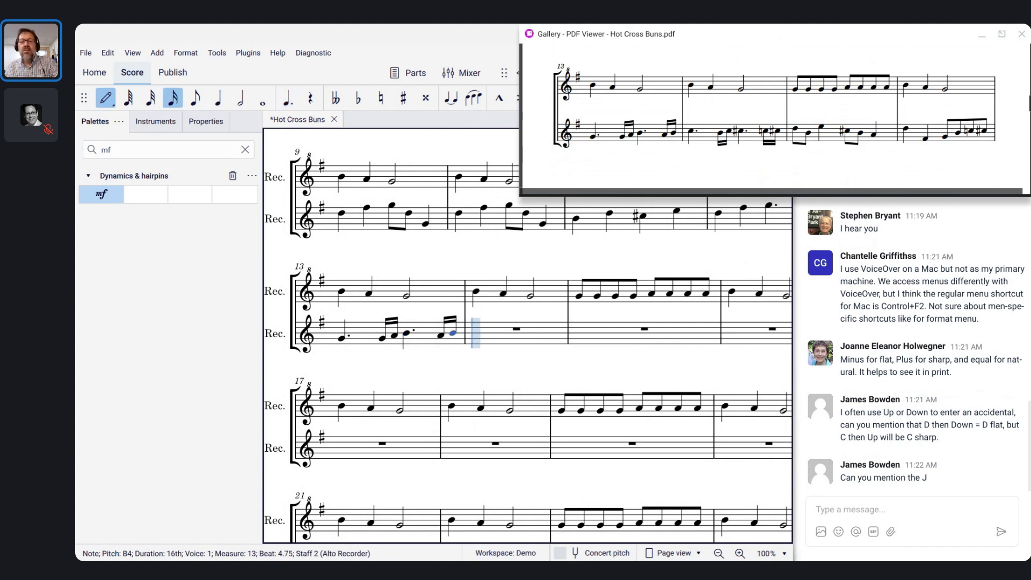
# Enter a dotted quarter C5 and sixteenths B4 and C5 in the first half of measure 14 of the Alto Recorder staff
pyautogui.press('5')
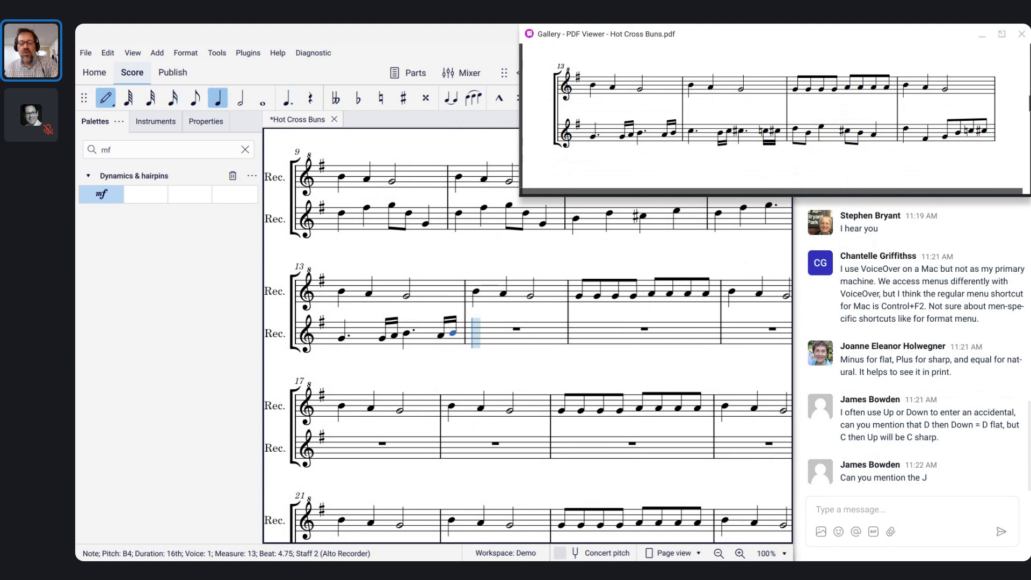
pyautogui.press('.')
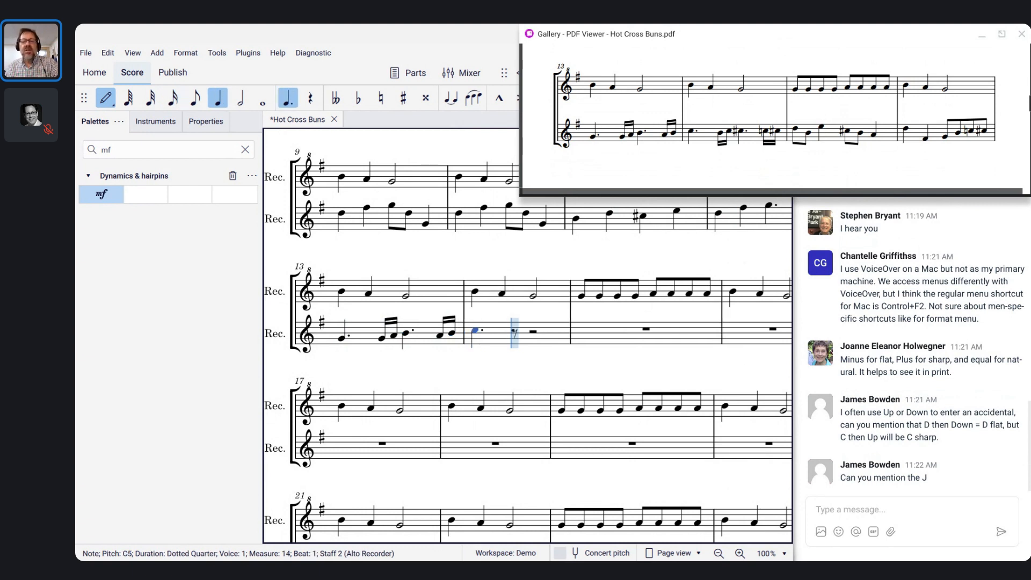
pyautogui.press('3')
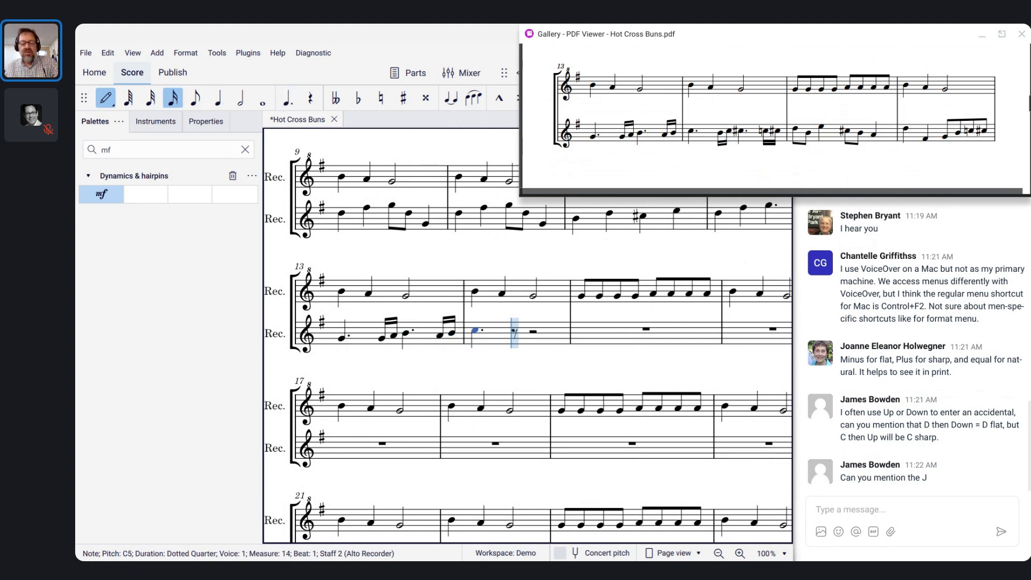
pyautogui.press('b')
pyautogui.press('c')
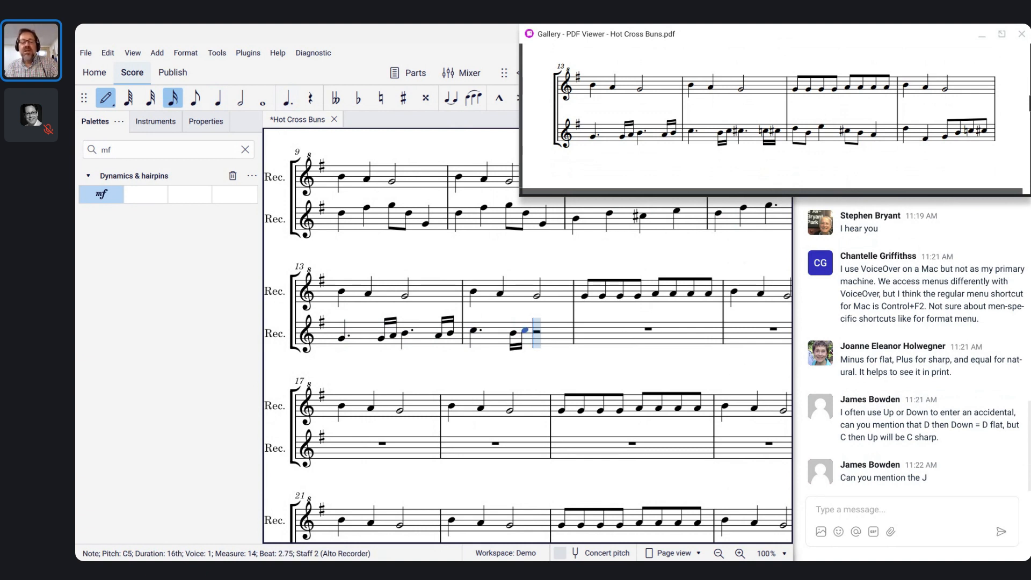
# Enter a dotted quarter C5 on beat 3 of measure 14 and raise it to C♯5
pyautogui.press('5')
pyautogui.press('.')
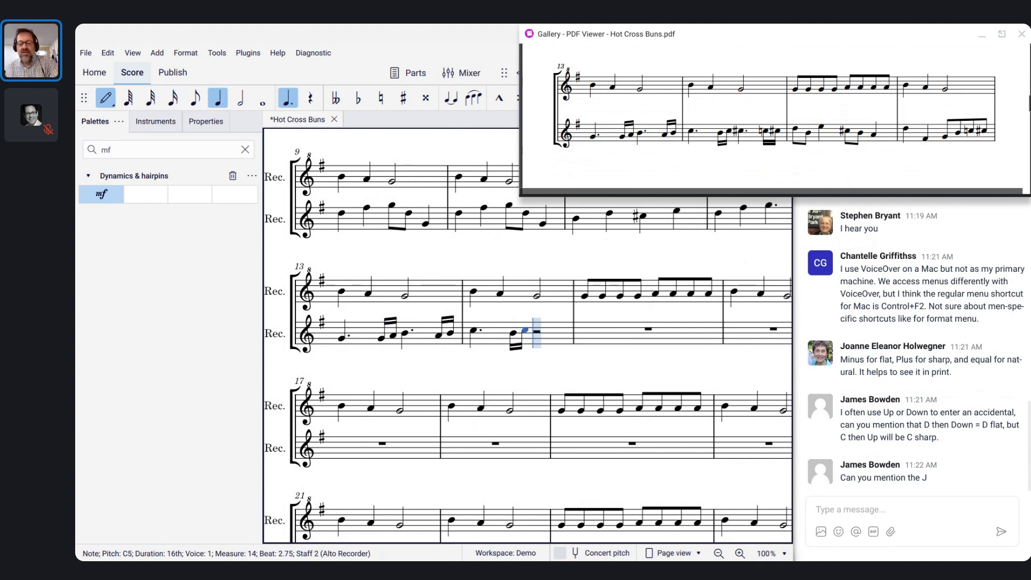
pyautogui.press('c')
pyautogui.press('Up')
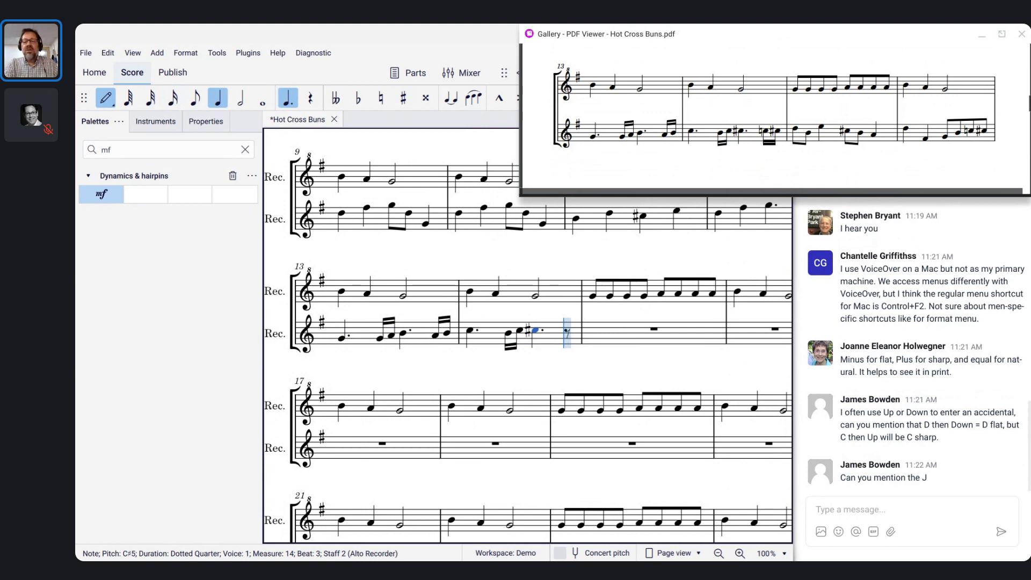
# Try a dotted quarter C♮5 after the C♯5 in measure 14, and undo it
pyautogui.press('c')
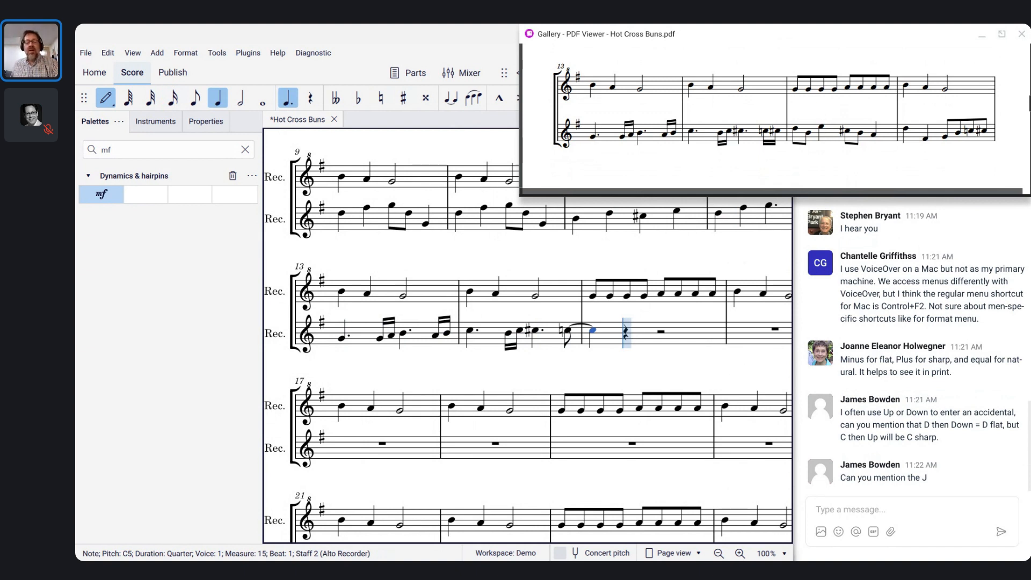
pyautogui.hotkey('ctrl', 'z')
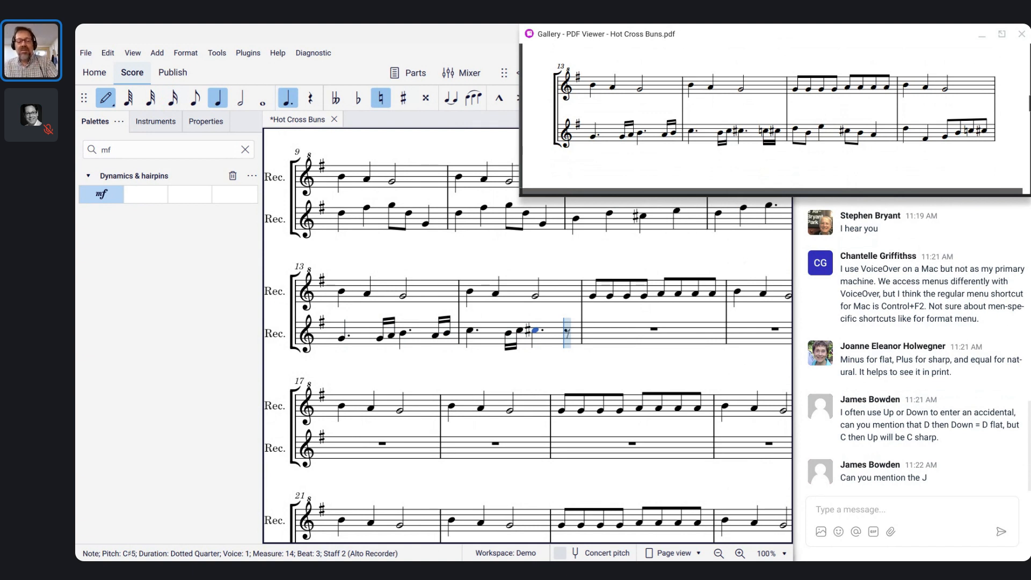
# Complete measure 14 with sixteenths C♮5 and C♯5, undoing a first C entered without a natural and choosing each accidental before its note
pyautogui.press('3')
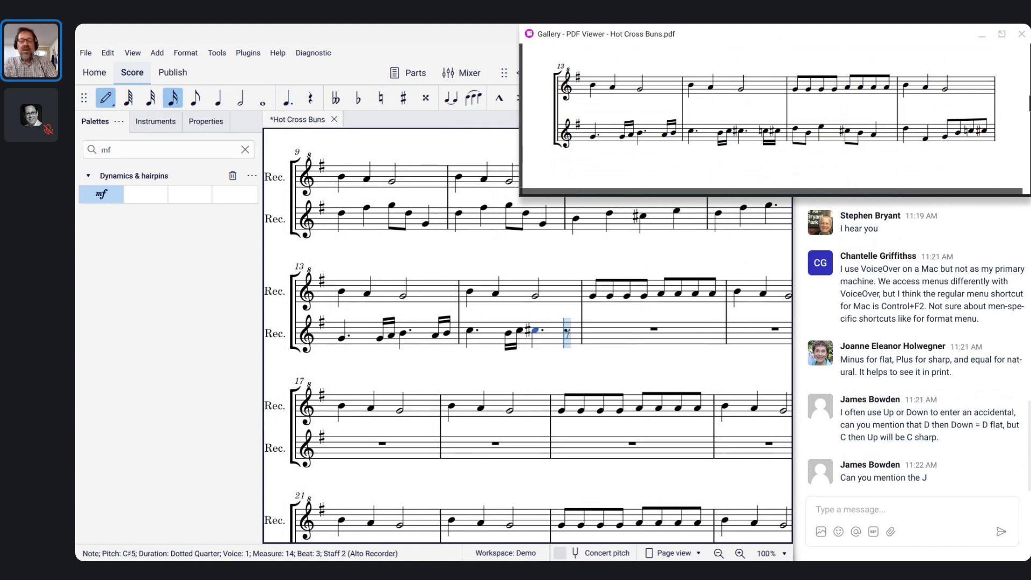
pyautogui.press('c')
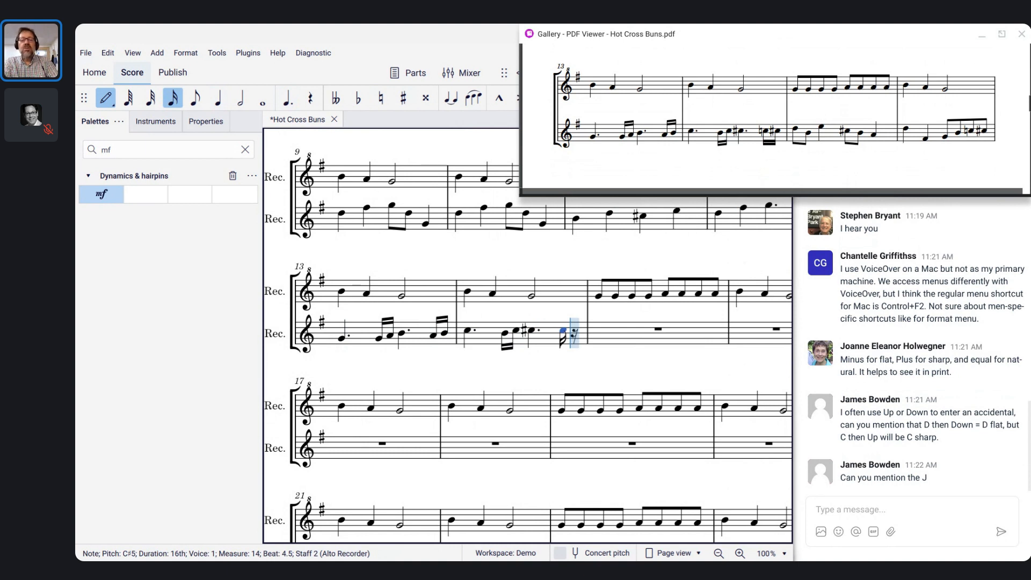
pyautogui.hotkey('ctrl', 'z')
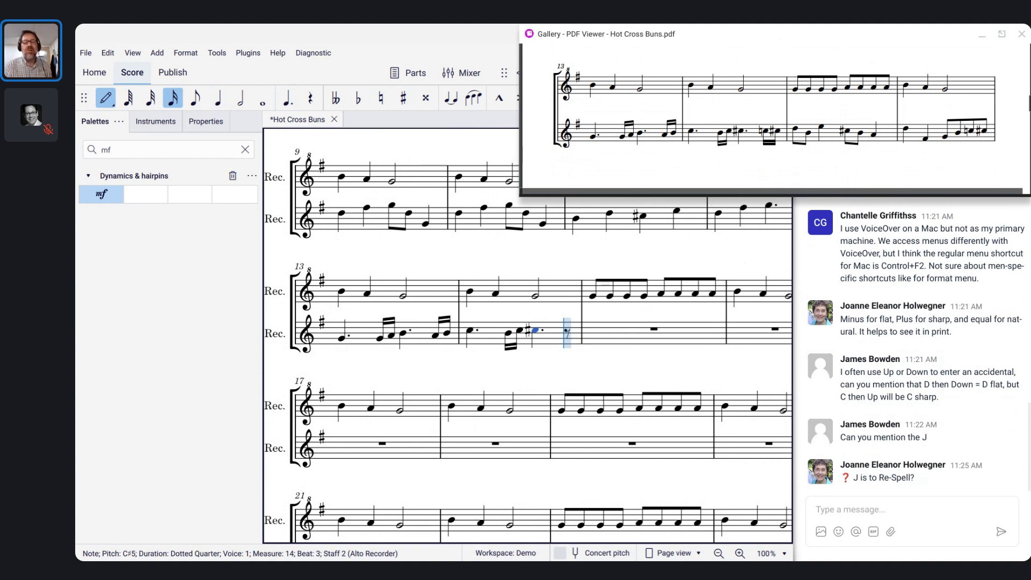
pyautogui.press('=')
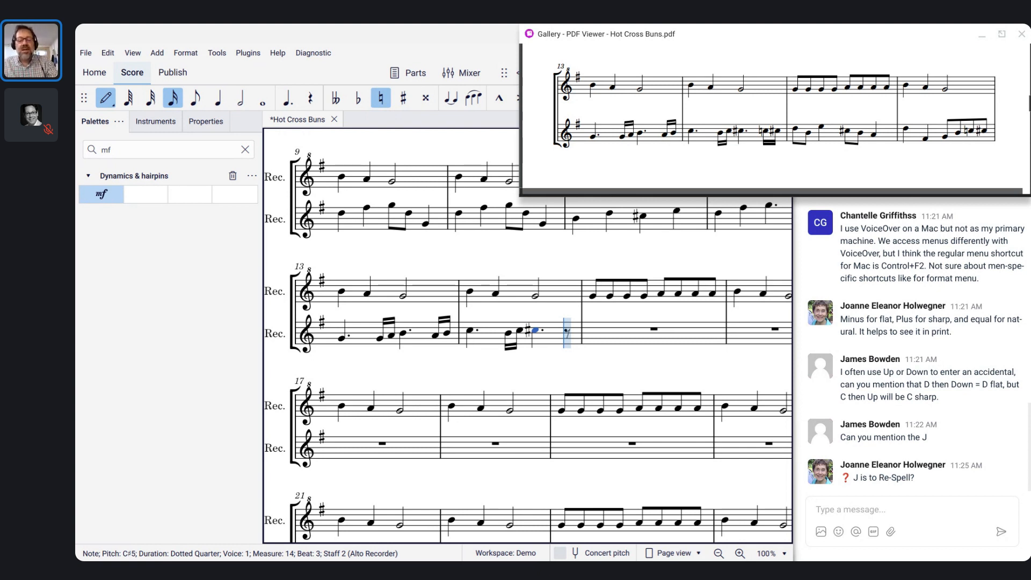
pyautogui.press('c')
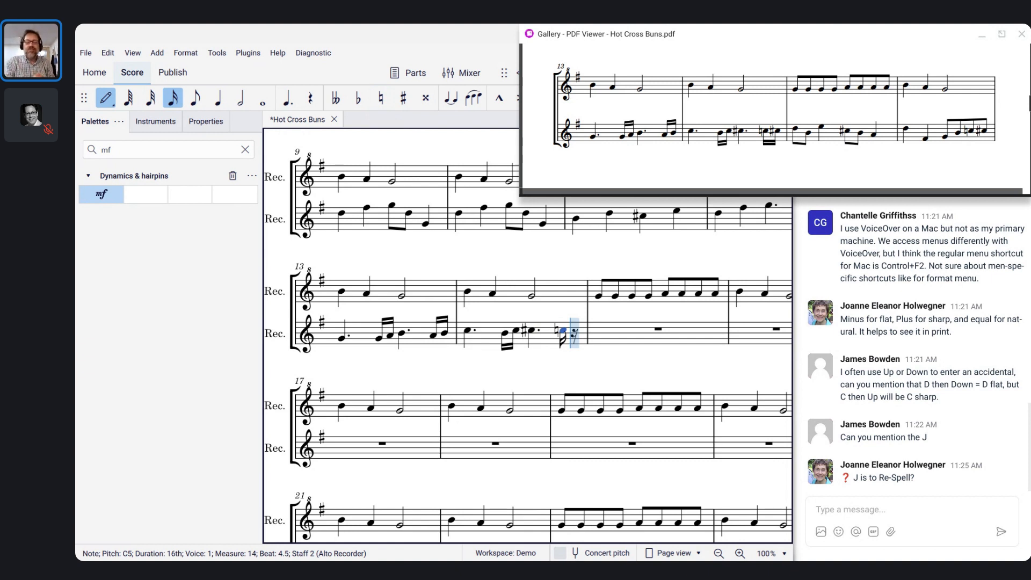
pyautogui.press('Up')
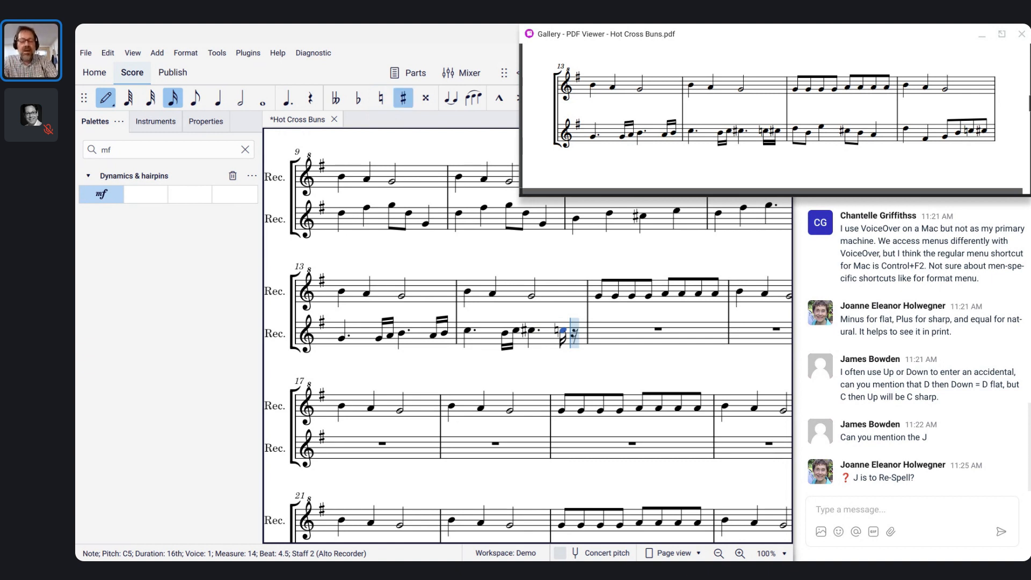
pyautogui.press('c')
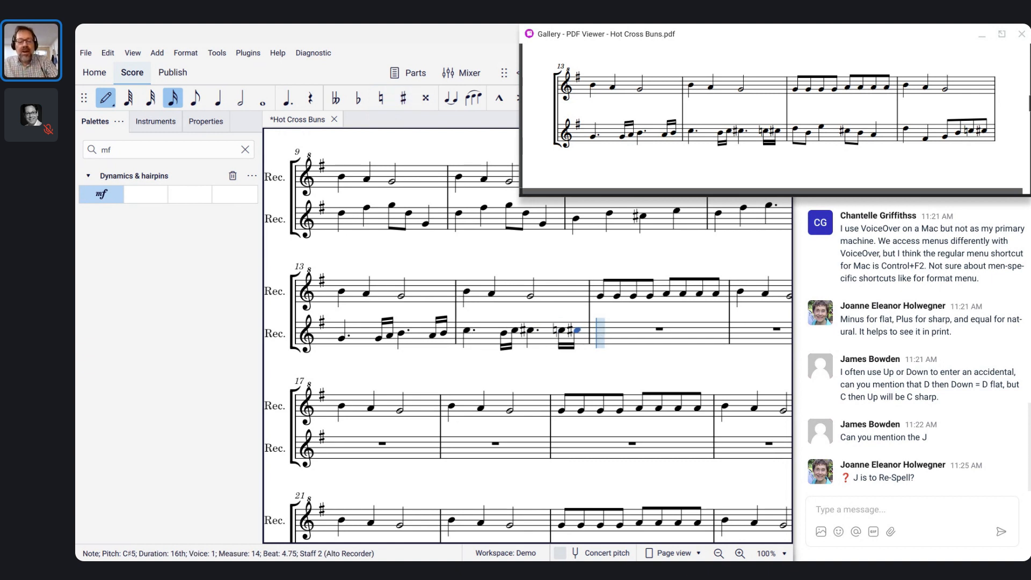
# Enter eighths D5 and B4 and a quarter E5 on beats 1 and 2 of measure 15 in the Alto Recorder staff
pyautogui.press('4')
pyautogui.press('c')
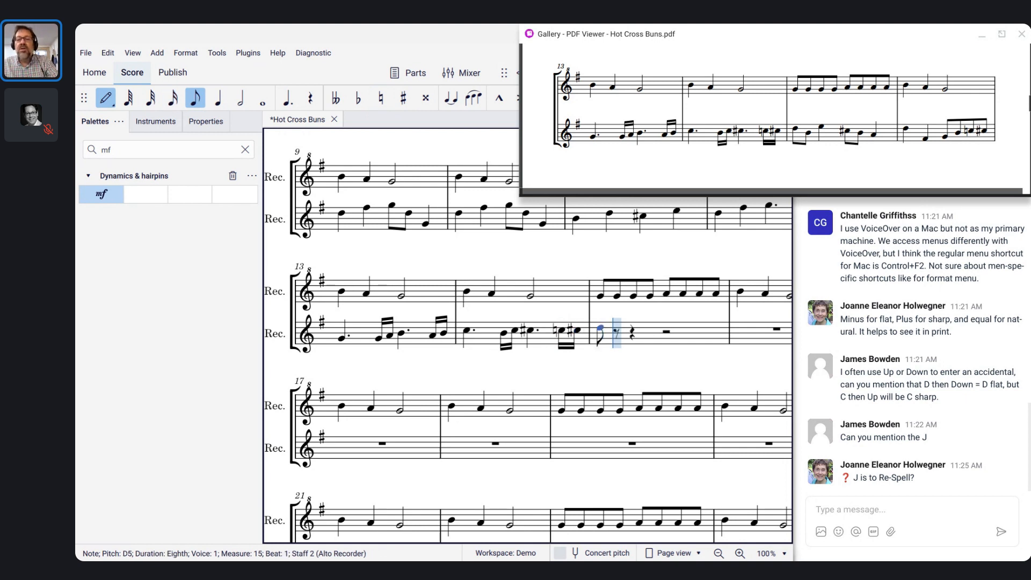
pyautogui.press('b')
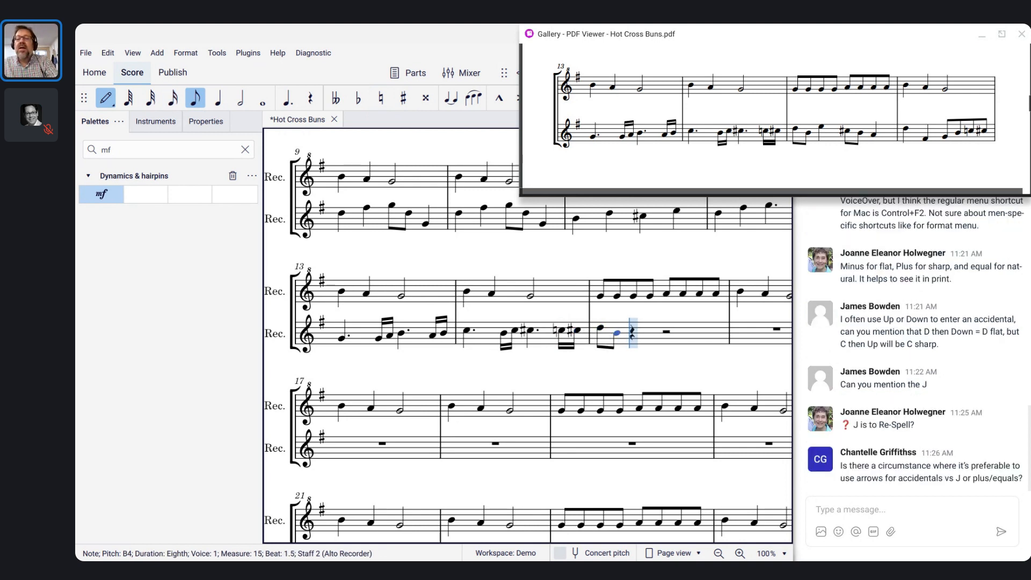
pyautogui.press('5')
pyautogui.press('e')
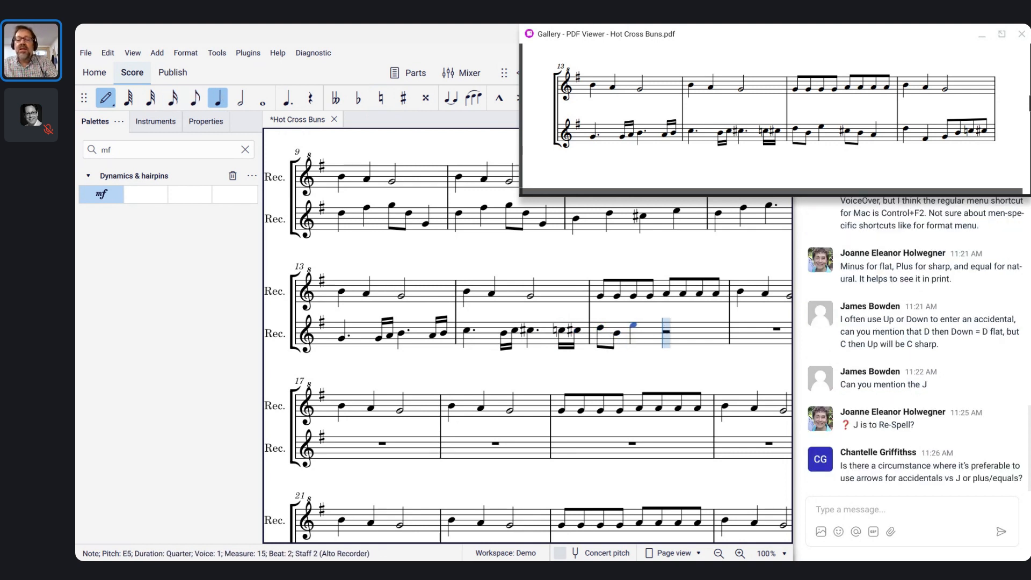
# Enter eighth notes C♯5 and B4 on beat 3 of measure 15, choosing the sharp before the C
pyautogui.press('4')
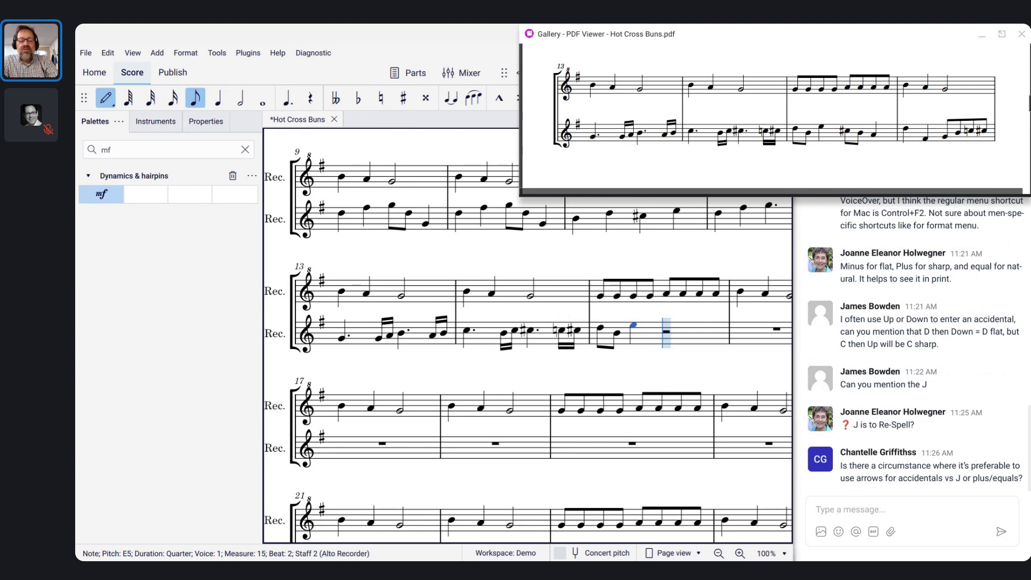
pyautogui.press('+')
pyautogui.press('c')
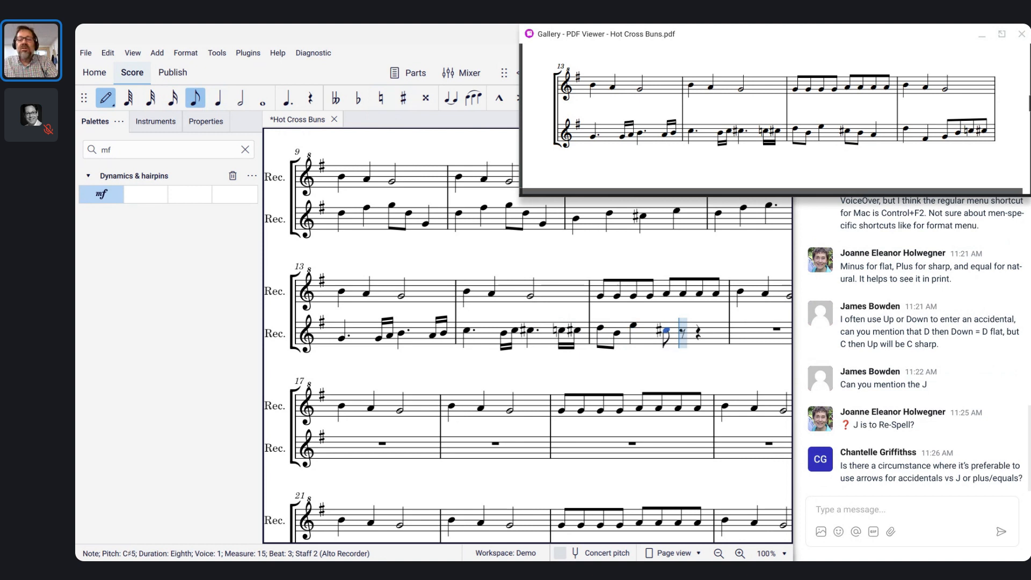
pyautogui.press('b')
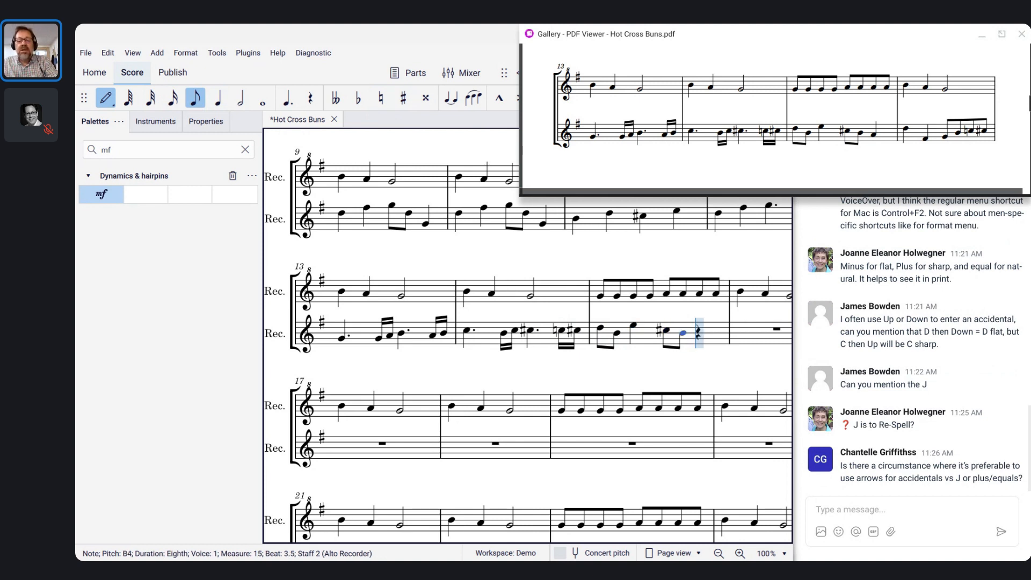
# Enter quarter A4 on beat 4 of measure 15 and quarters D5 and F♯4 on beats 1 and 2 of measure 16, lowering the F an octave
pyautogui.press('5')
pyautogui.press('a')
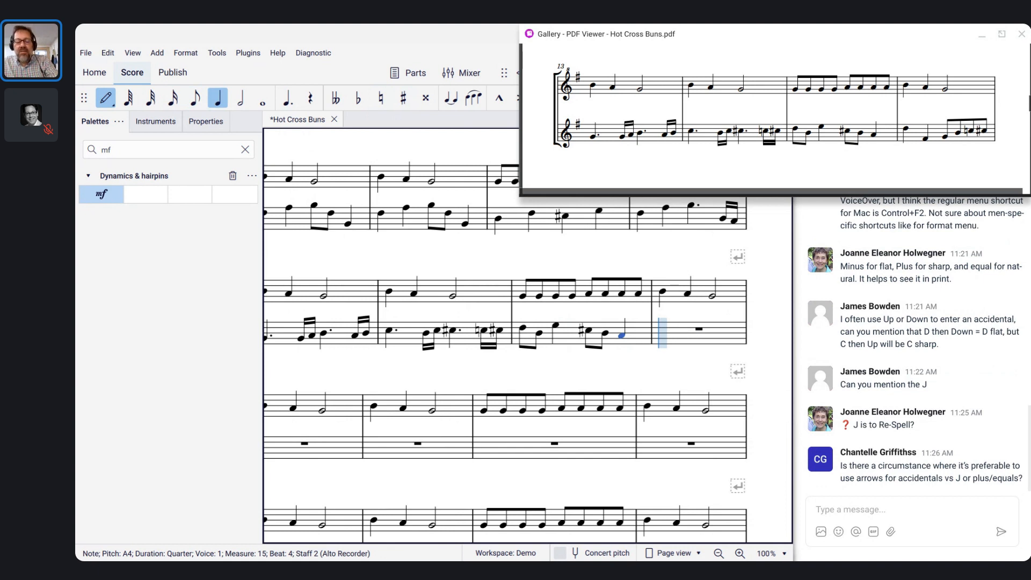
pyautogui.press('d')
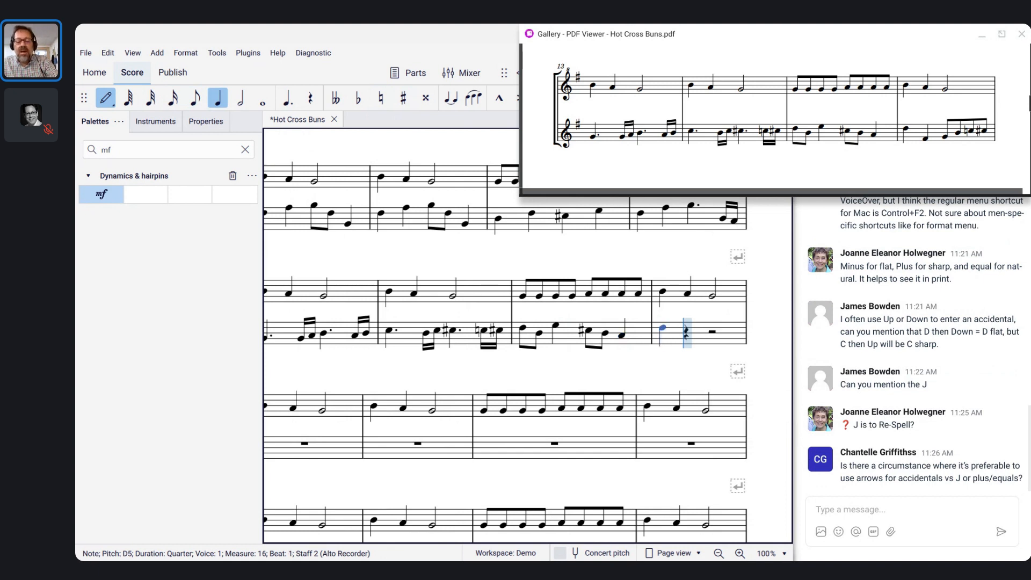
pyautogui.press('f')
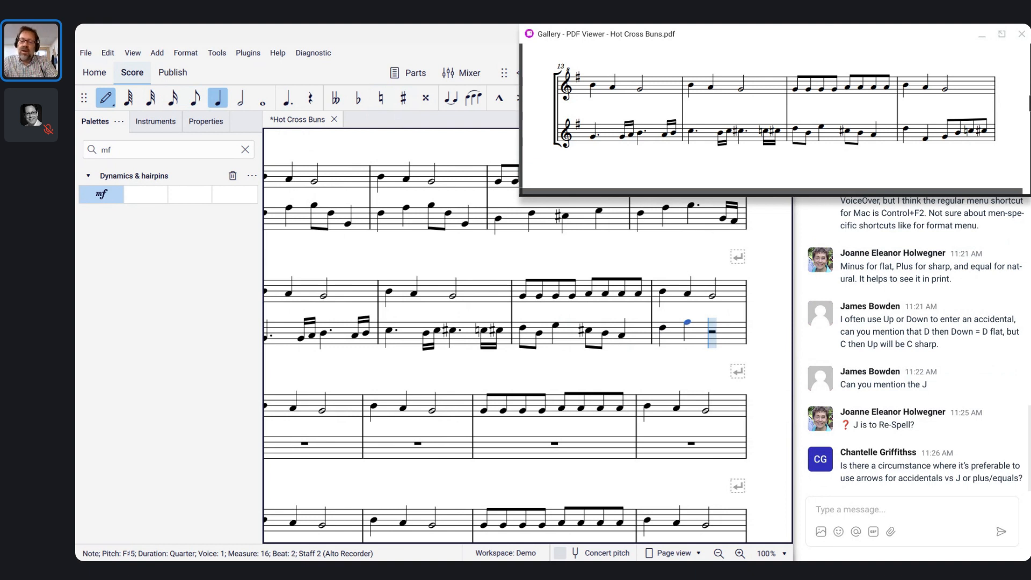
pyautogui.hotkey('ctrl', 'Down')
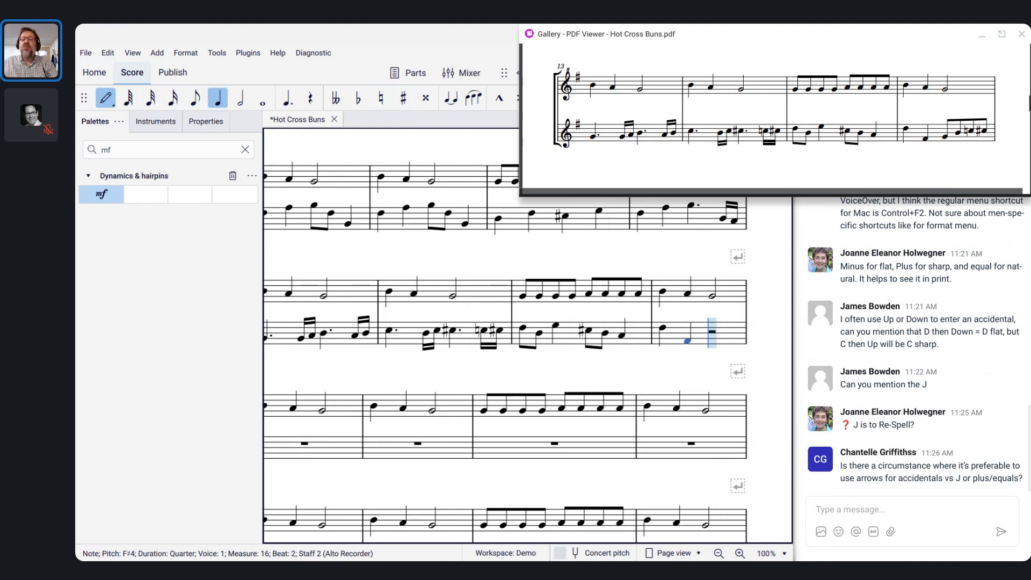
# Enter eighth notes G4, B4, C♮5 and C♯5 on beats 3 and 4 of measure 16, raising the last C after entering it
pyautogui.press('4')
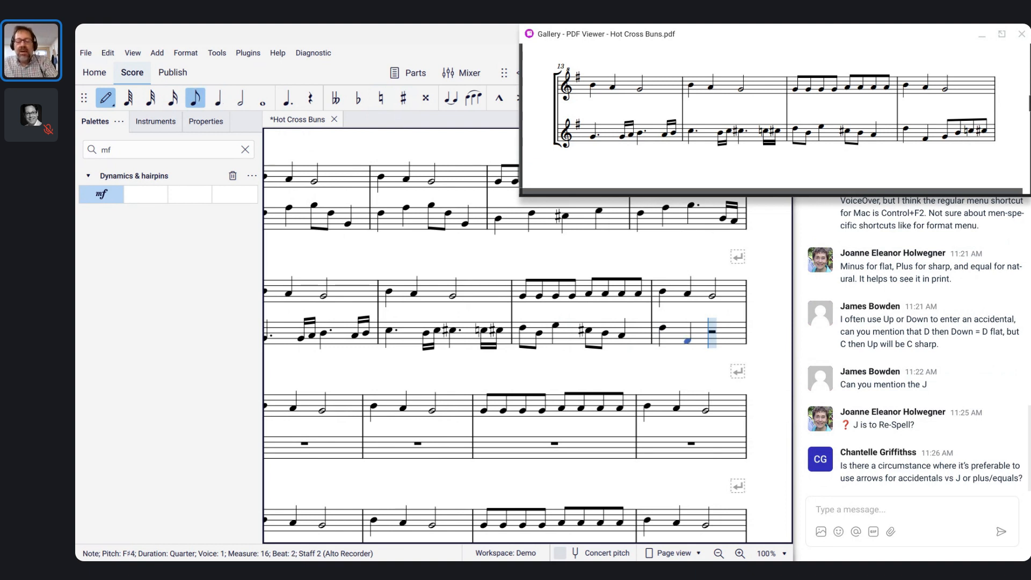
pyautogui.press('g')
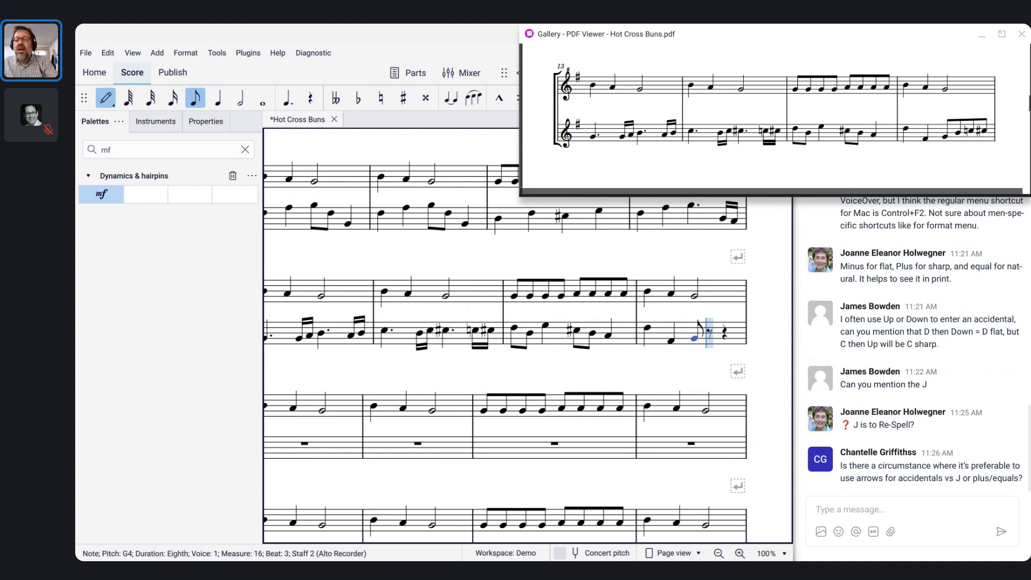
pyautogui.press('b')
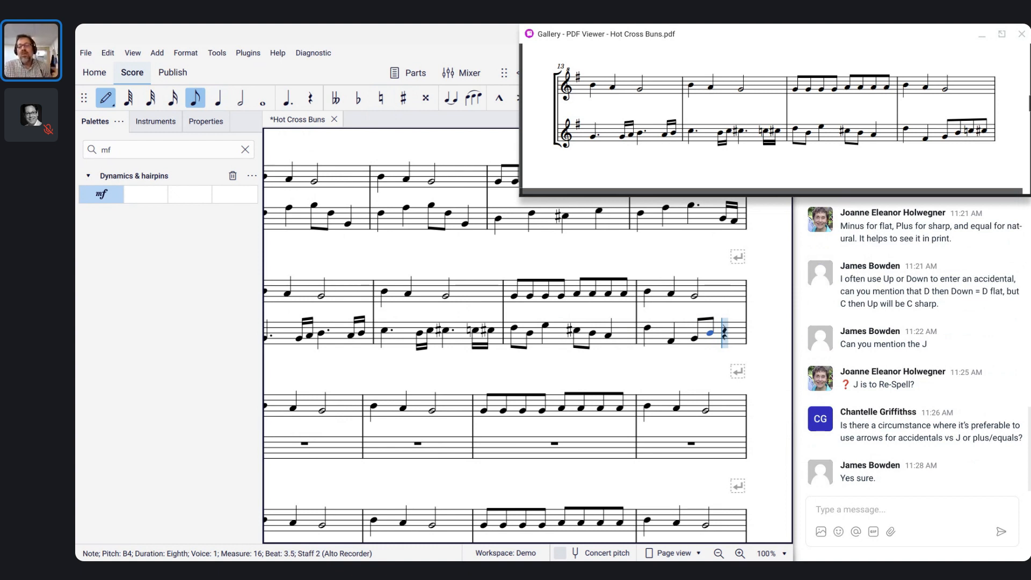
pyautogui.press('=')
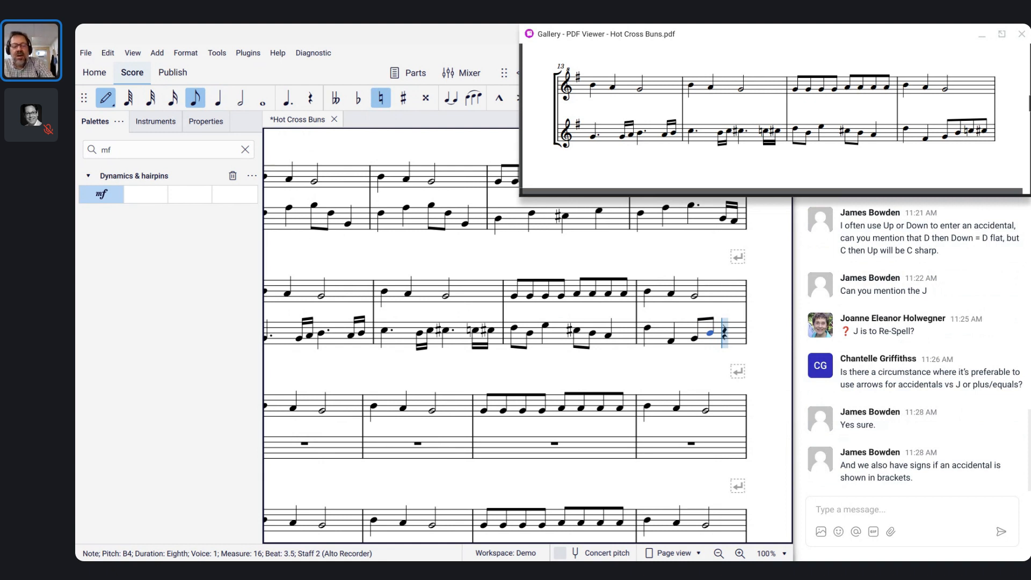
pyautogui.press('c')
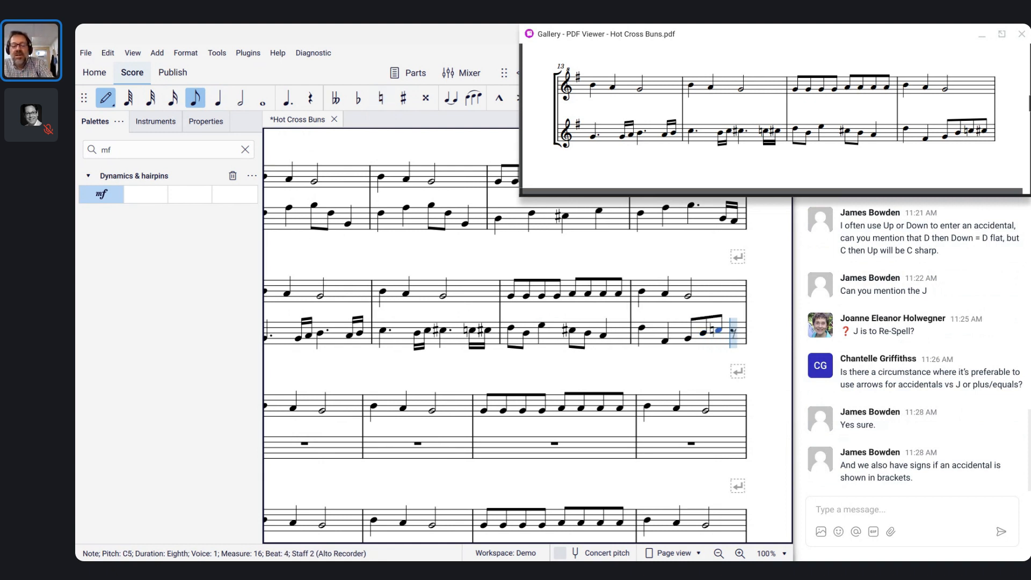
pyautogui.press('c')
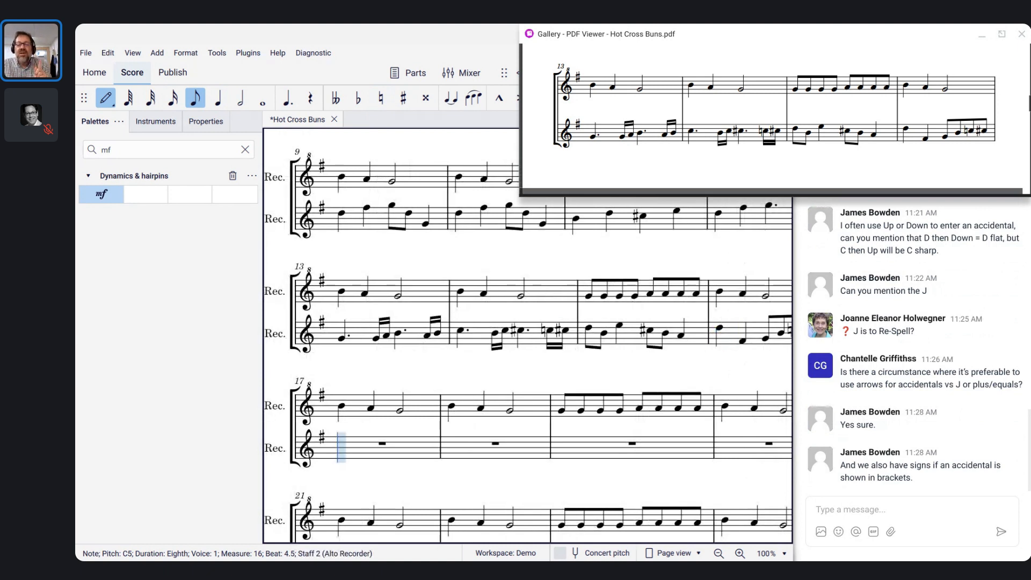
pyautogui.press('Up')
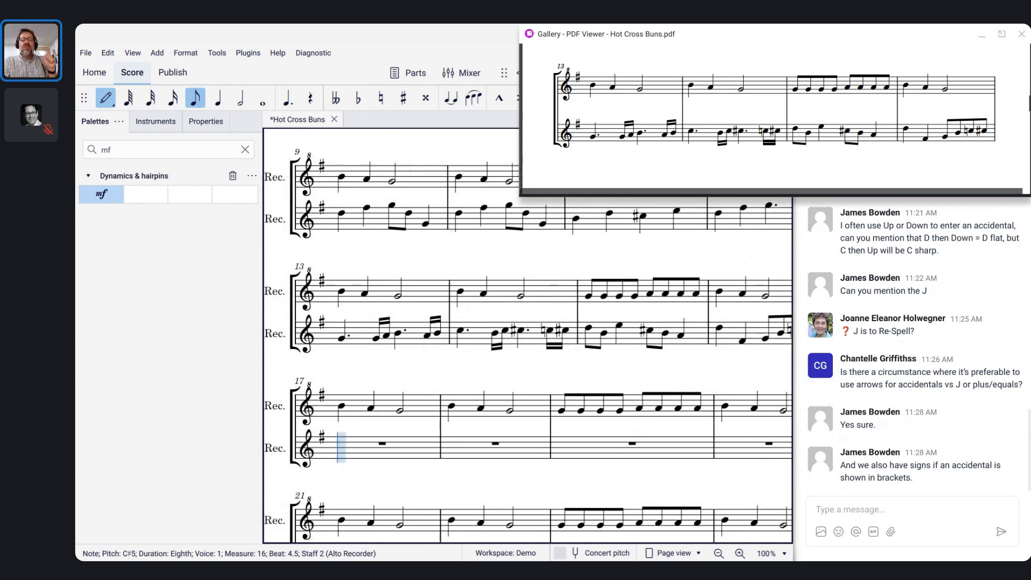
pyautogui.click(828, 260)
pyautogui.click(604, 276)
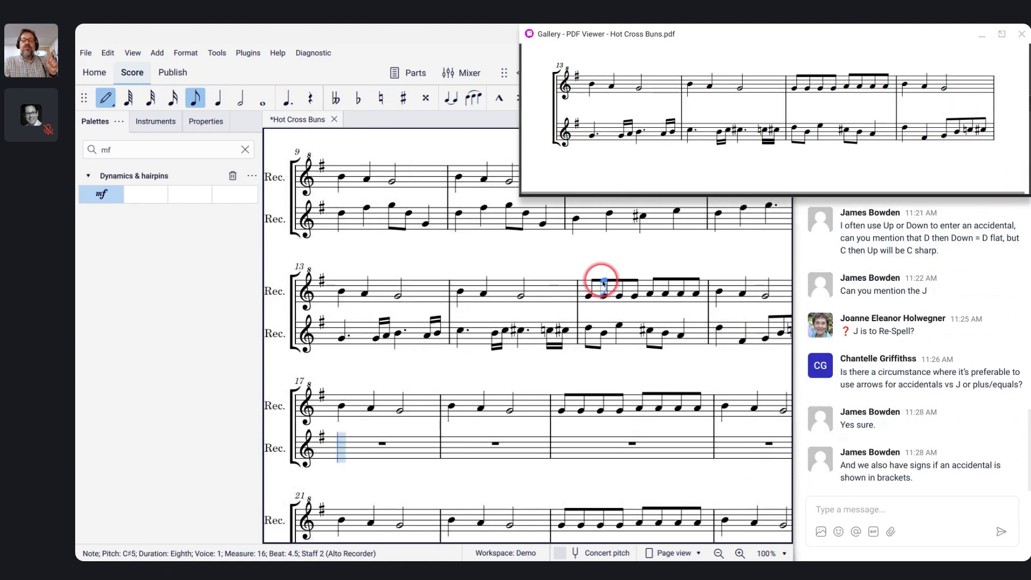
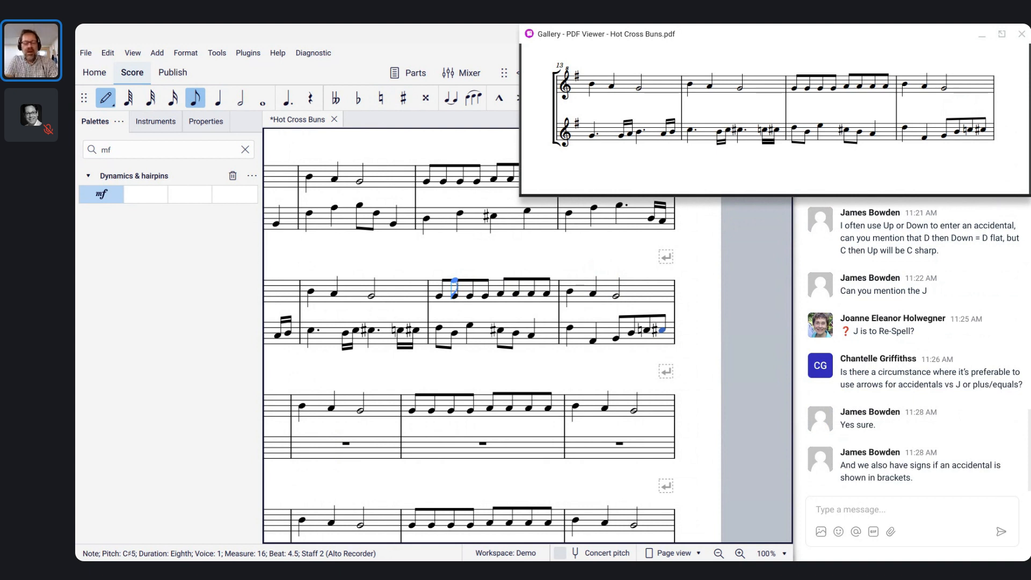
# Go to measure 5 and restart note input with the cursor on beat 1 of the Alto Recorder staff
pyautogui.hotkey('ctrl', 'f')
pyautogui.write('5')
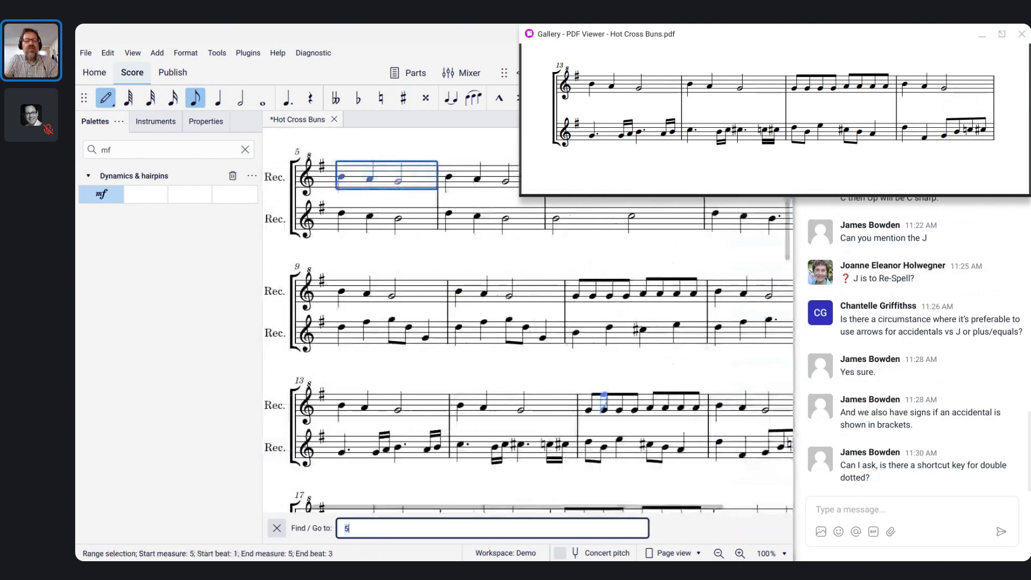
pyautogui.press('Return')
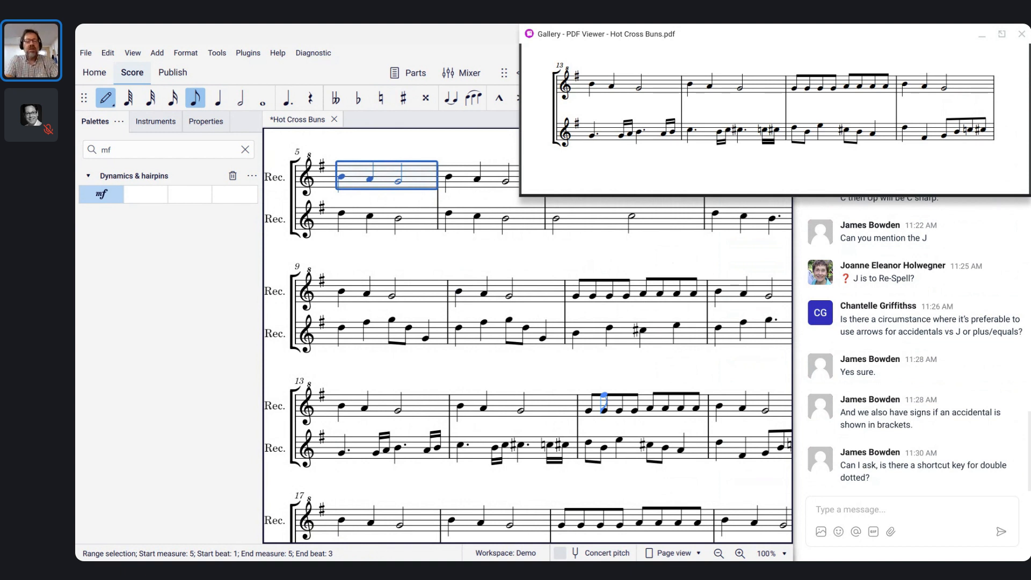
pyautogui.press('Escape')
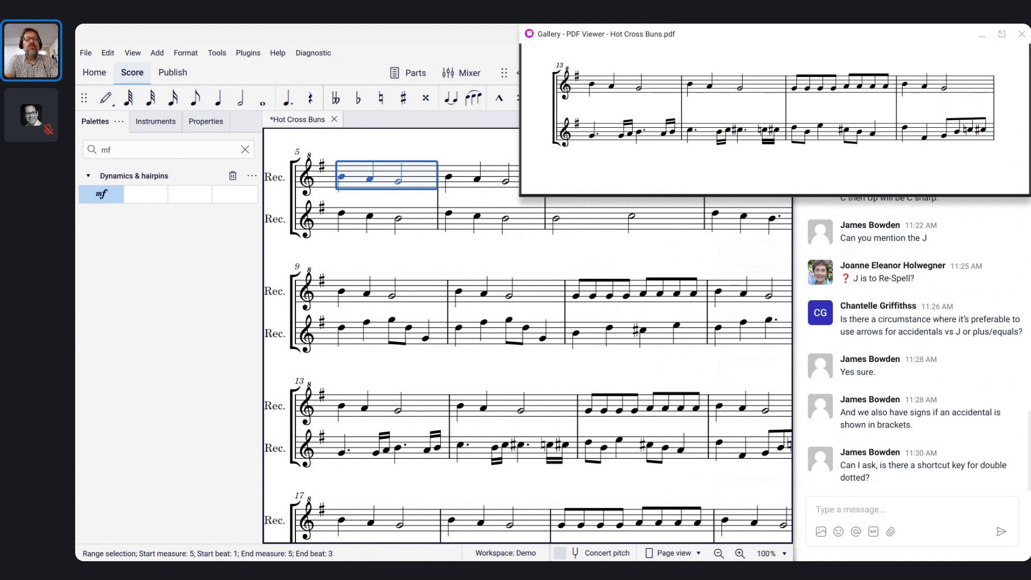
pyautogui.press('n')
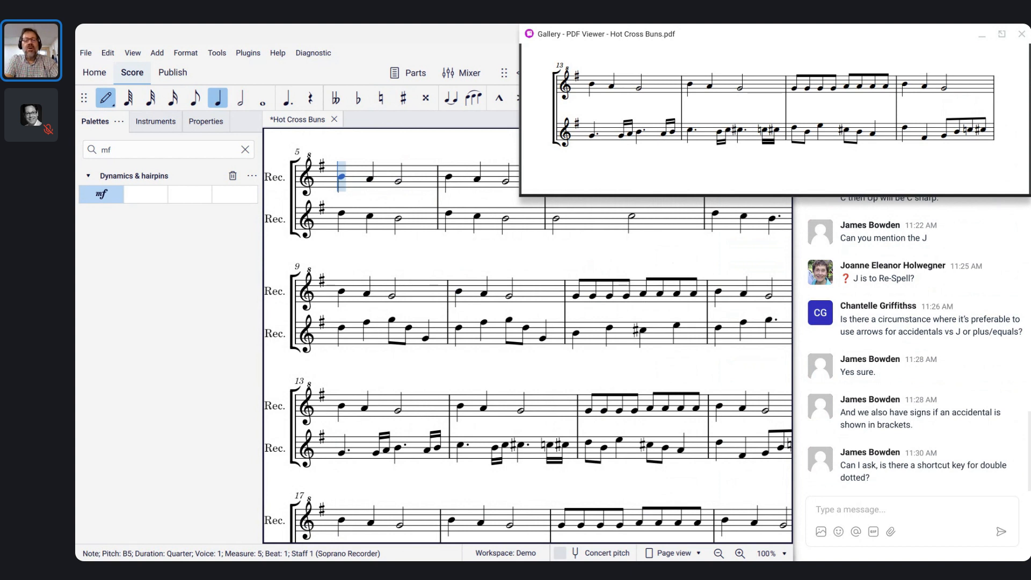
pyautogui.hotkey('alt', 'Down')
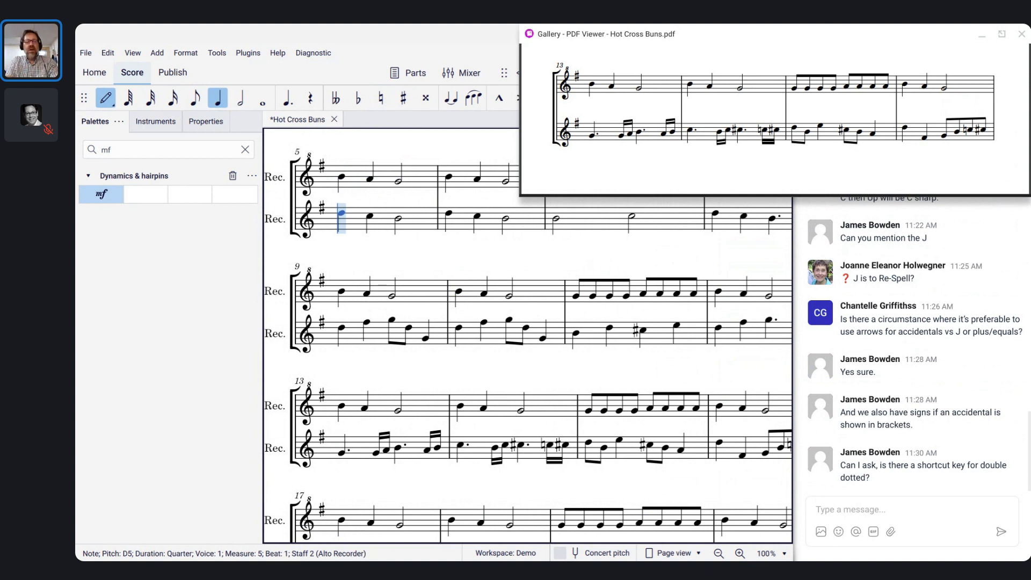
# Advance to beat 3 of measure 9, leave note input, and slur the Alto Recorder's eighth notes G5 and D5
pyautogui.hotkey('ctrl', 'Right')
pyautogui.hotkey('ctrl', 'Right')
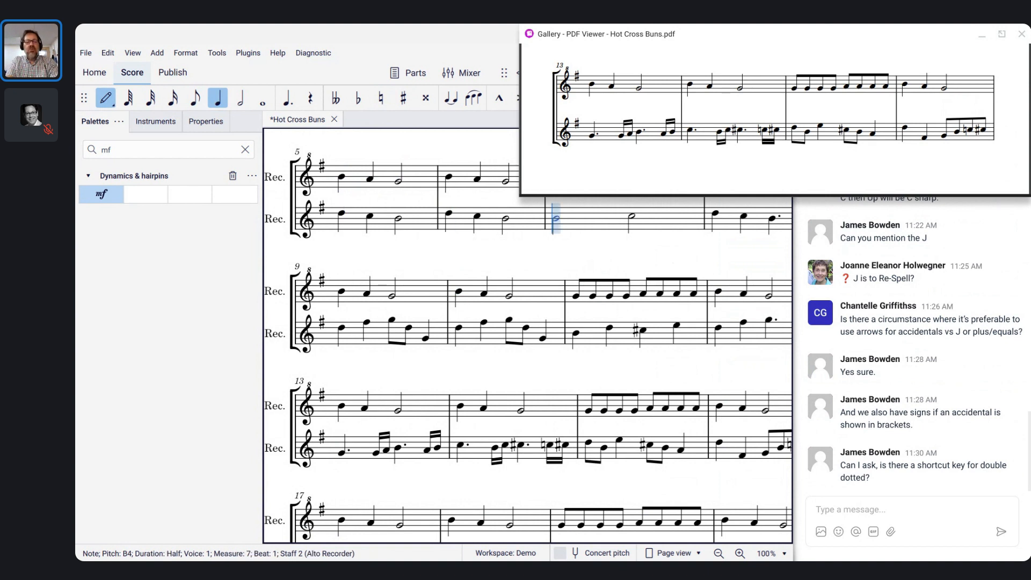
pyautogui.hotkey('ctrl', 'Right')
pyautogui.hotkey('ctrl', 'Right')
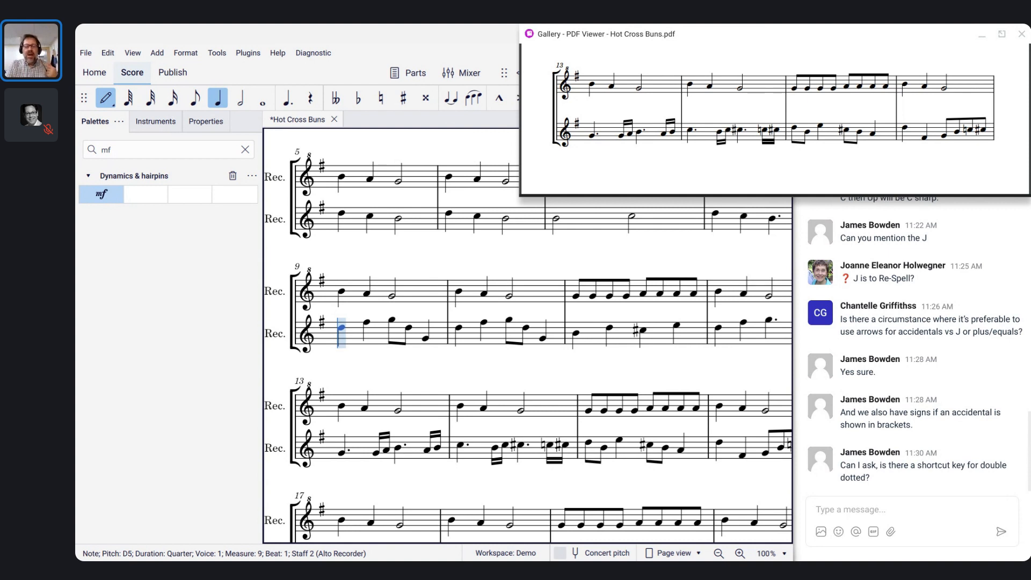
pyautogui.click(366, 322)
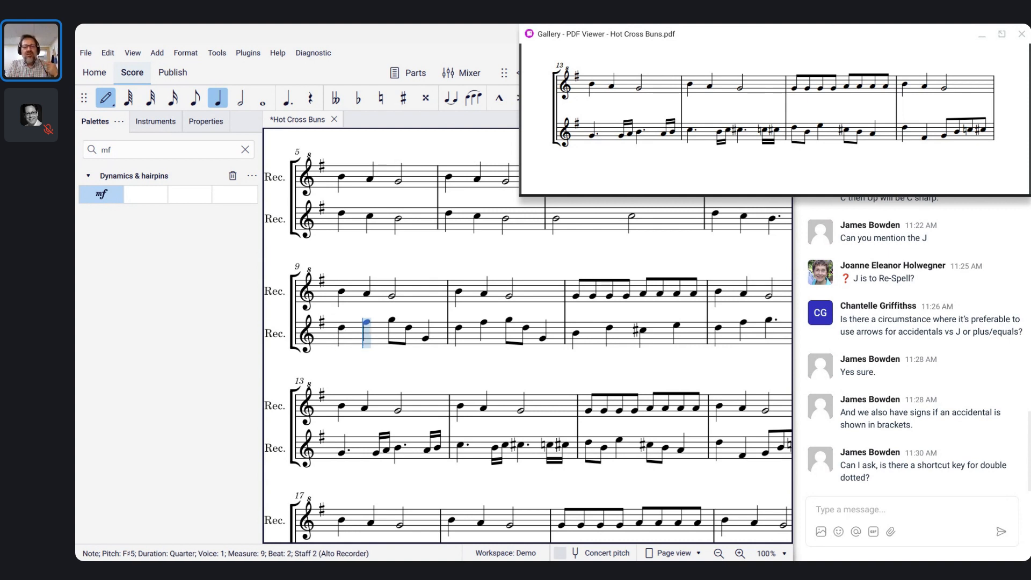
pyautogui.click(391, 320)
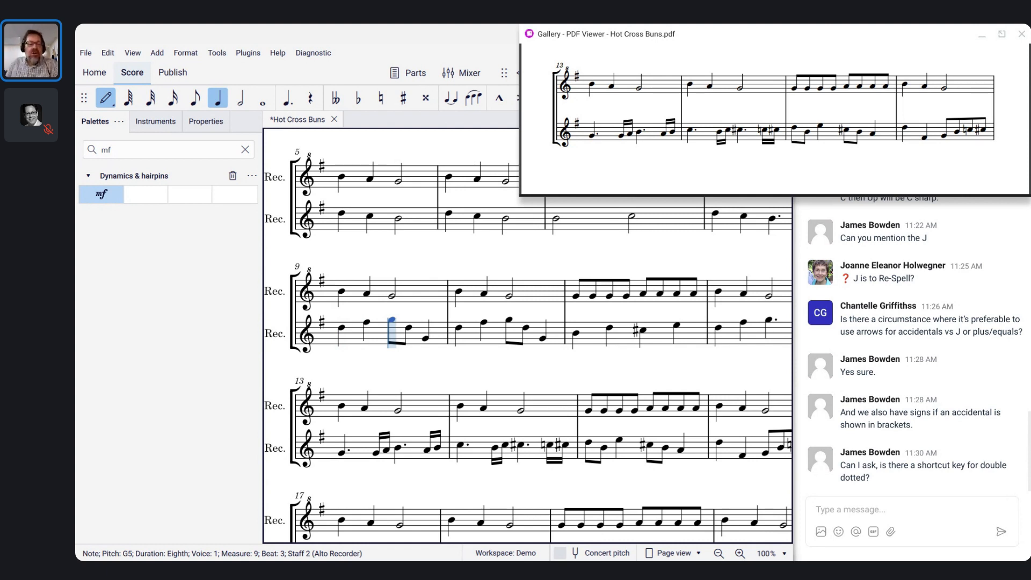
pyautogui.press('Escape')
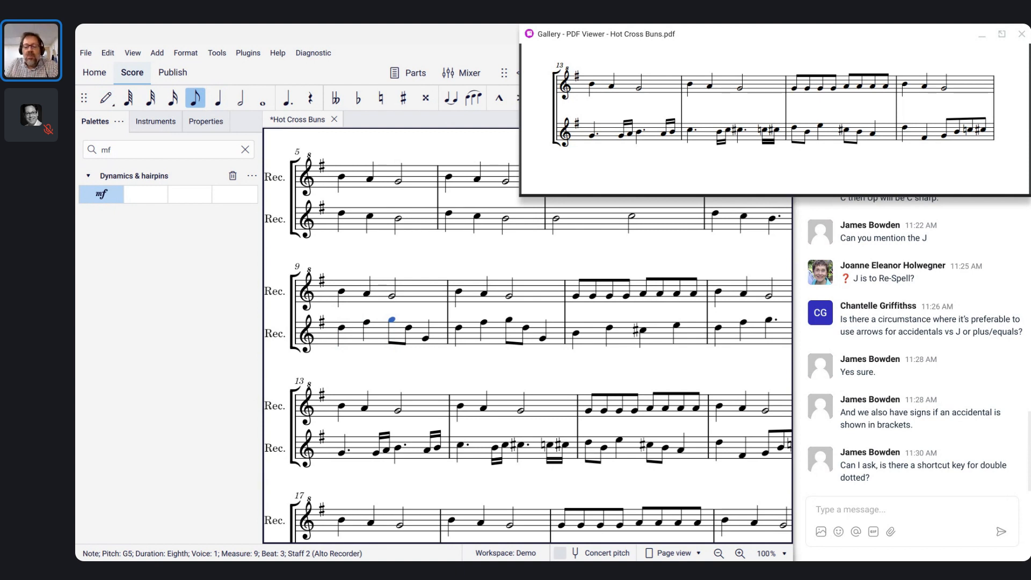
pyautogui.hotkey('shift', 'Right')
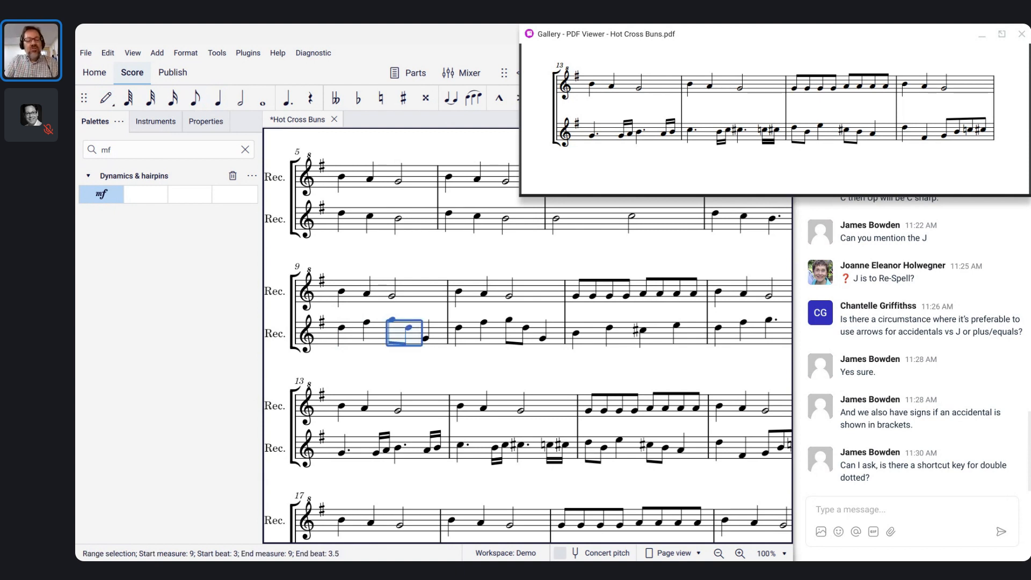
pyautogui.press('s')
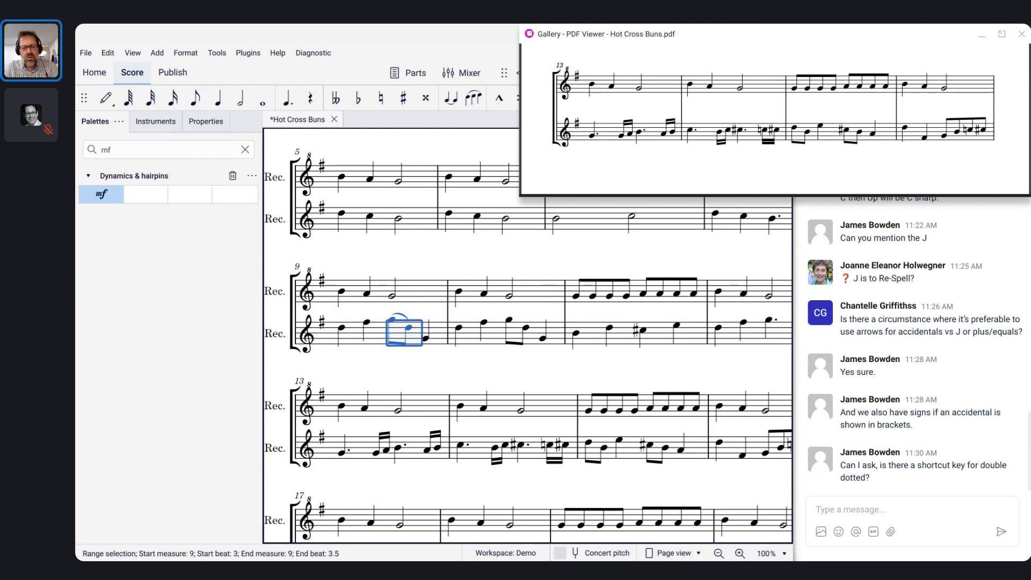
# Switch to the MuseScore Cafe score and play it from the beginning
pyautogui.hotkey('alt', 'Tab')
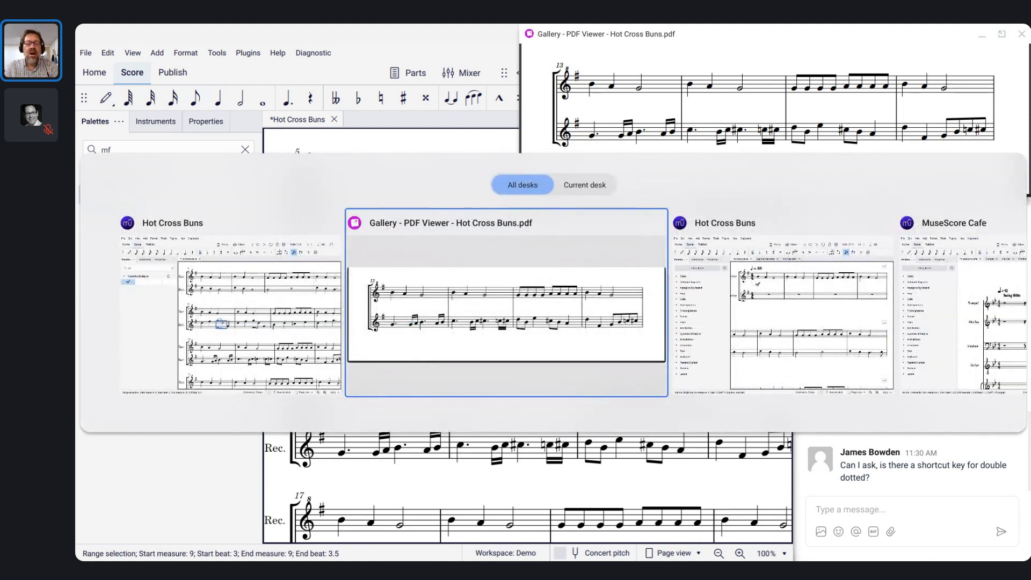
pyautogui.hotkey('alt', 'Tab')
pyautogui.hotkey('alt', 'Tab')
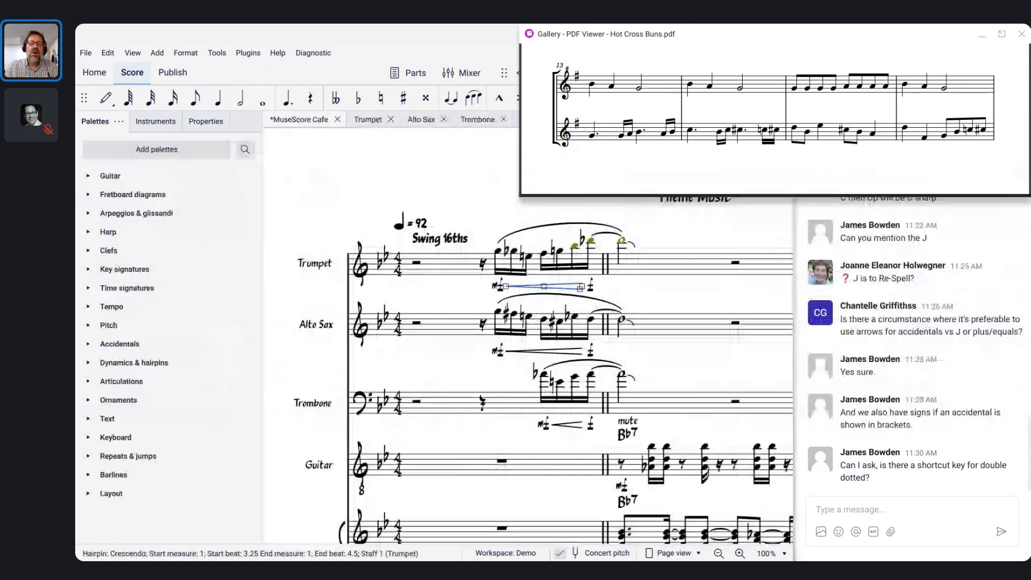
pyautogui.hotkey('ctrl', 'Home')
pyautogui.press('space')
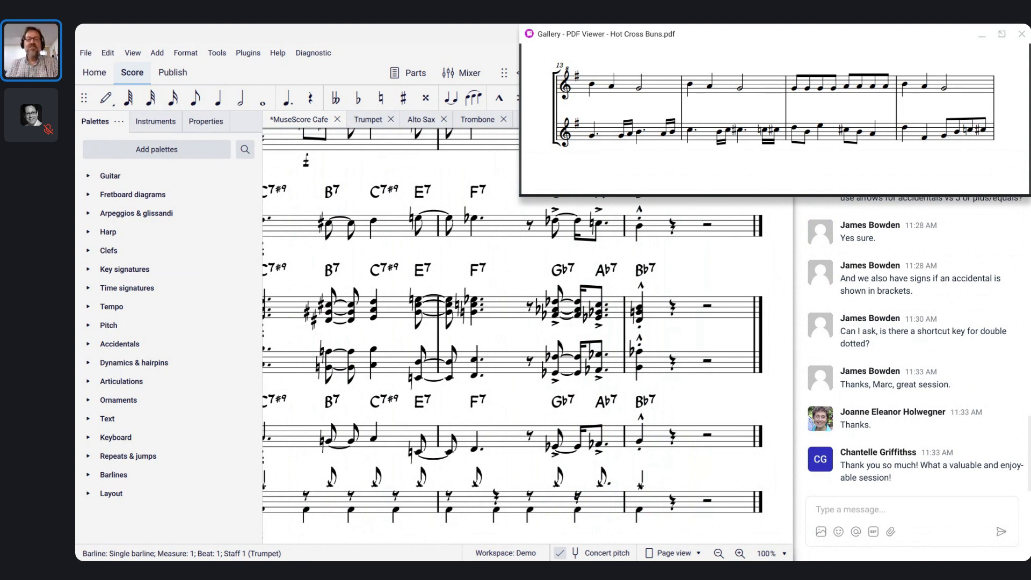
# Switch to the MuseScore Café Community window and end the stream for all, confirming the request
pyautogui.hotkey('alt', 'Tab')
pyautogui.hotkey('alt', 'Tab')
pyautogui.hotkey('alt', 'Tab')
pyautogui.hotkey('alt', 'Tab')
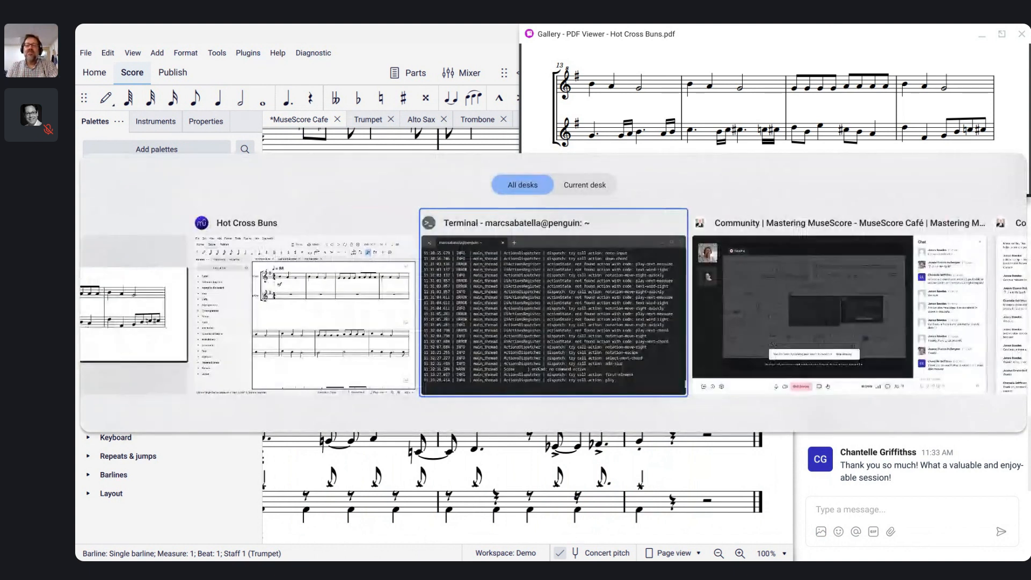
pyautogui.hotkey('alt', 'Tab')
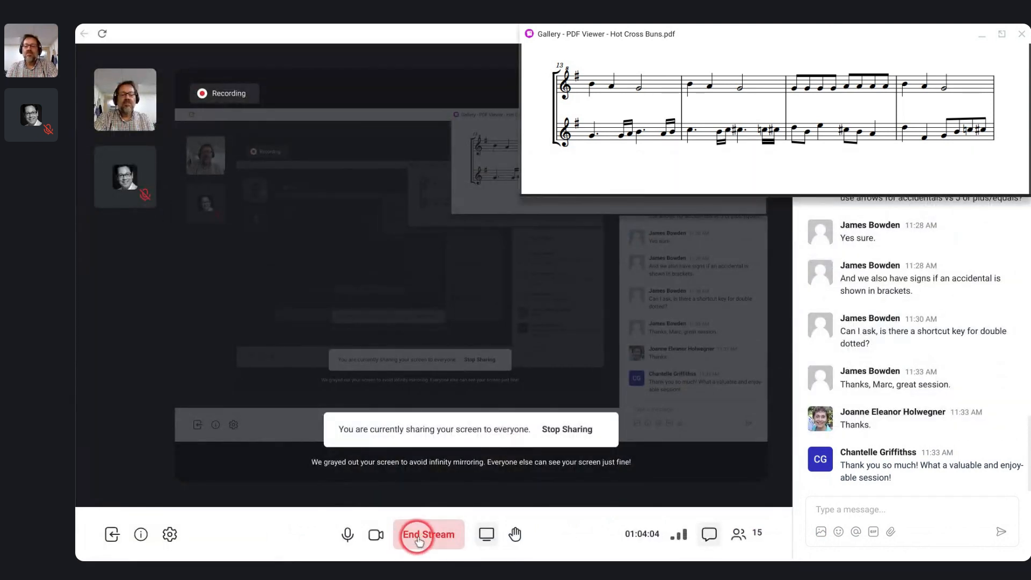
pyautogui.click(419, 541)
pyautogui.click(576, 316)
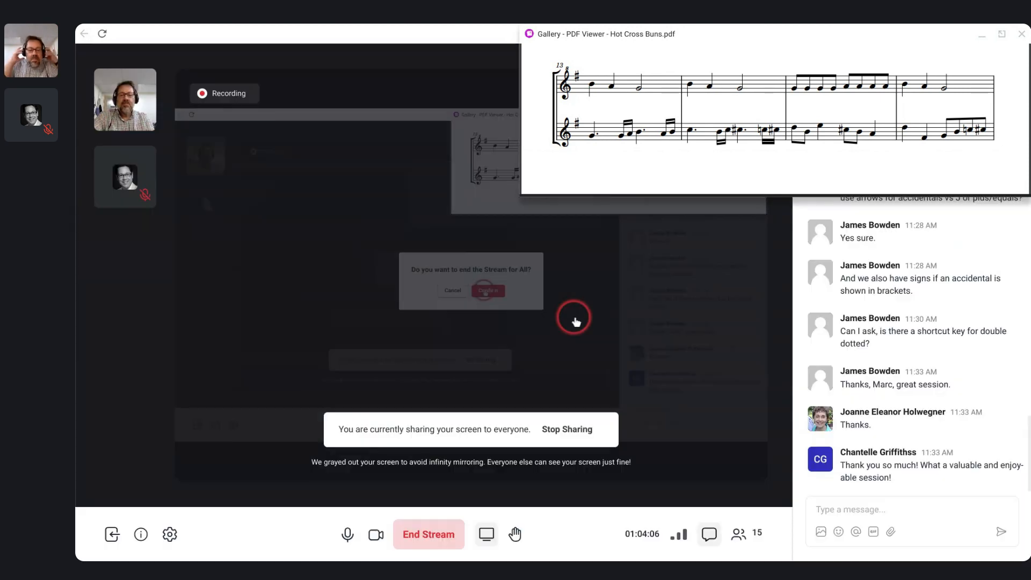